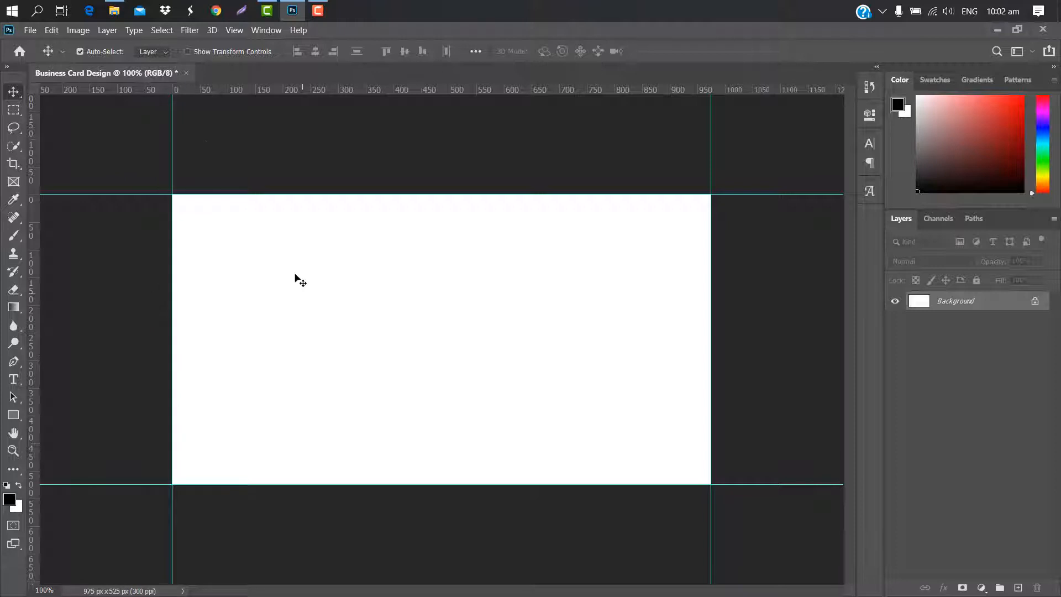
Resize the canvas to 3.5 × 2 inches in Canvas Size
click(78, 30)
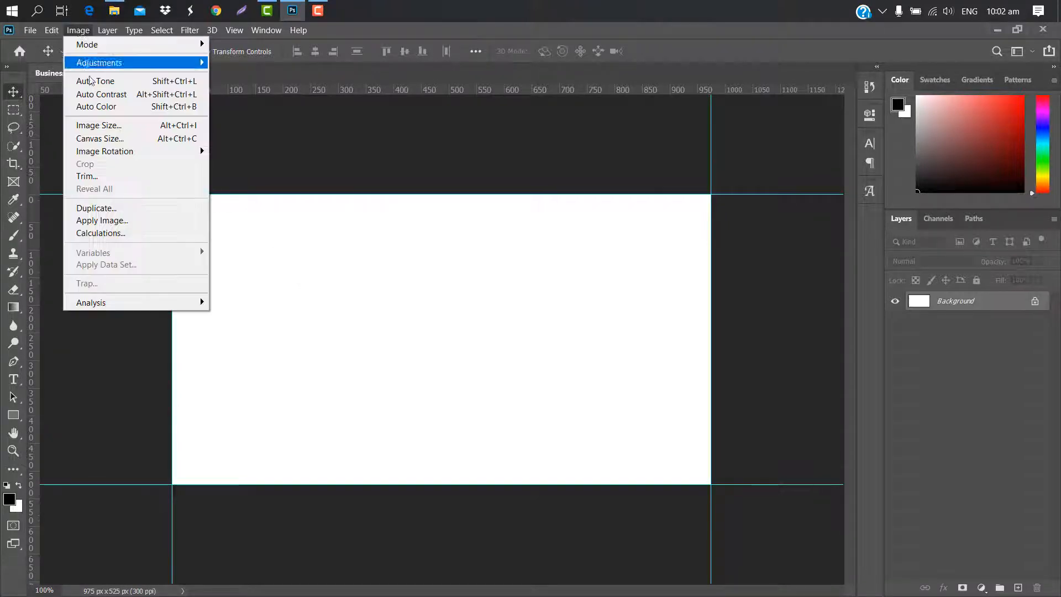
click(99, 139)
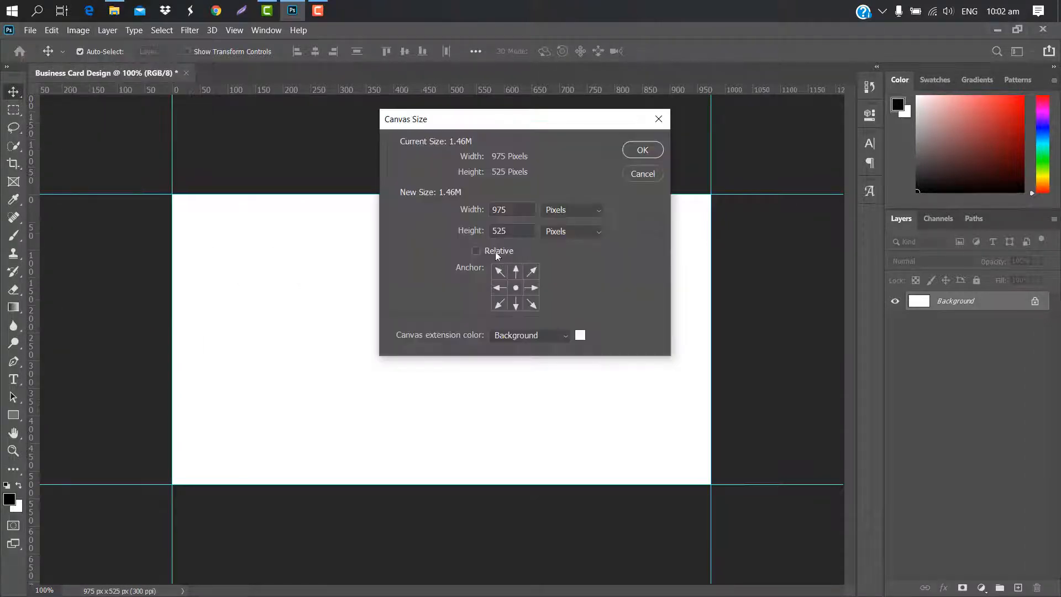
click(598, 212)
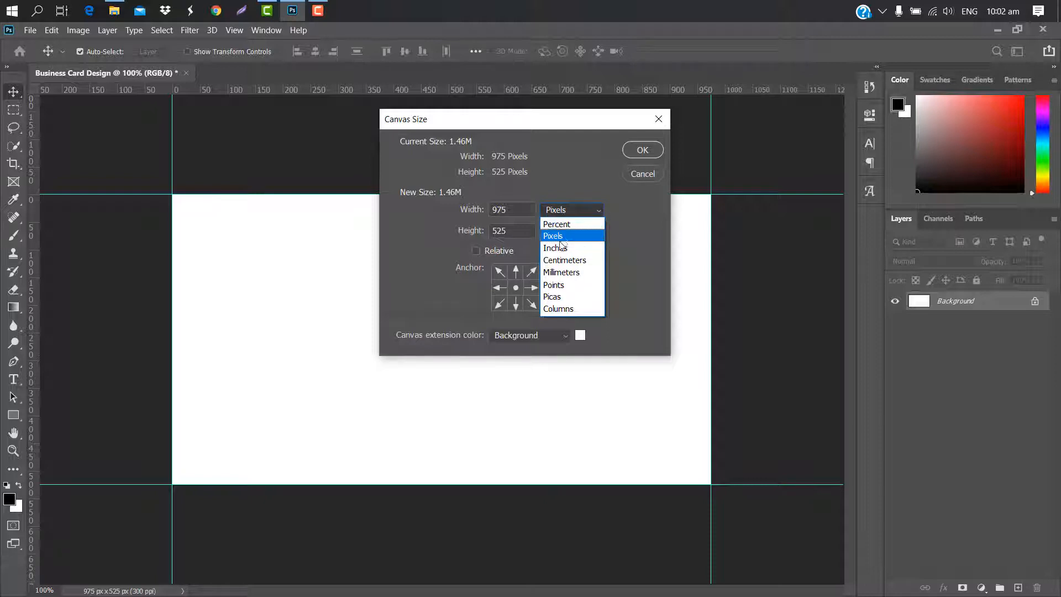
click(555, 248)
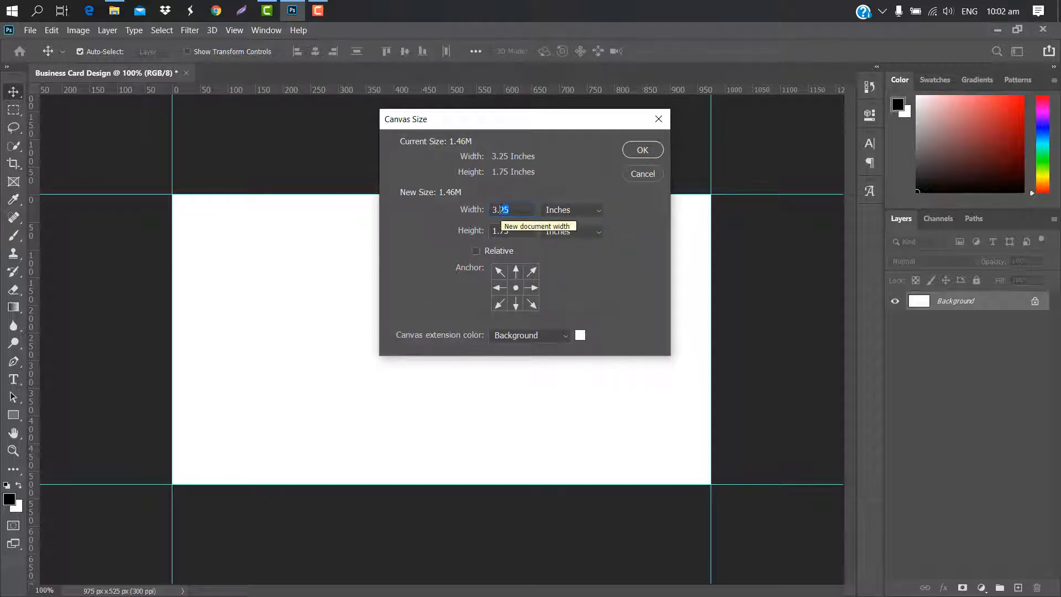
text(5)
text(2)
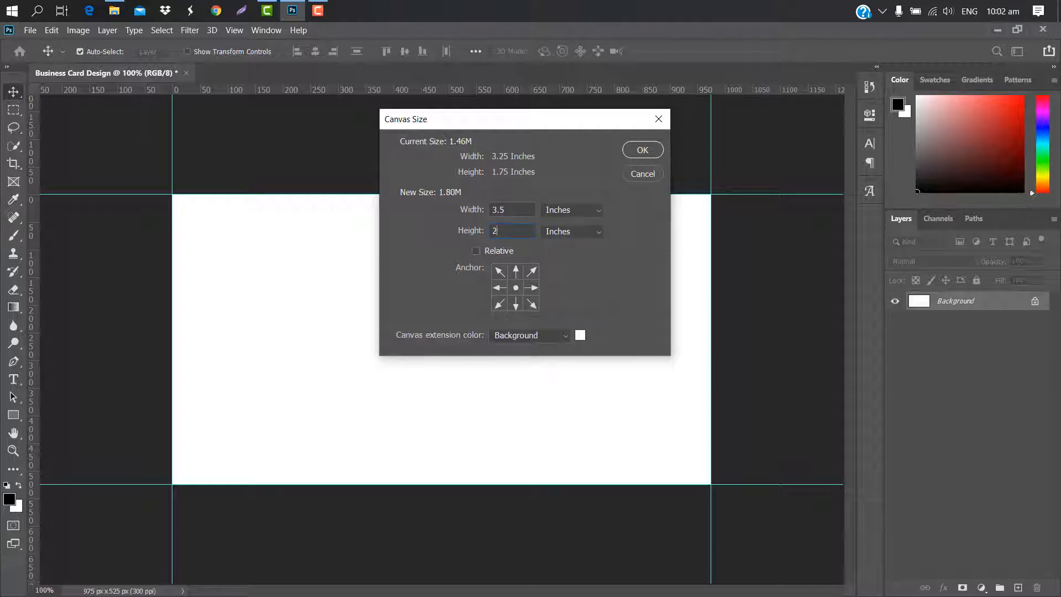
click(639, 150)
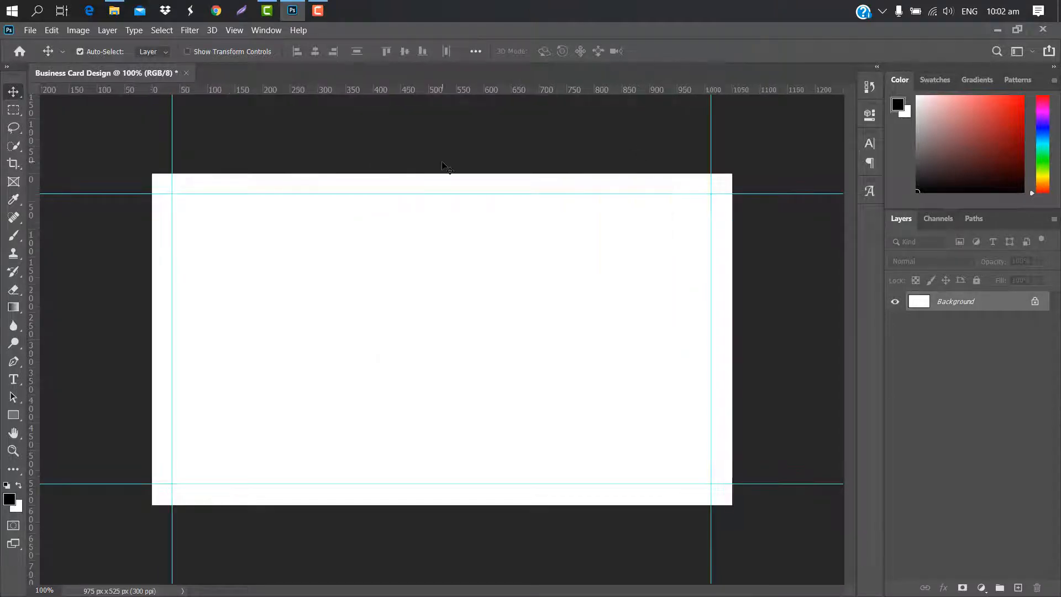
Place guides along the canvas's top, bottom, right and left edges
drag(446, 93, 455, 173)
drag(455, 92, 500, 505)
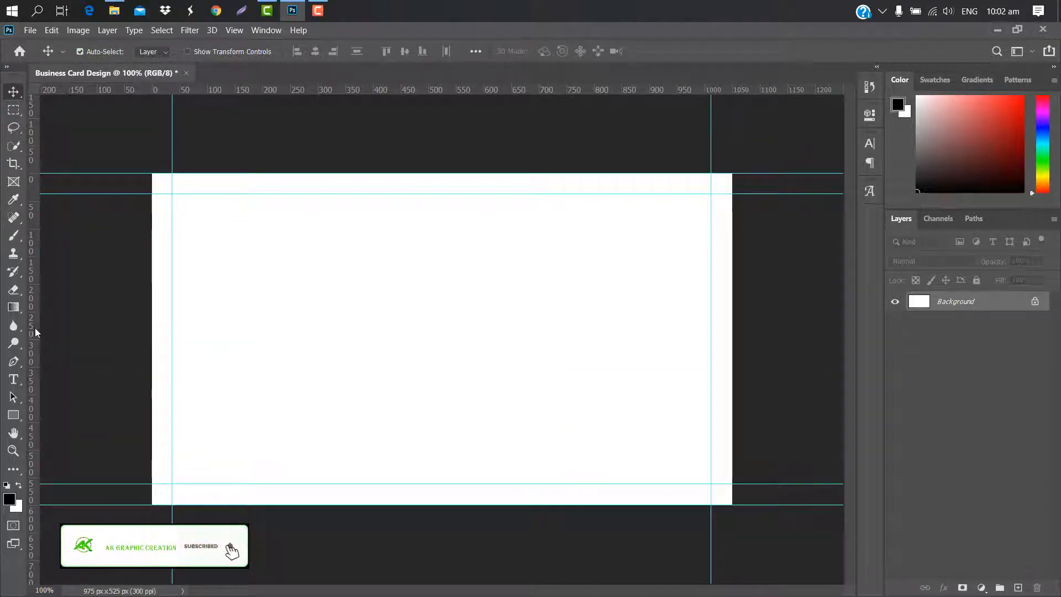
drag(32, 326, 738, 362)
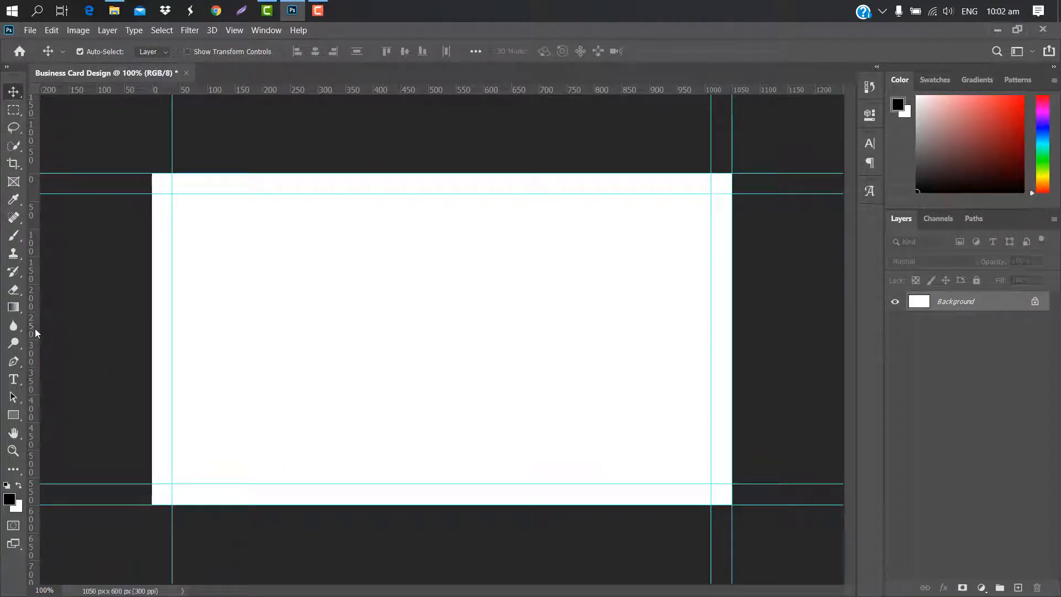
drag(36, 325, 151, 304)
Enlarge the canvas again to 3.75 × 2.25 inches
key(ctrl+alt+c)
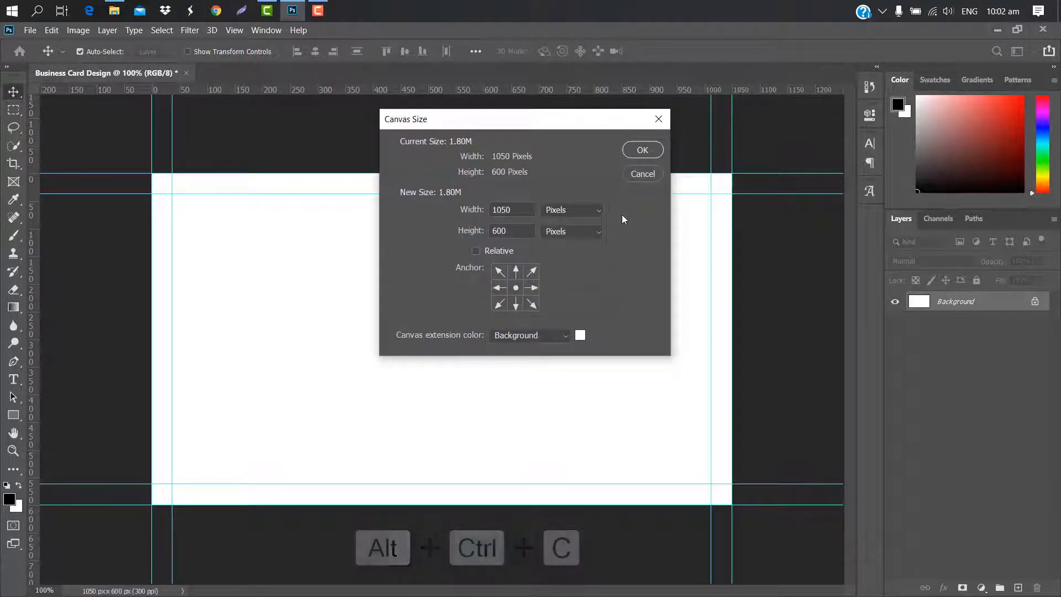
click(599, 211)
click(554, 246)
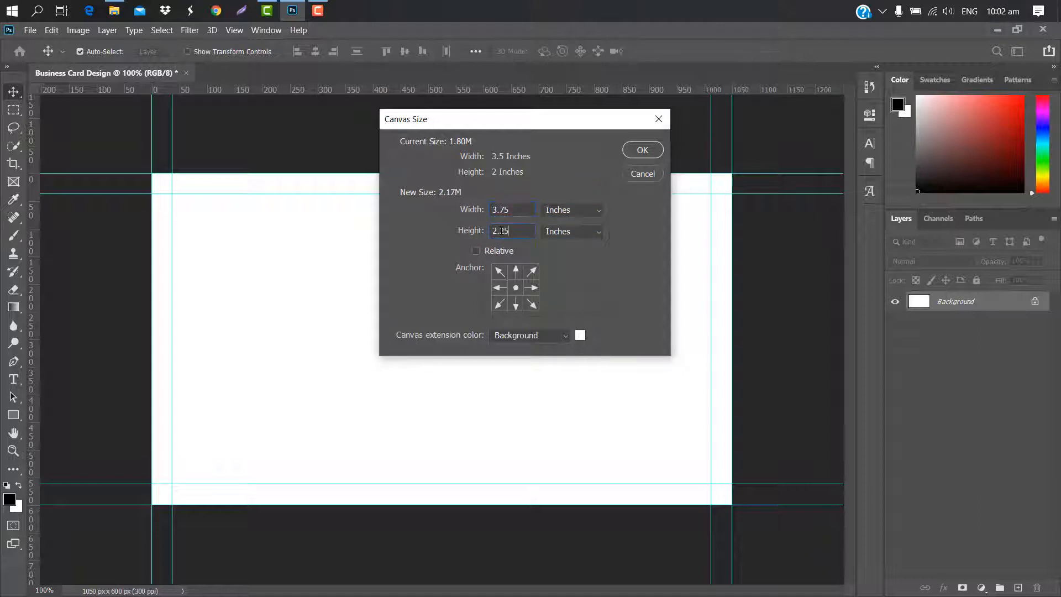
click(643, 150)
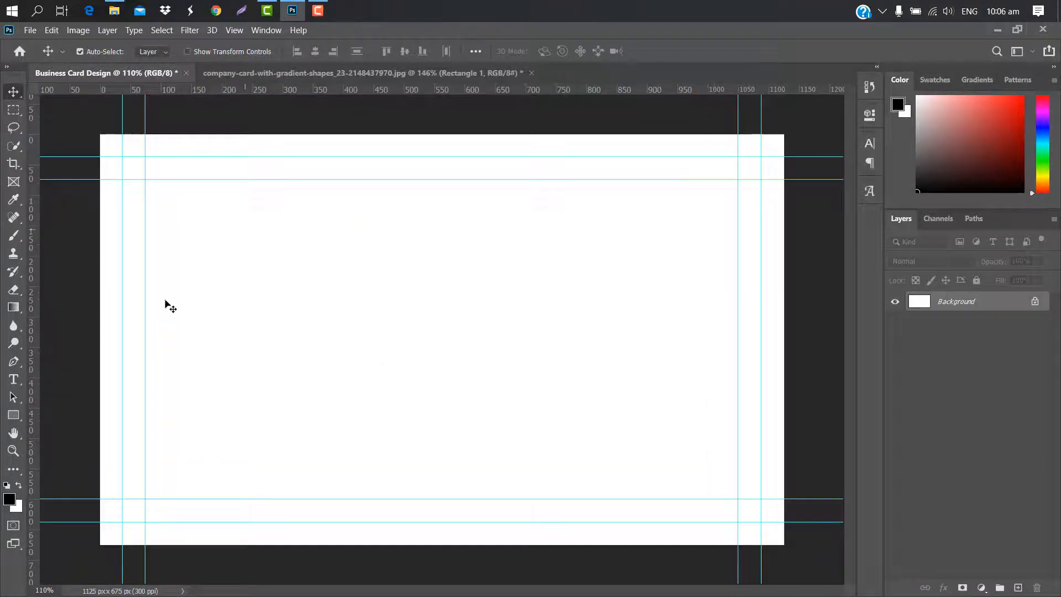
Draw a rectangle covering the whole card and give it a Gradient Overlay
click(14, 414)
drag(86, 113, 795, 557)
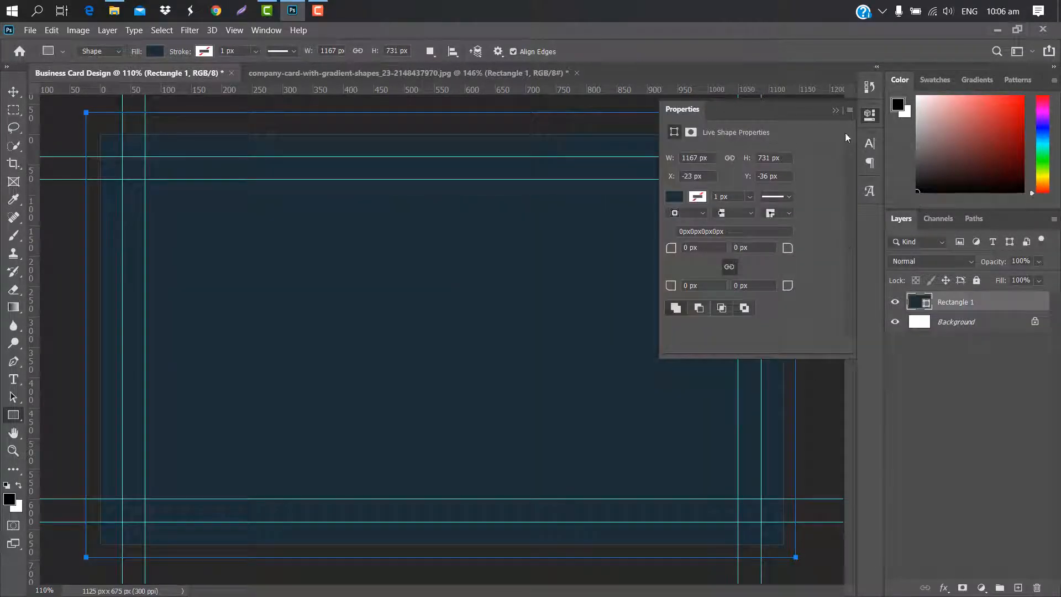
click(839, 108)
double_click(998, 305)
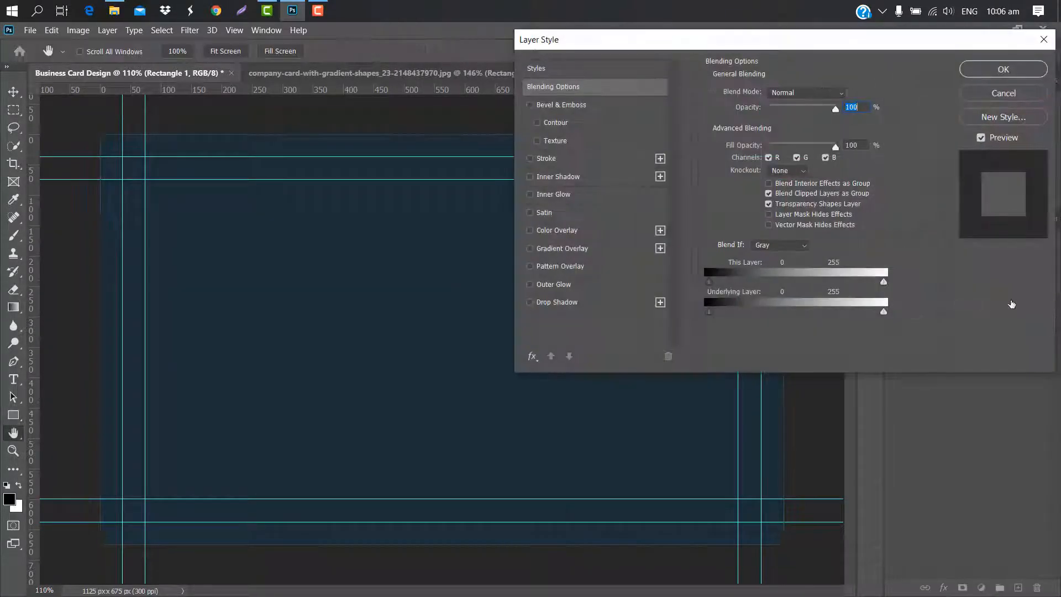
click(611, 256)
Recolour both gradient stops to dark blues, 1c2574 and 151555
click(796, 126)
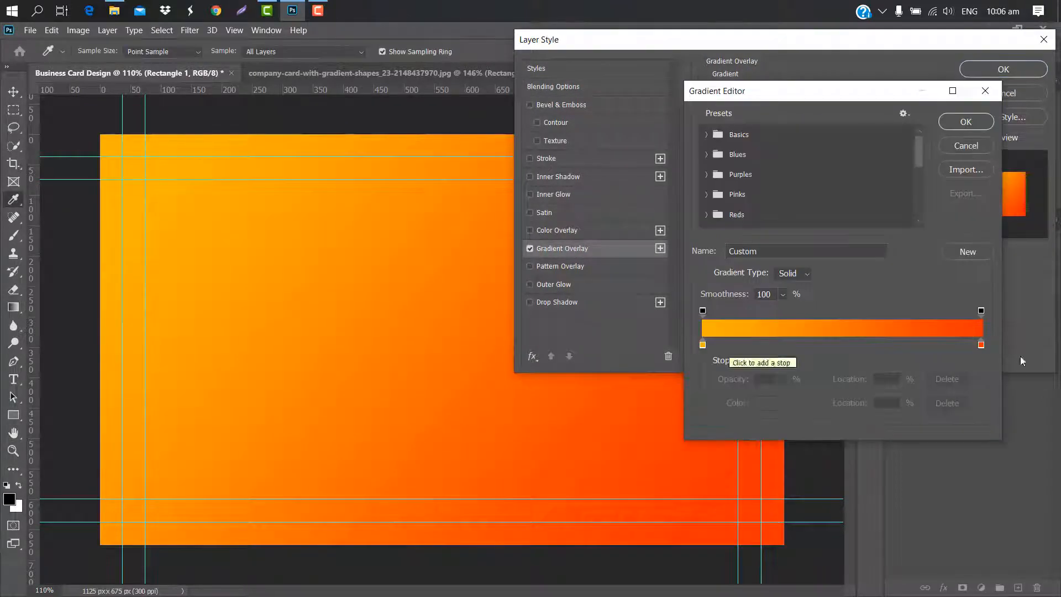
double_click(981, 345)
click(886, 223)
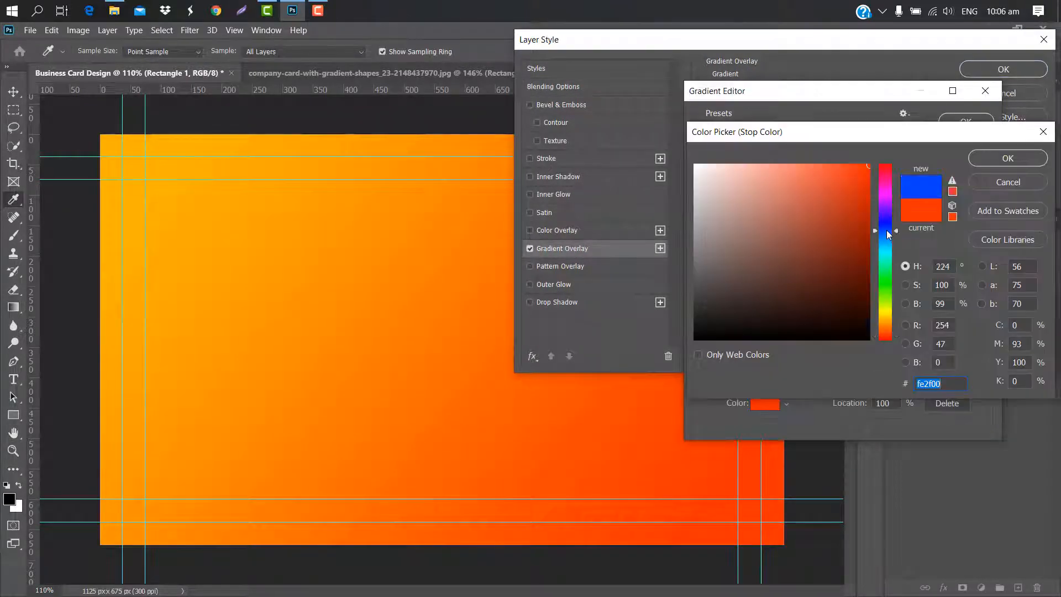
click(826, 283)
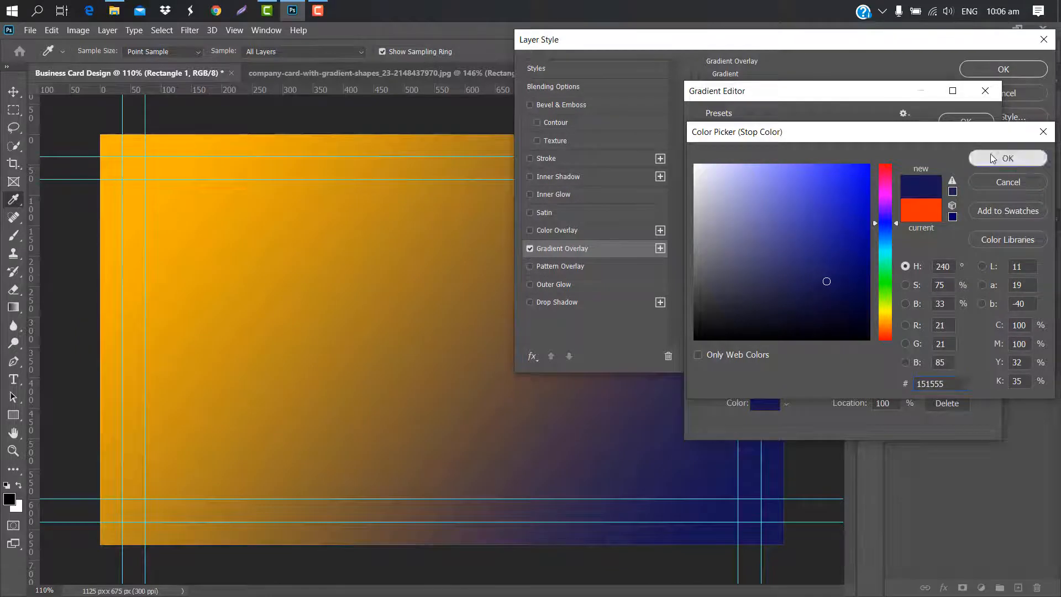
click(991, 154)
double_click(702, 344)
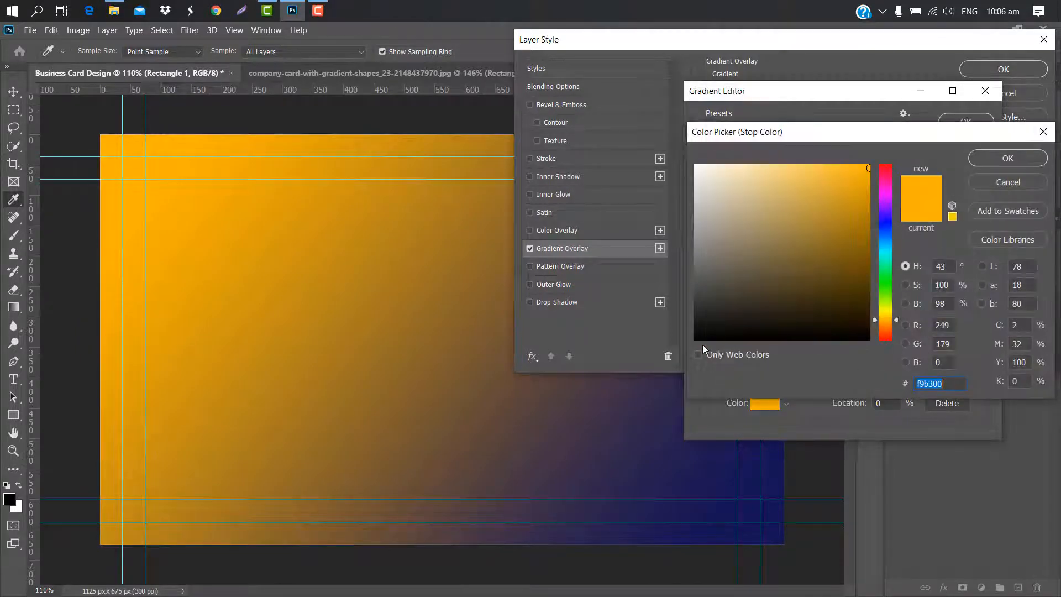
click(885, 228)
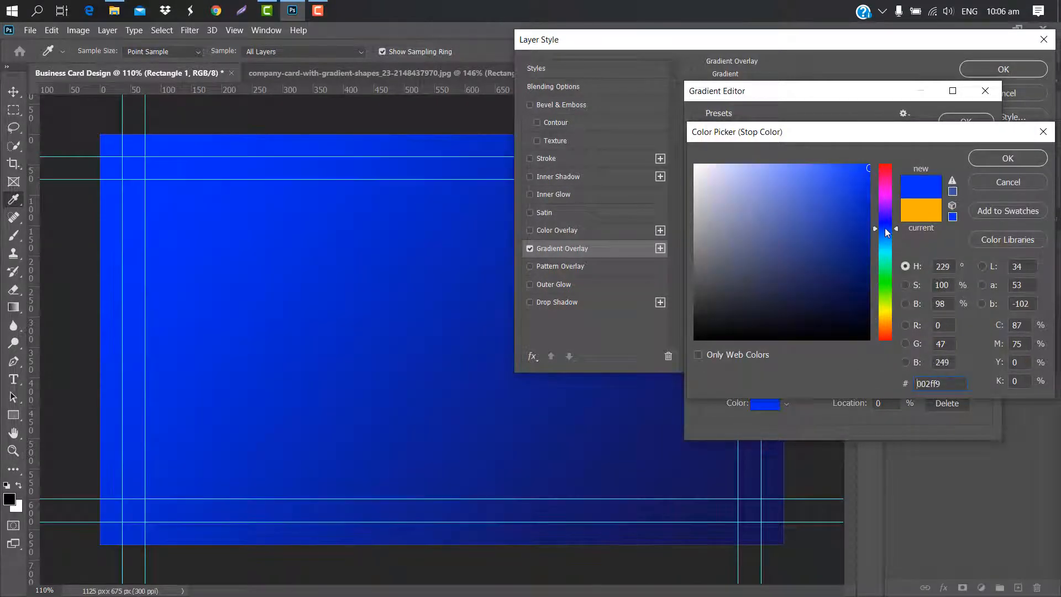
click(827, 261)
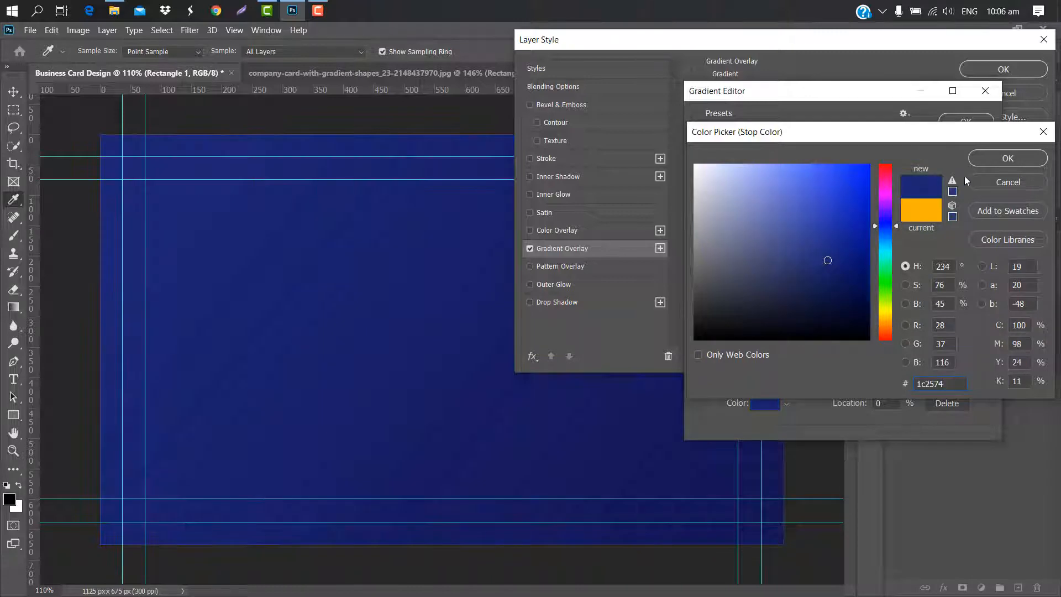
click(993, 157)
Accept the blue gradient and apply it at a -48° angle
click(964, 122)
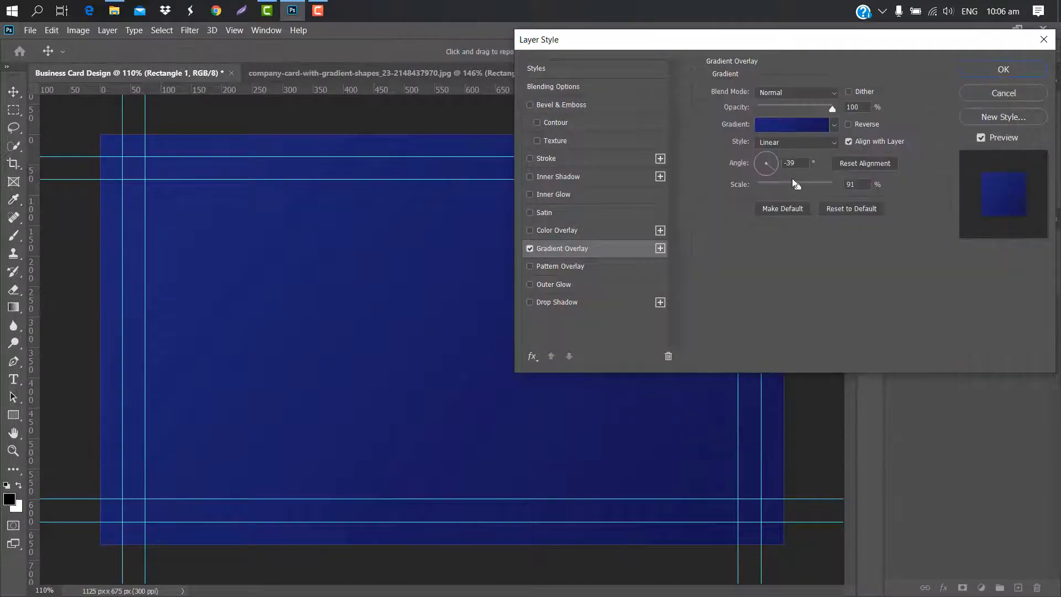
drag(775, 171, 774, 172)
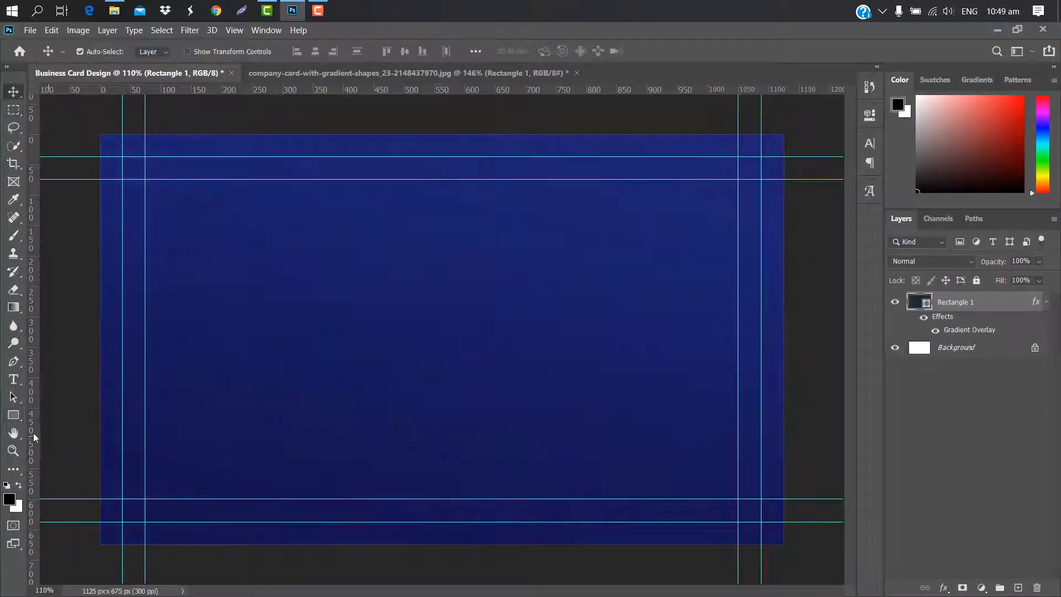
click(14, 415)
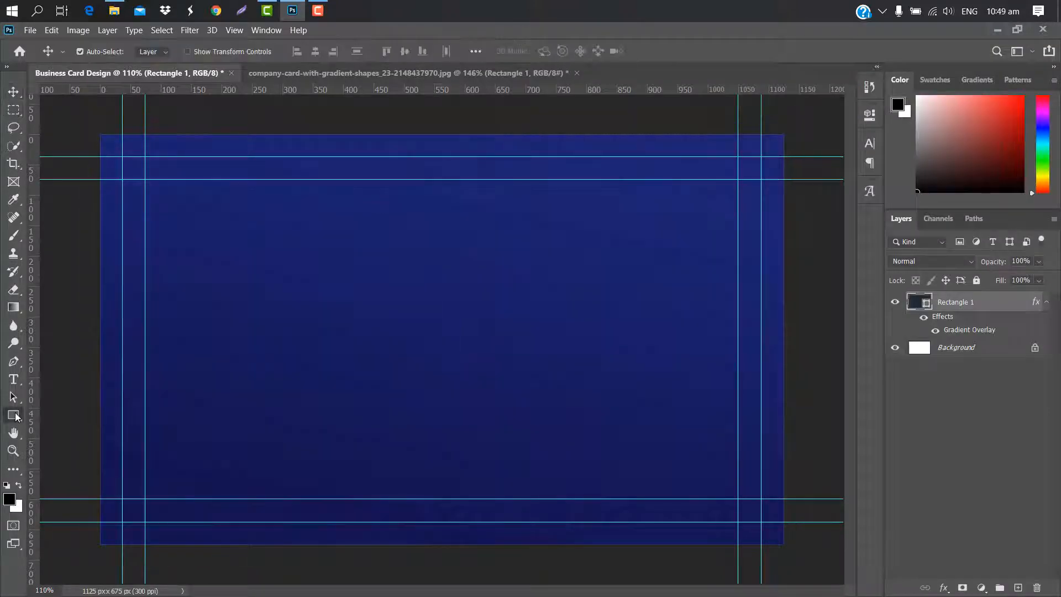
Draw a hexagon and scale and position it on the card's left side
click(74, 453)
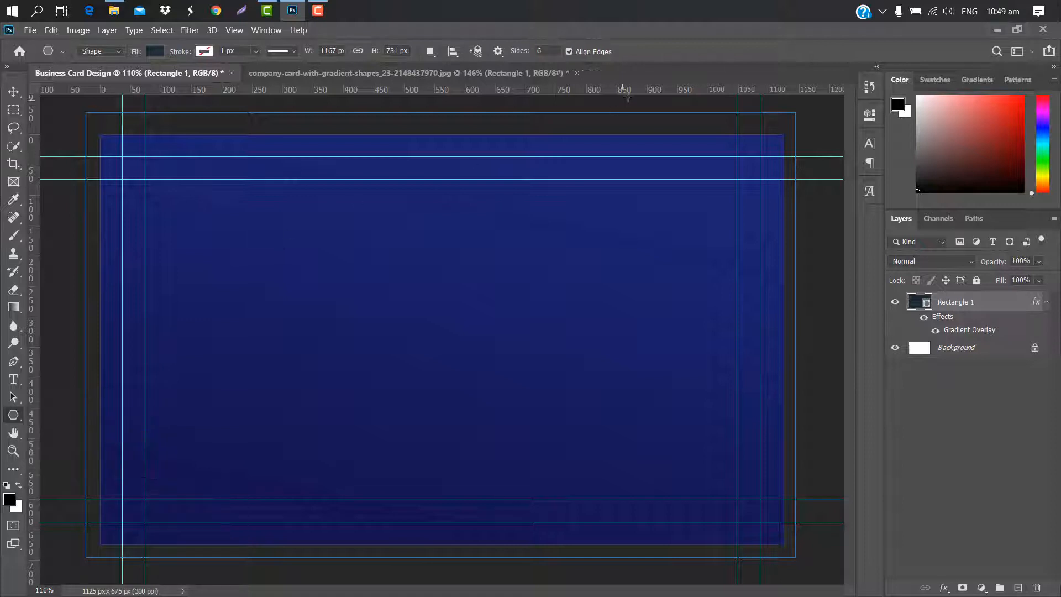
drag(252, 249, 290, 310)
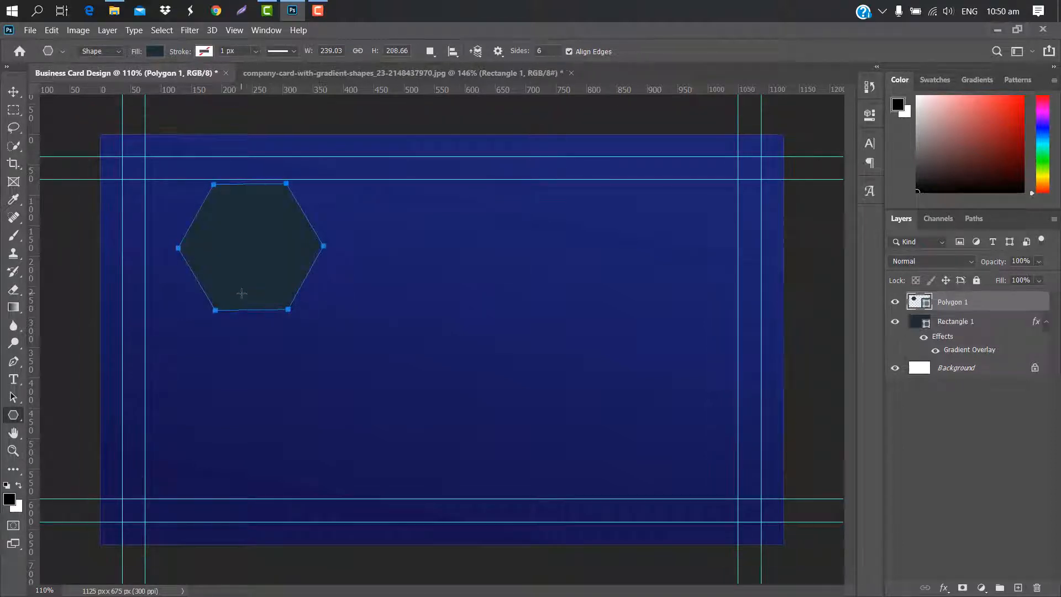
key(ctrl+t)
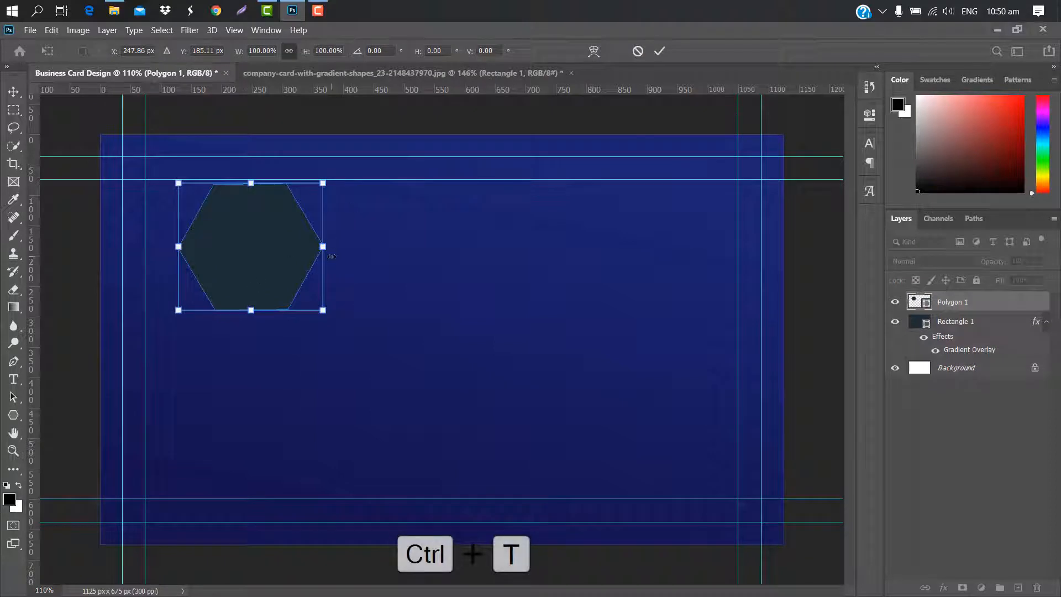
drag(331, 256, 412, 256)
drag(292, 239, 254, 345)
drag(145, 252, 109, 221)
drag(370, 220, 332, 253)
drag(236, 360, 238, 349)
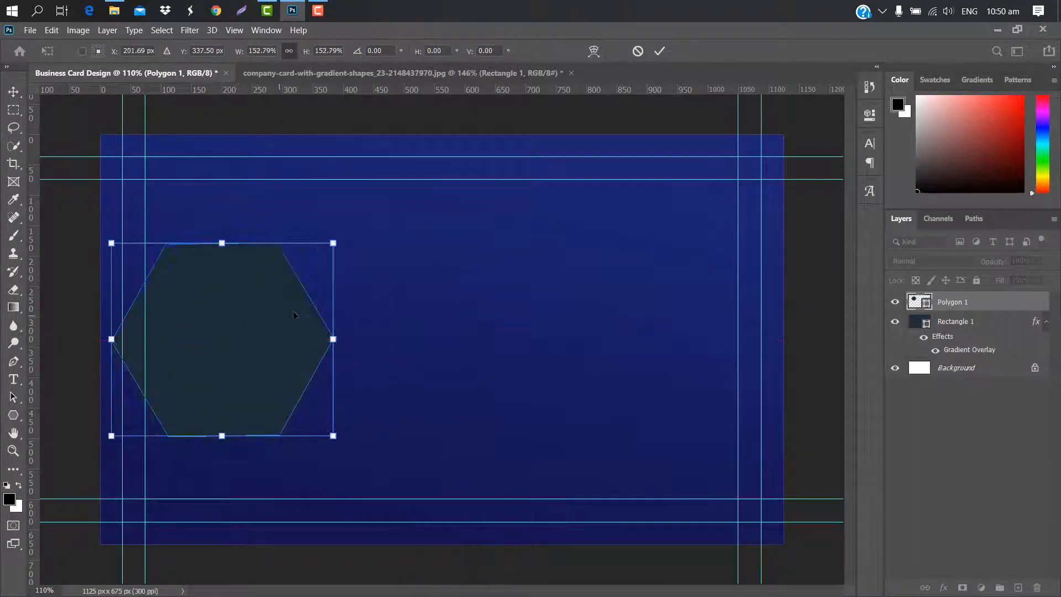
click(659, 50)
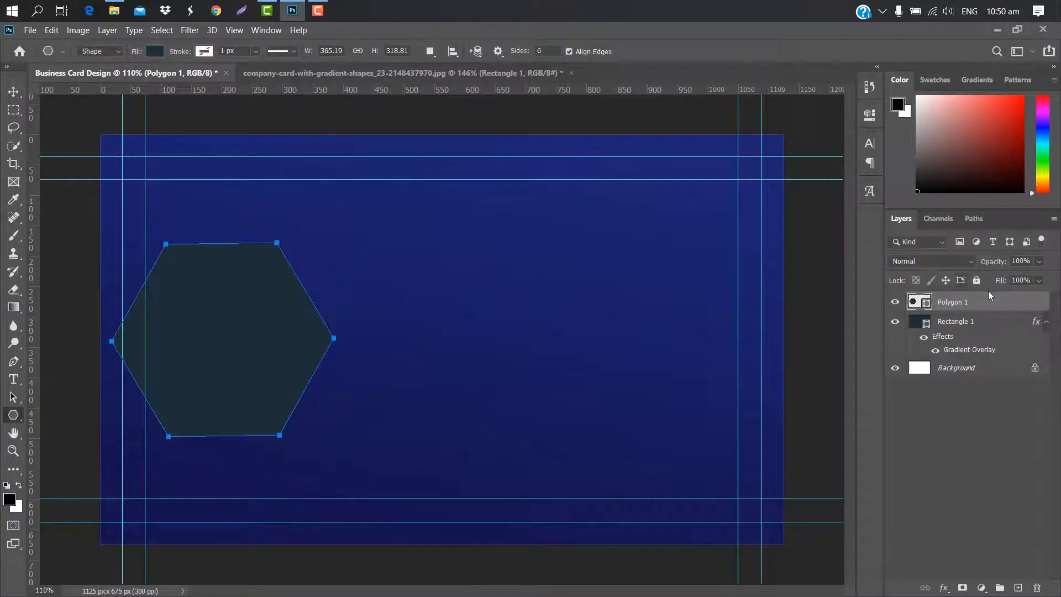
Add a Gradient Overlay to the hexagon with a light violet left stop
double_click(988, 302)
click(601, 251)
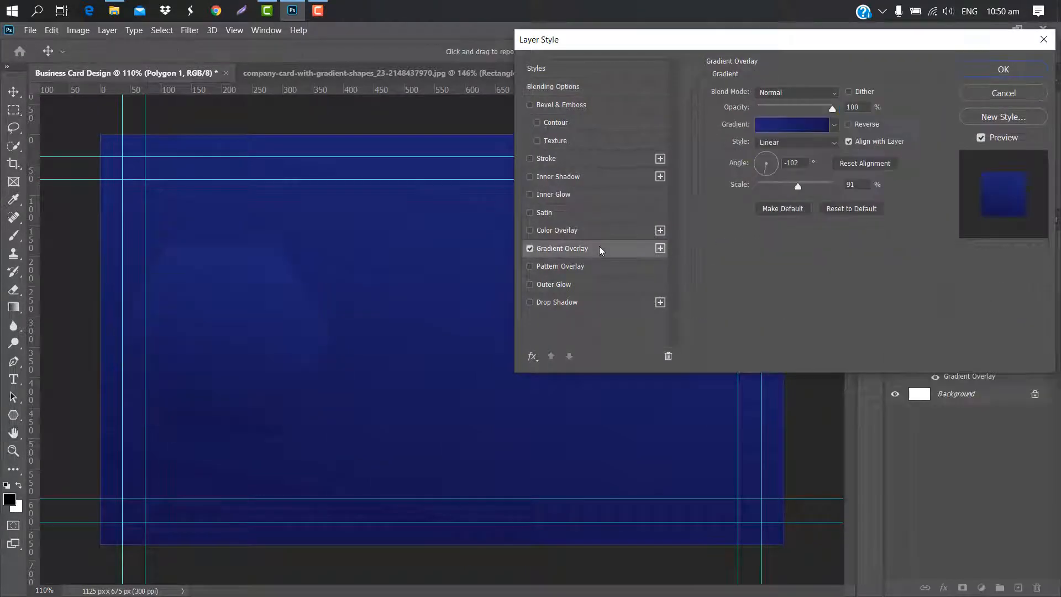
click(782, 127)
double_click(703, 345)
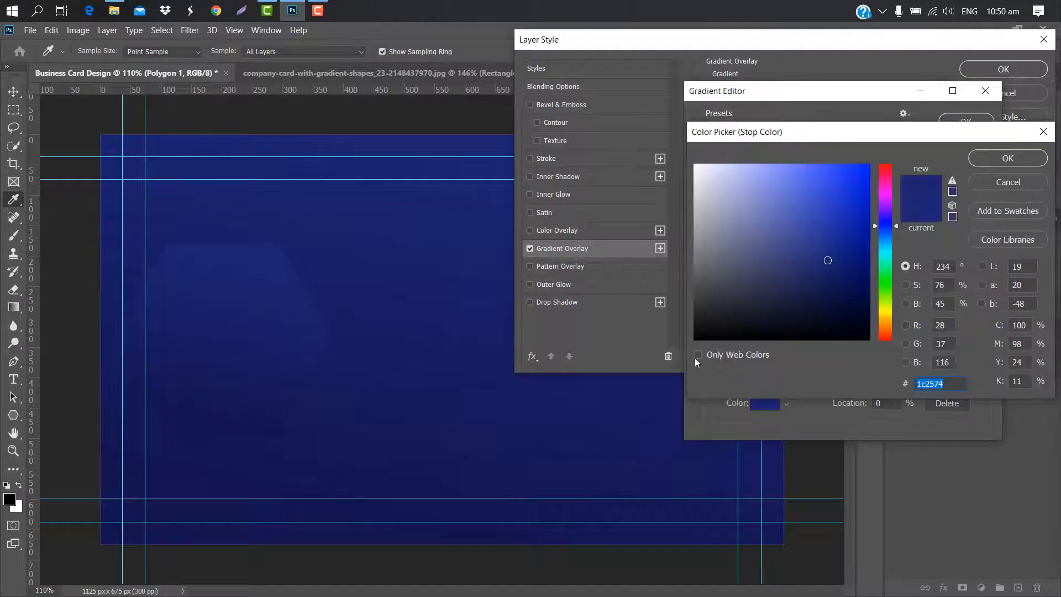
click(794, 167)
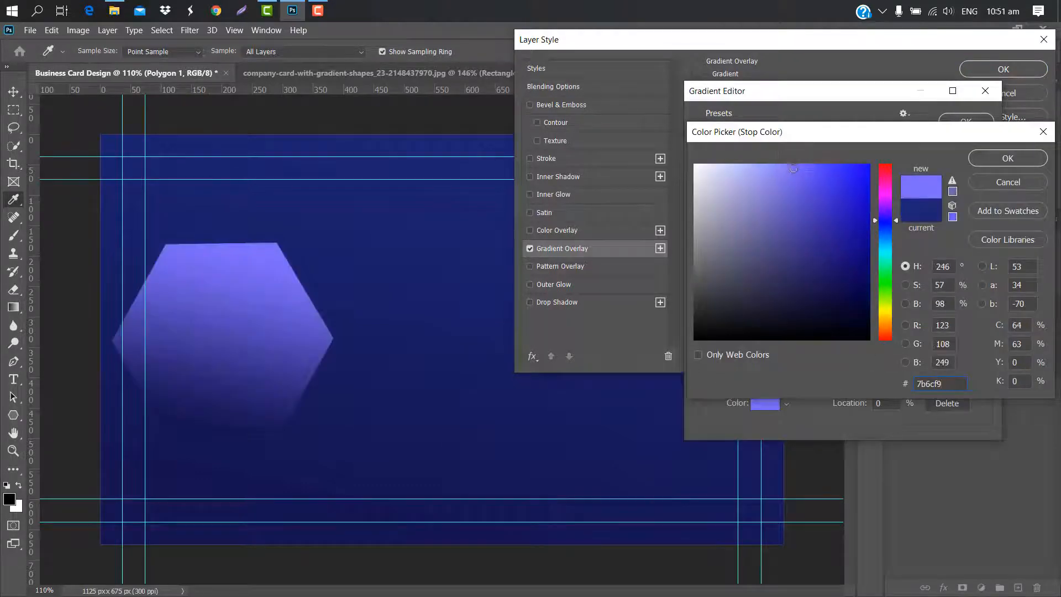
click(999, 160)
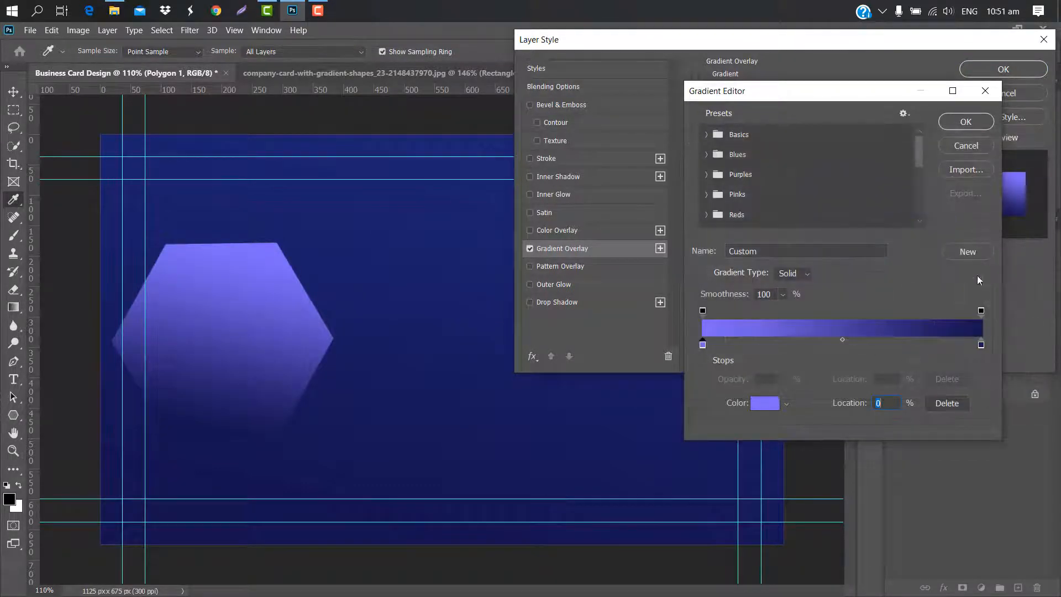
Set the right stop to magenta #f60dff and adjust the gradient scale to 84%
double_click(981, 346)
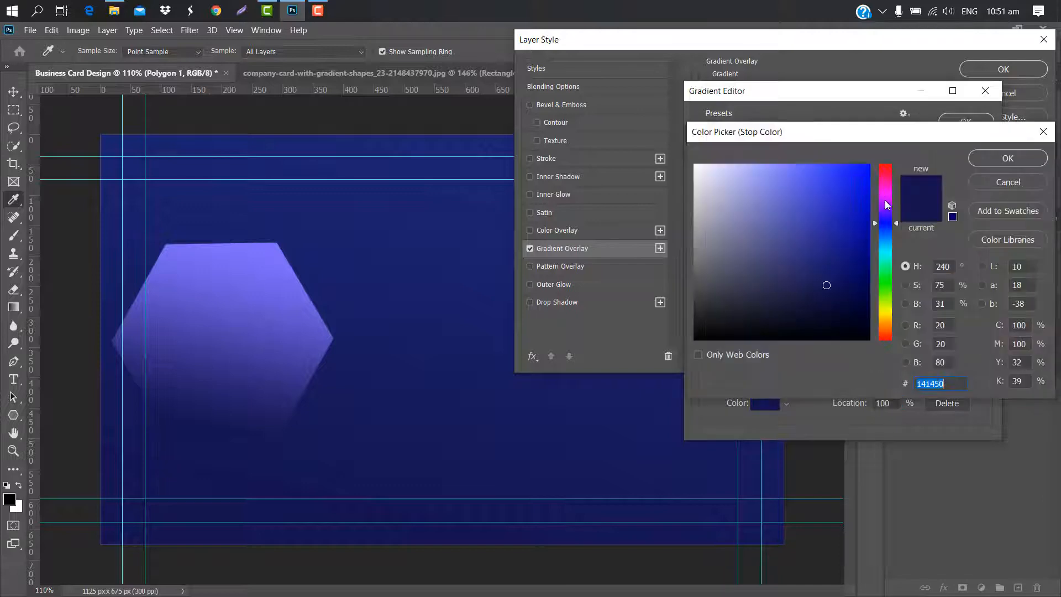
click(885, 196)
click(861, 165)
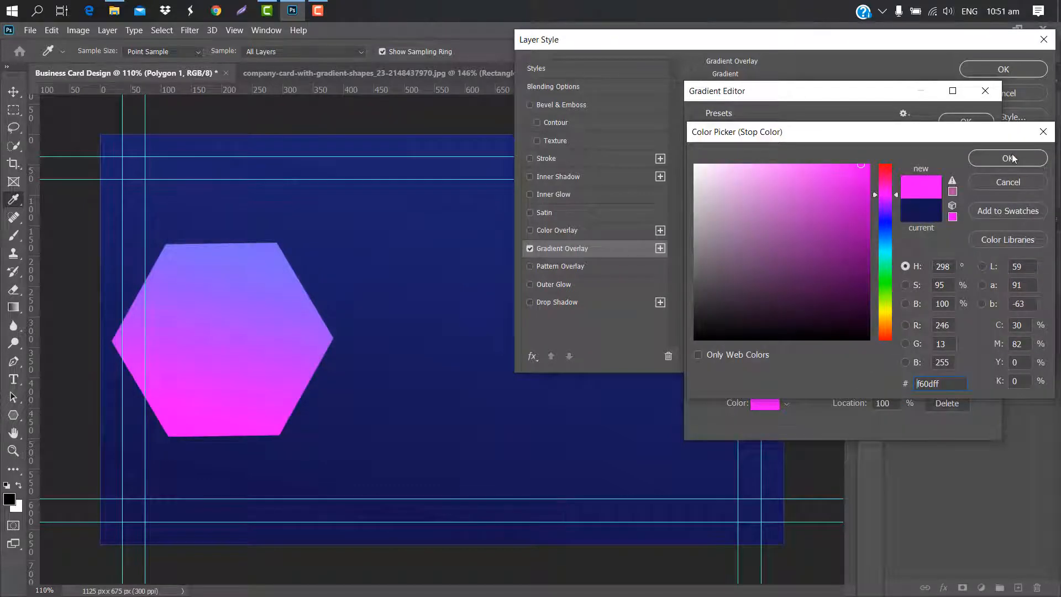
click(1009, 158)
click(969, 118)
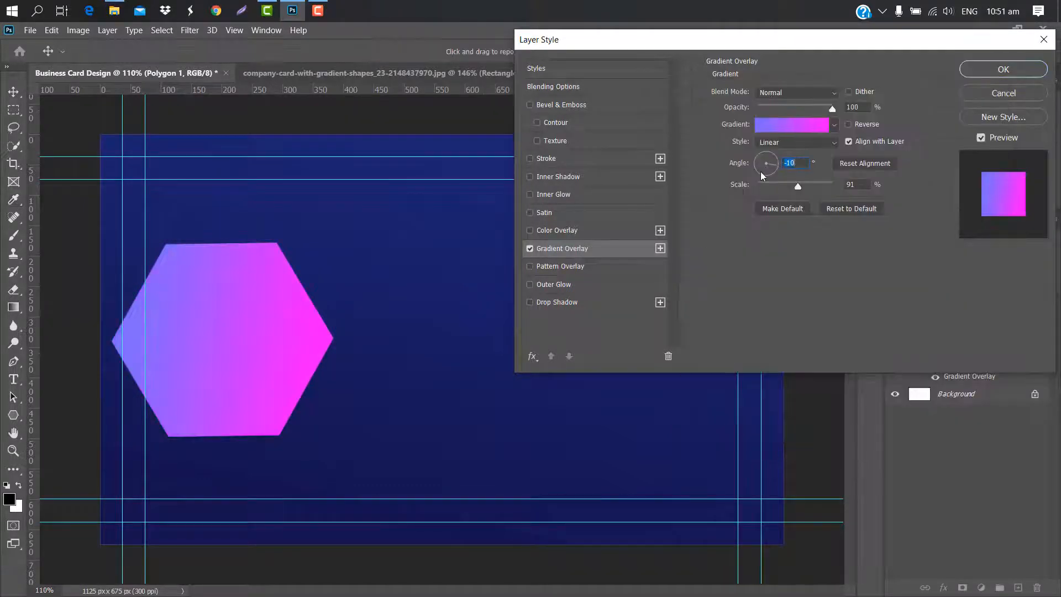
drag(798, 186, 806, 186)
Apply the hexagon's gradient and place a duplicate at the card's lower-left edge
click(1003, 69)
drag(1017, 299, 1018, 587)
key(ctrl+t)
drag(291, 333, 192, 409)
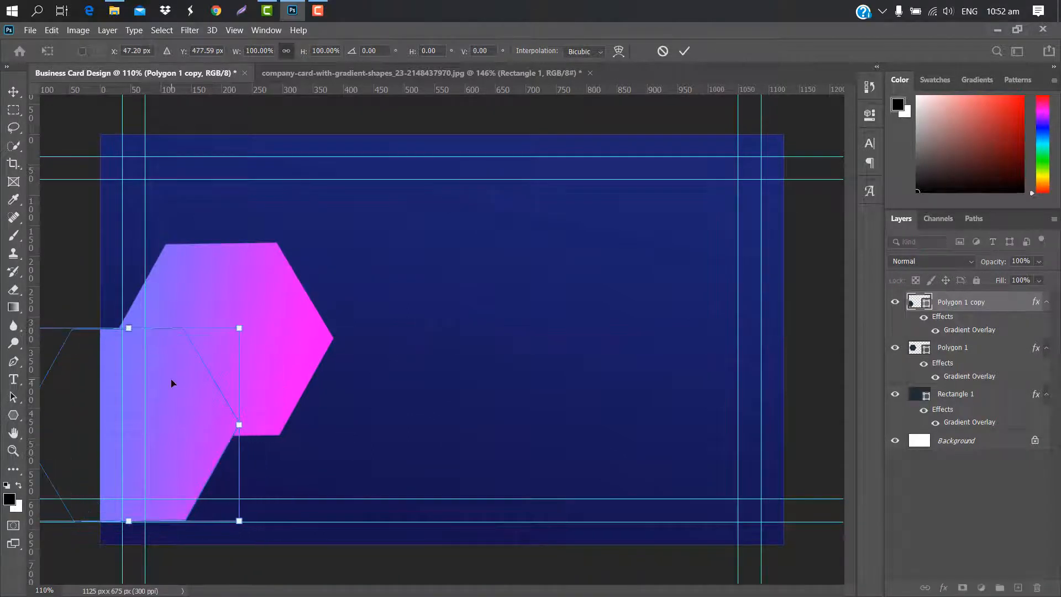
click(684, 52)
Add a second hexagon copy at the top-left, enlarged to about 108%
drag(1015, 302, 1012, 433)
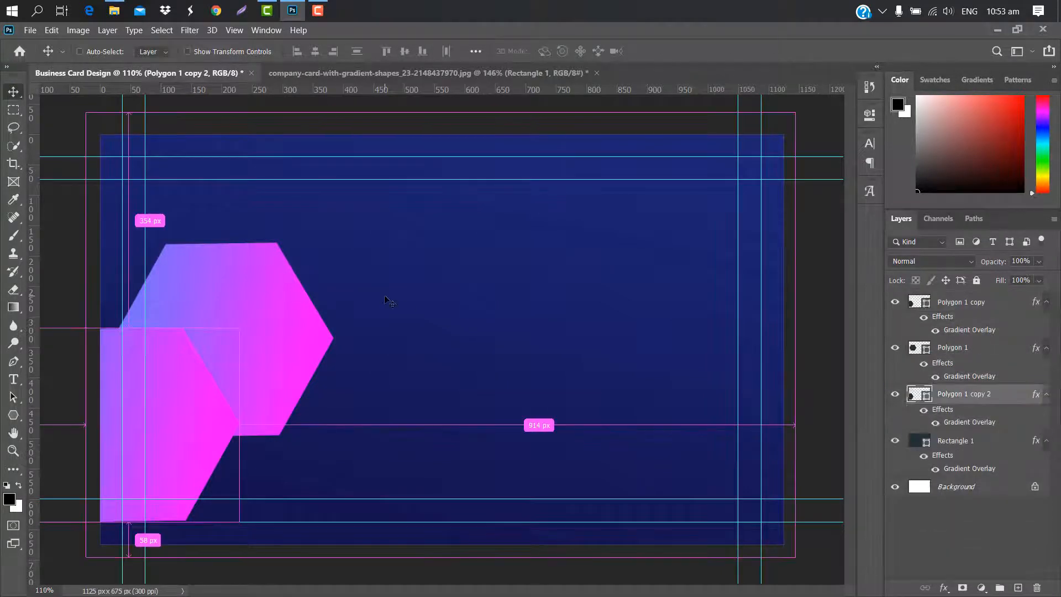
key(ctrl+t)
drag(167, 374, 195, 213)
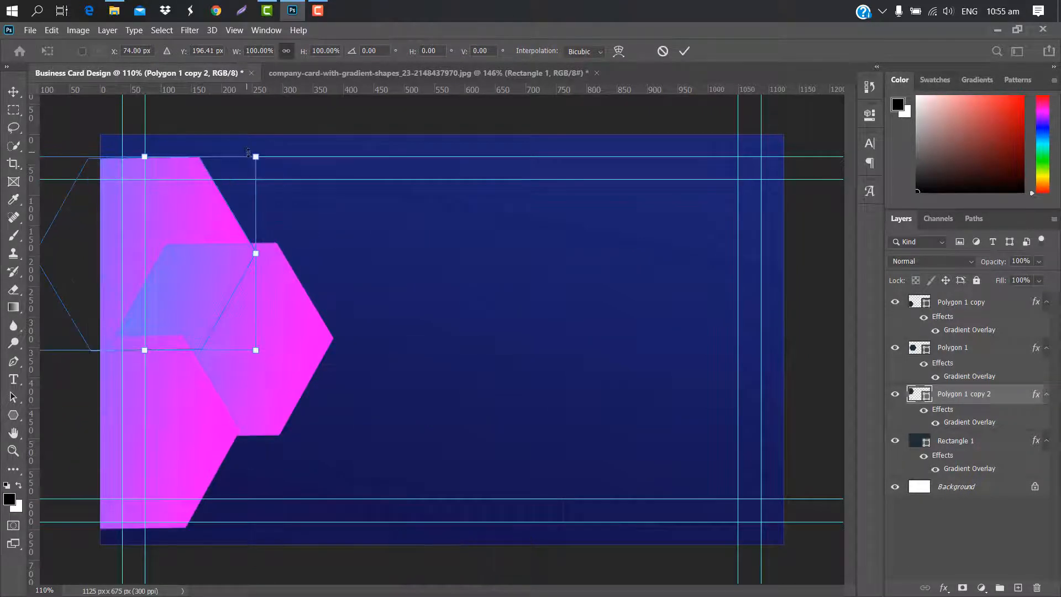
mouse_move(250, 154)
mouse_down()
mouse_move(261, 134)
mouse_move(252, 134)
mouse_up()
click(685, 51)
click(1031, 353)
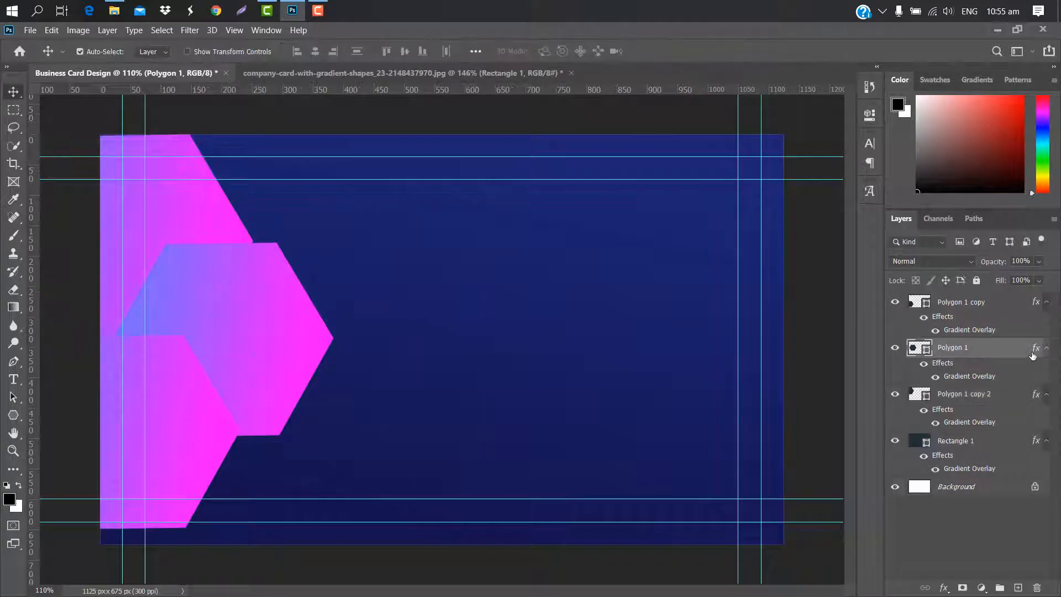
Add Multiply drop shadows to Polygon 1 and the lower Polygon 1 copy
double_click(1009, 349)
click(599, 308)
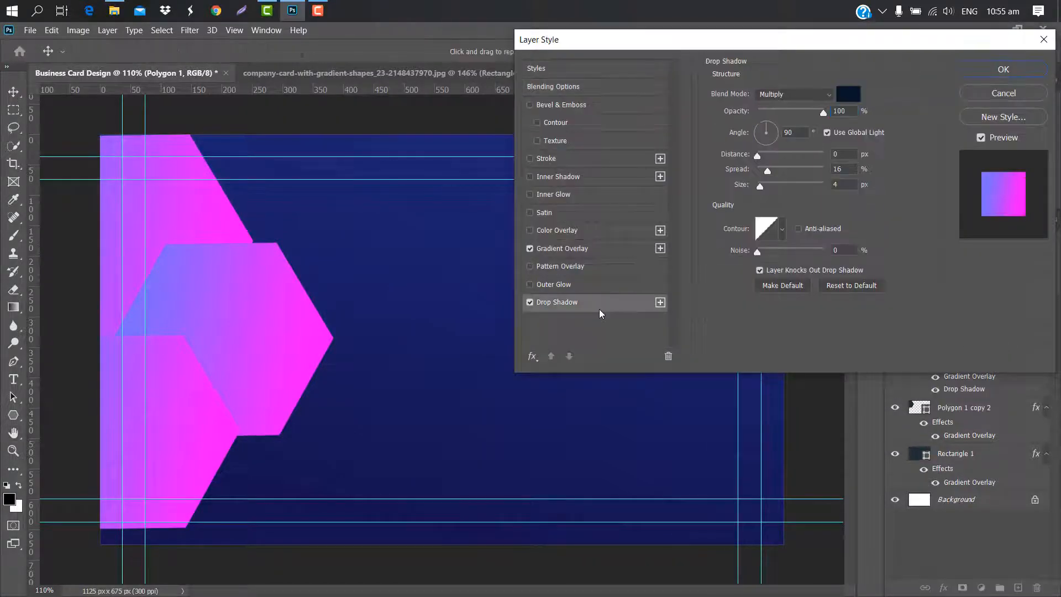
mouse_move(771, 171)
mouse_down()
mouse_move(781, 171)
mouse_move(764, 185)
mouse_move(770, 170)
mouse_move(757, 170)
mouse_move(769, 184)
mouse_up()
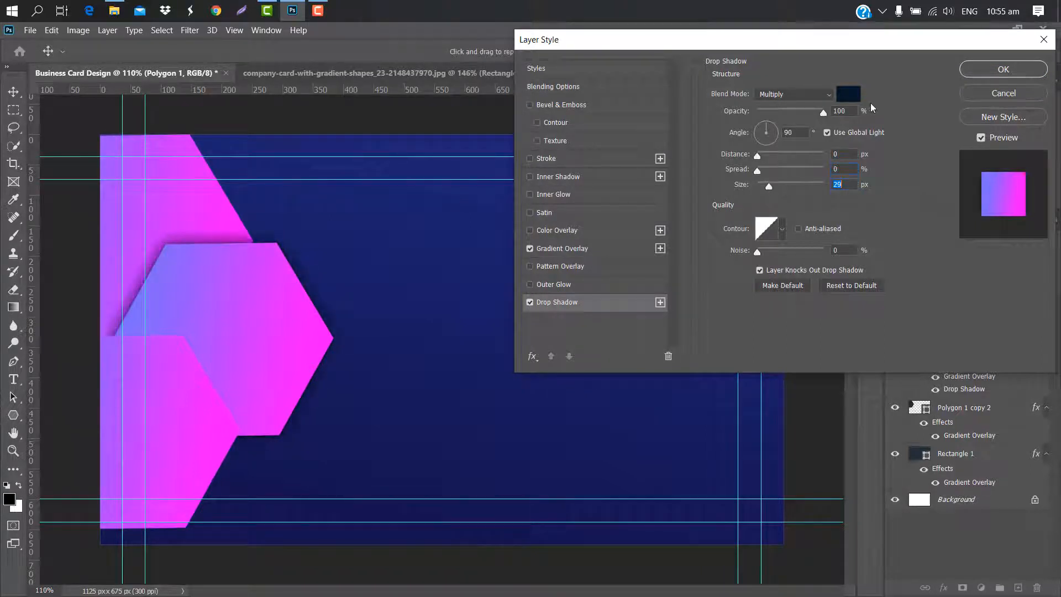
click(995, 71)
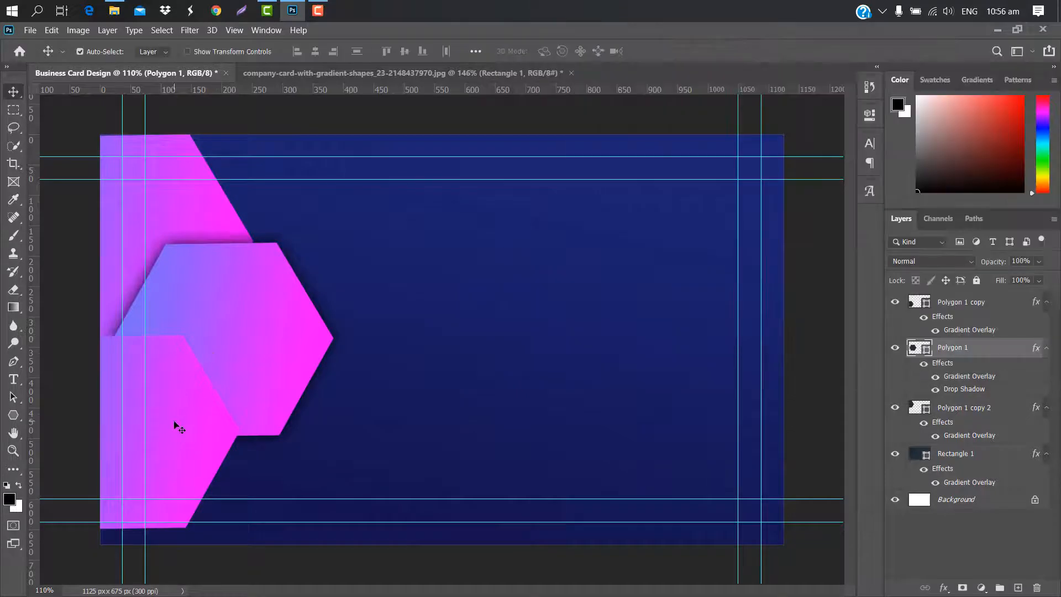
click(1009, 301)
double_click(1009, 299)
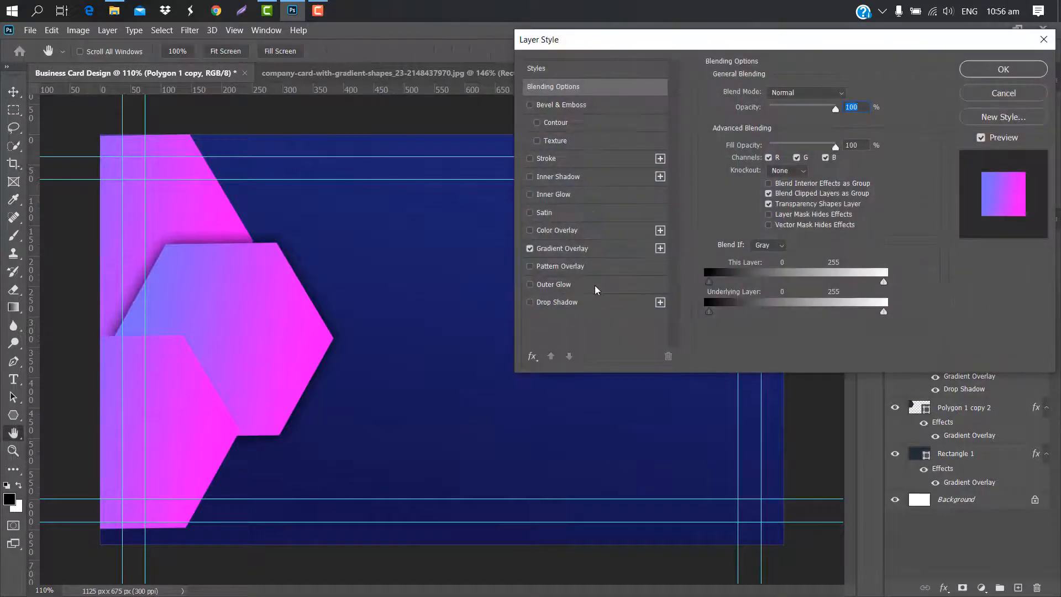
click(597, 304)
mouse_move(767, 170)
mouse_down()
mouse_move(750, 175)
mouse_move(765, 183)
mouse_up()
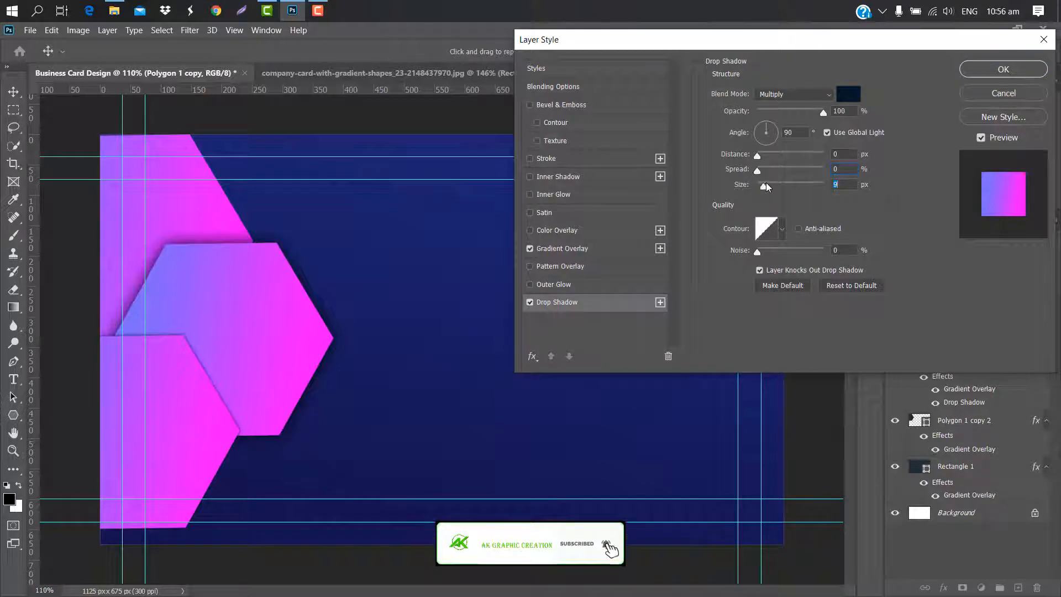
click(1003, 69)
Give the top hexagon, Polygon 1 copy 2, a larger drop shadow
click(201, 216)
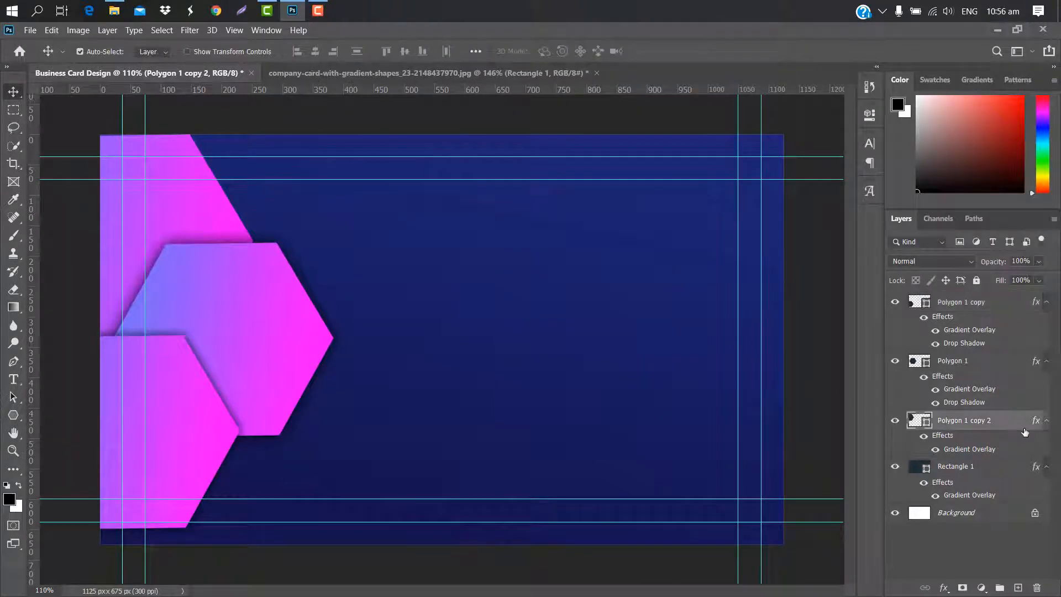
double_click(1015, 420)
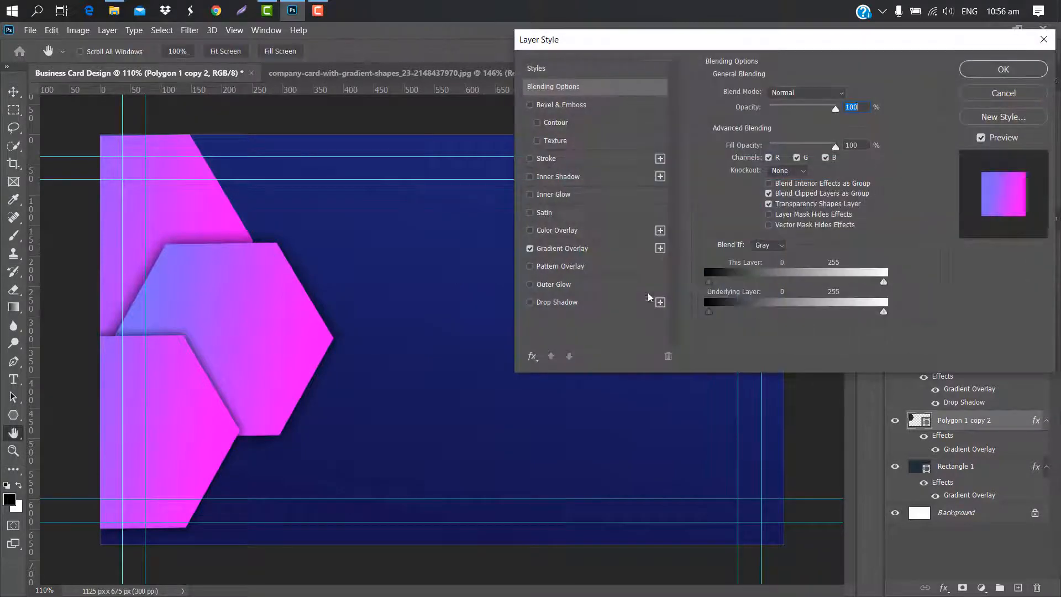
click(588, 306)
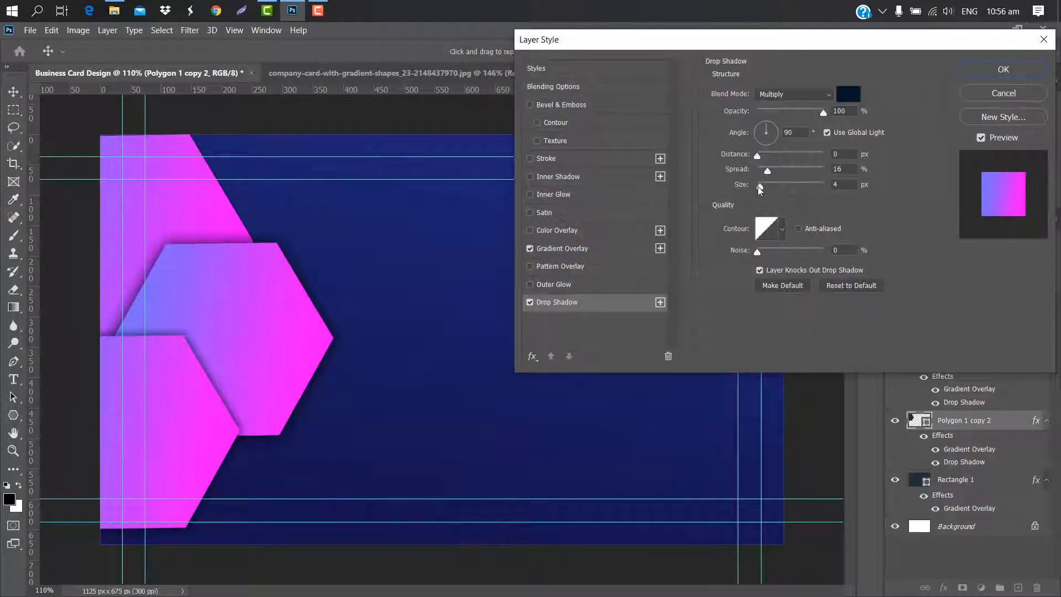
mouse_move(759, 187)
mouse_down()
mouse_move(771, 187)
mouse_move(757, 171)
mouse_up()
click(1003, 69)
Enlarge the bottom hexagon to about 104% so it reaches the card's bottom edge
click(194, 450)
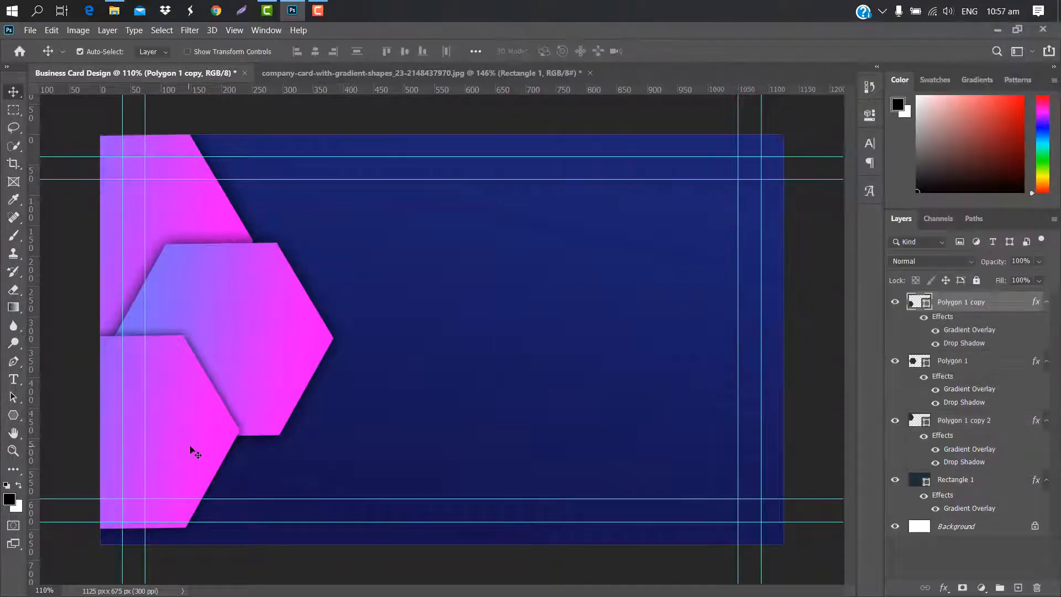
key(ctrl+t)
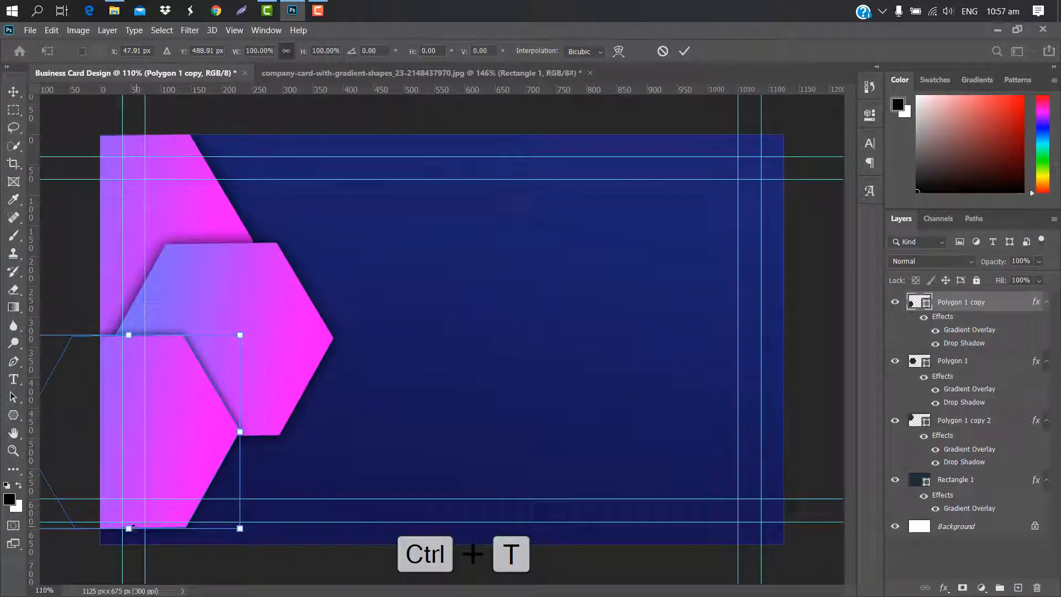
drag(130, 529, 143, 501)
drag(181, 440, 182, 455)
drag(236, 443, 244, 443)
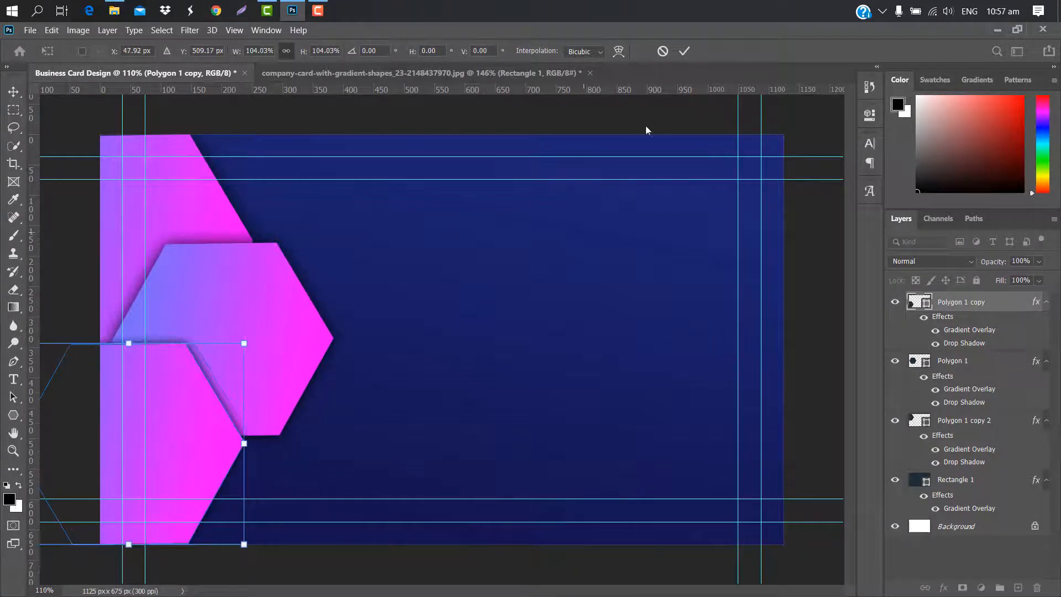
click(685, 52)
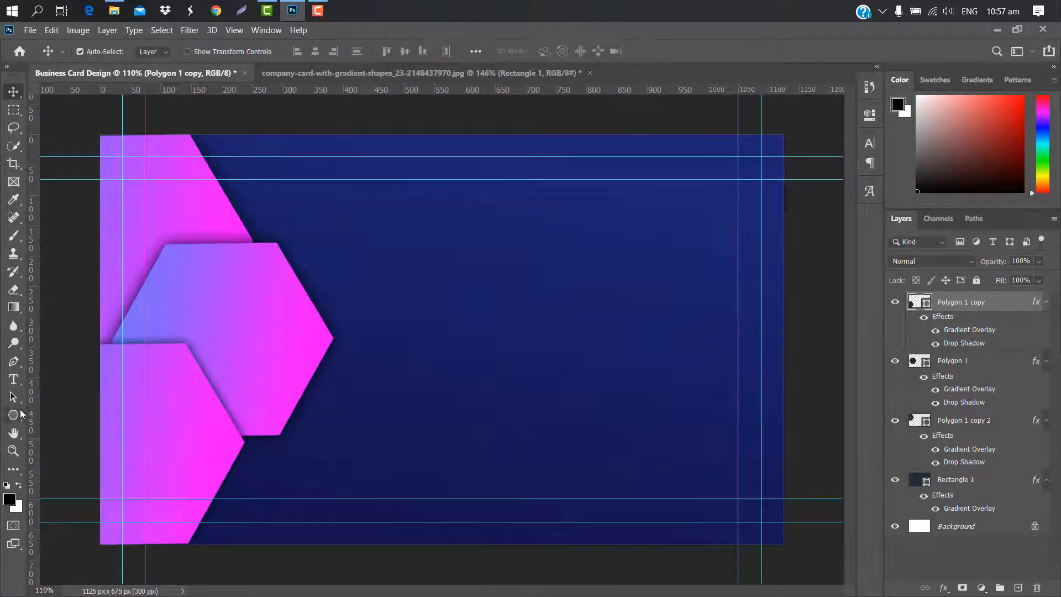
right_click(18, 415)
Draw a 272 × 53 px bar near the card's centre and skew it into a parallelogram
click(61, 414)
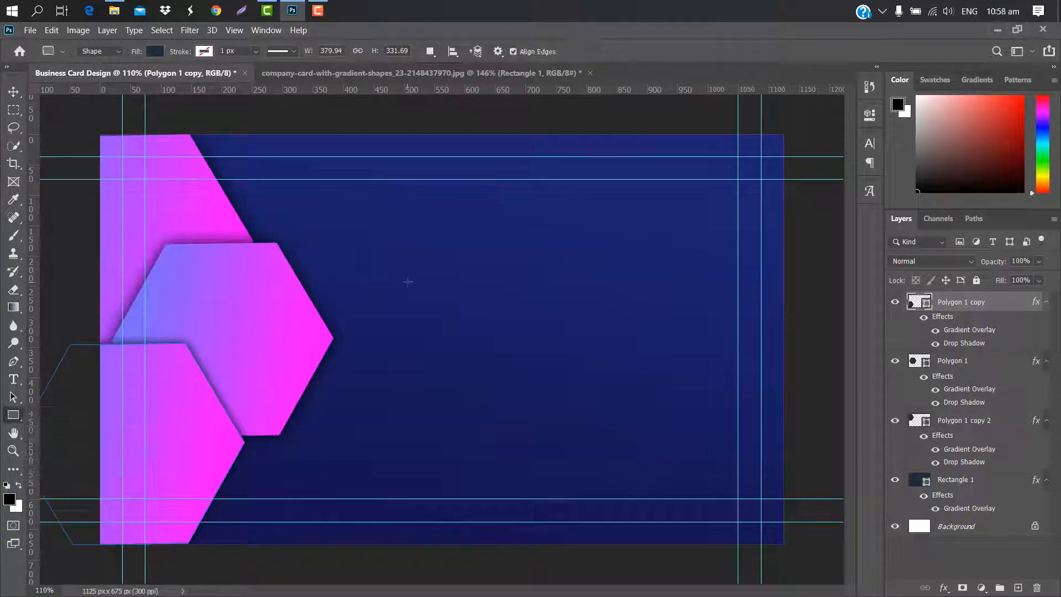
drag(409, 282, 573, 314)
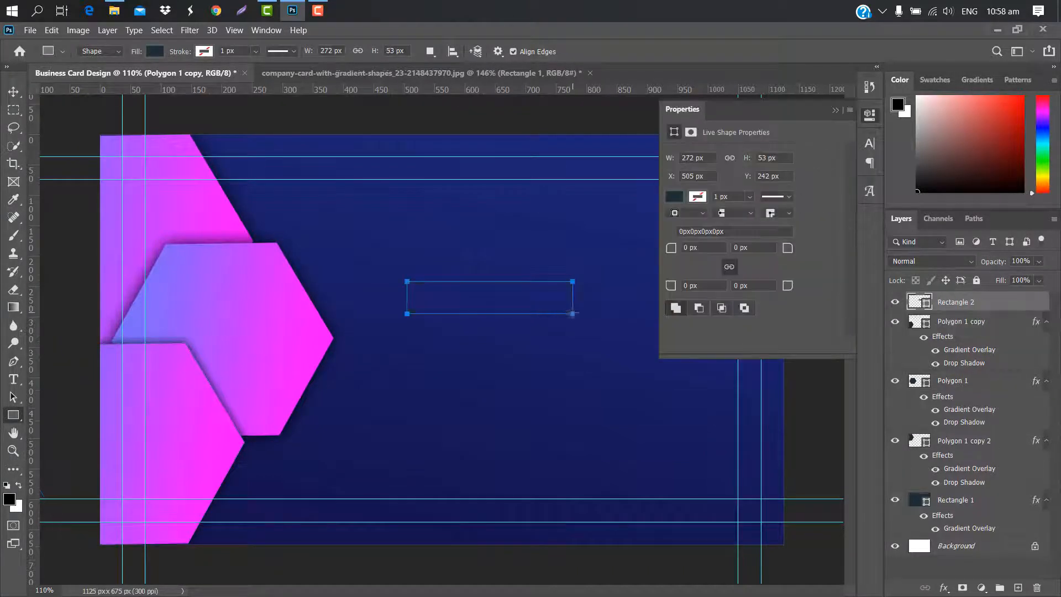
click(835, 110)
key(ctrl+t)
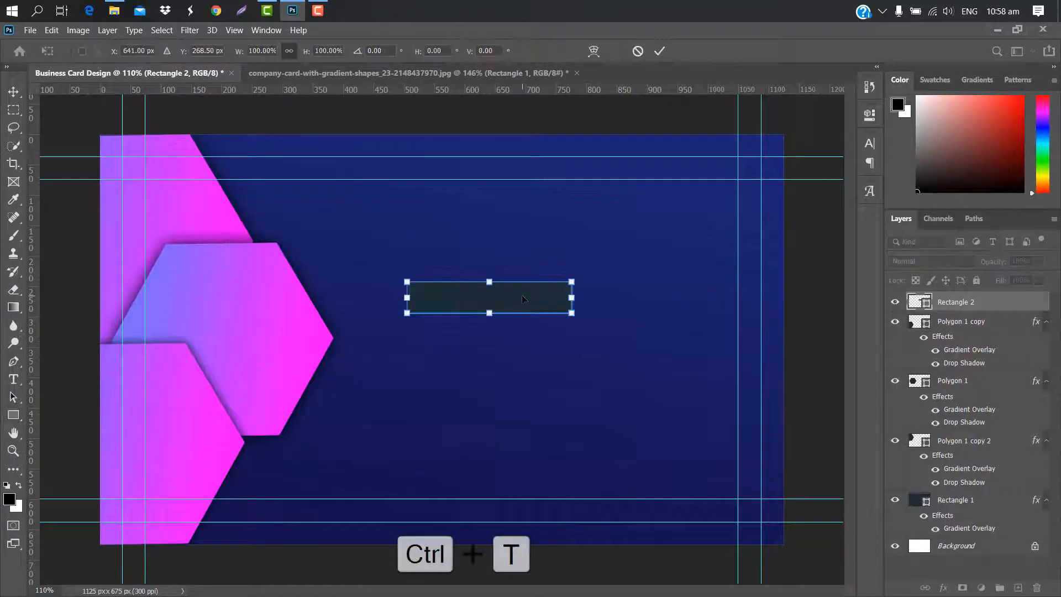
right_click(524, 298)
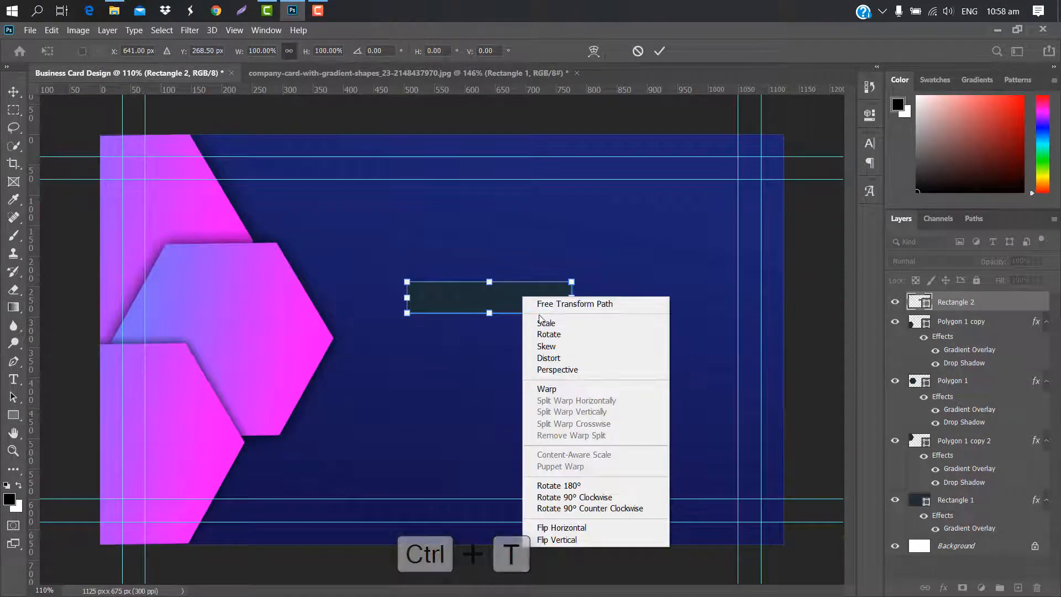
click(547, 346)
drag(571, 282, 558, 282)
drag(407, 313, 426, 316)
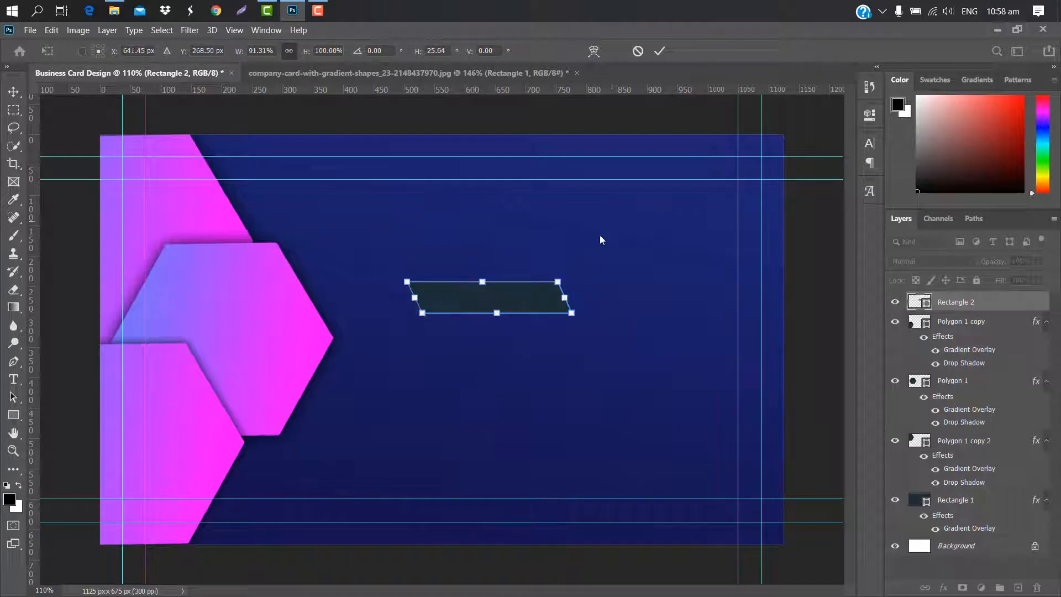
click(663, 56)
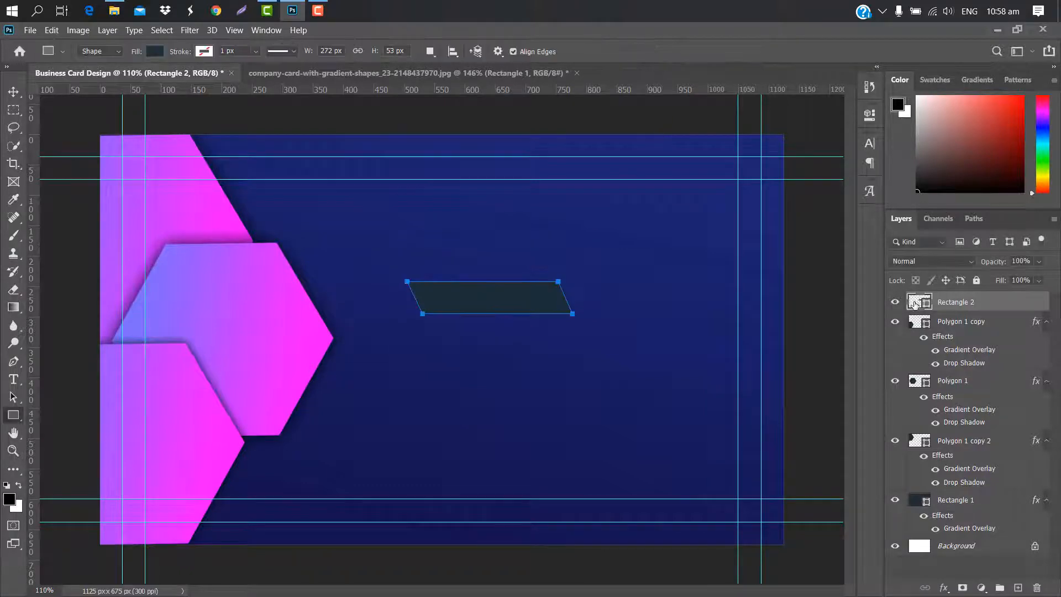
double_click(924, 311)
Fill the bar white, rotate it about -58° and lay it across the upper-left hexagons
drag(796, 281, 681, 143)
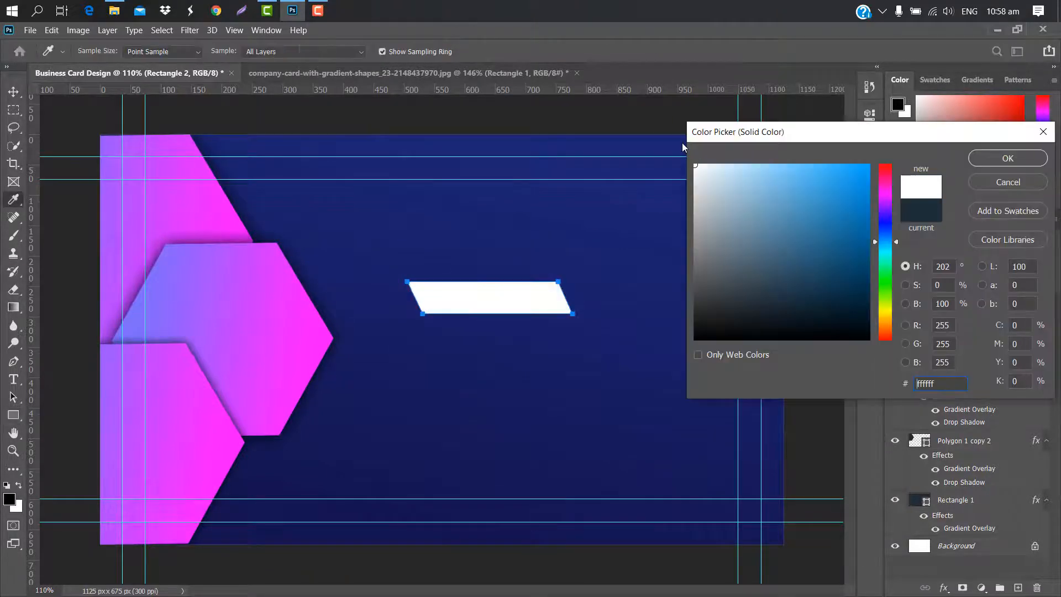
click(1007, 158)
key(ctrl+t)
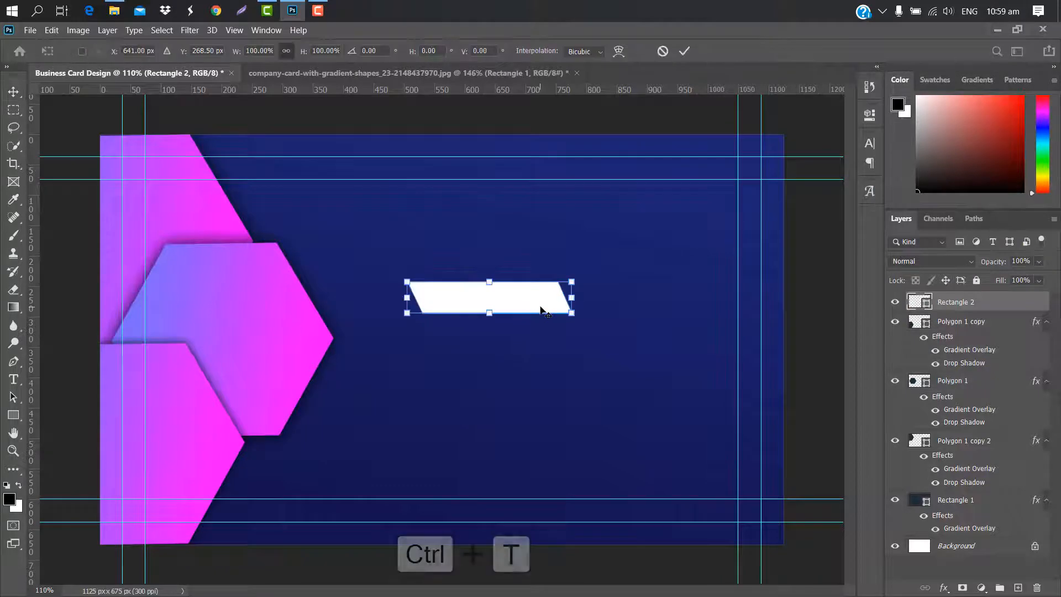
drag(646, 292, 524, 227)
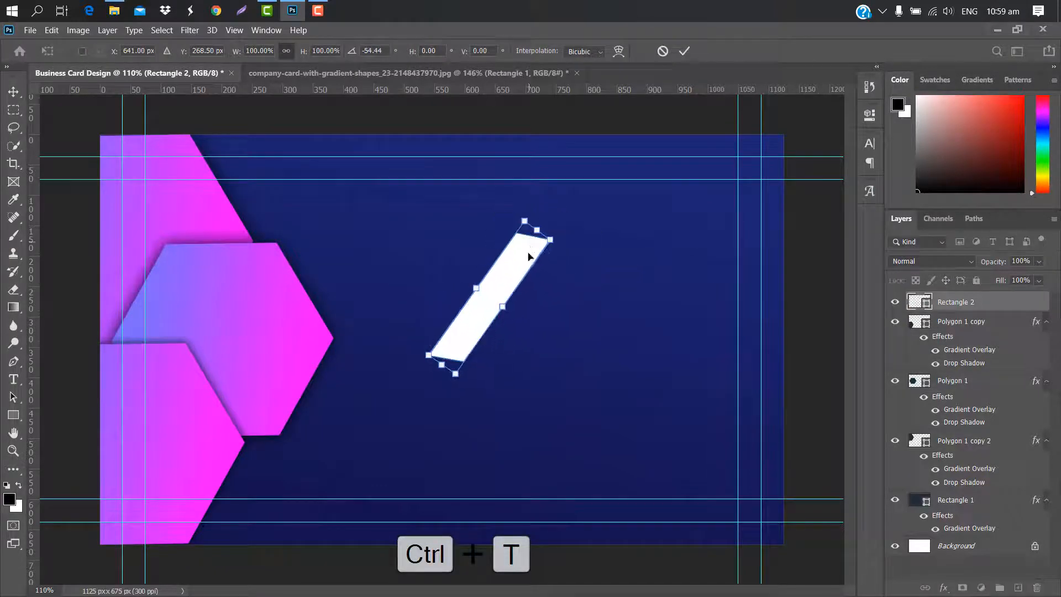
drag(519, 268, 159, 275)
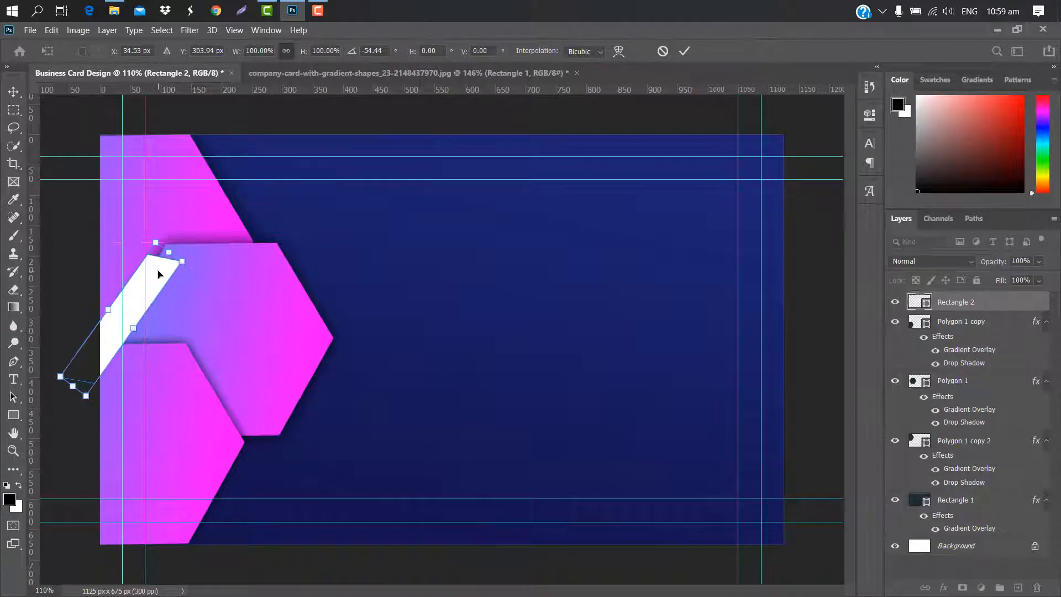
click(684, 51)
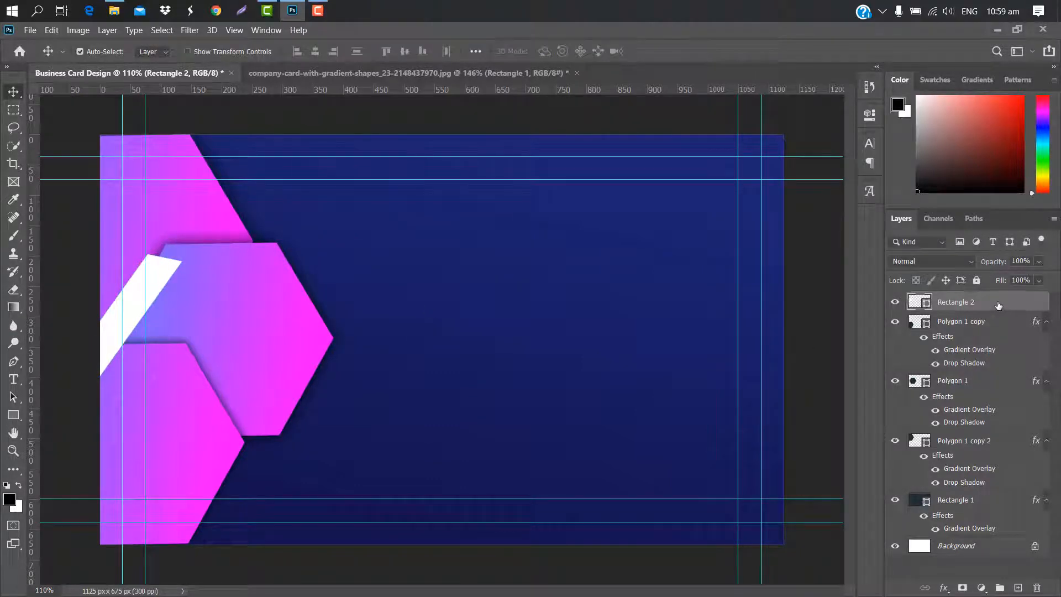
Duplicate the white bar, move it over the lower hexagon and tilt it slightly
drag(999, 305, 1020, 579)
key(ctrl+t)
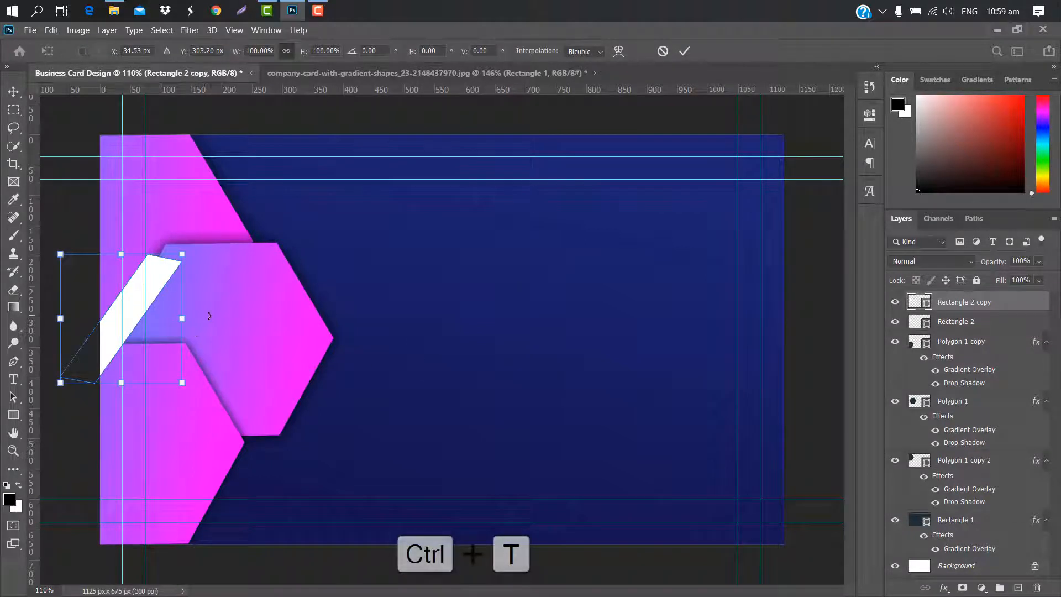
drag(128, 314, 222, 440)
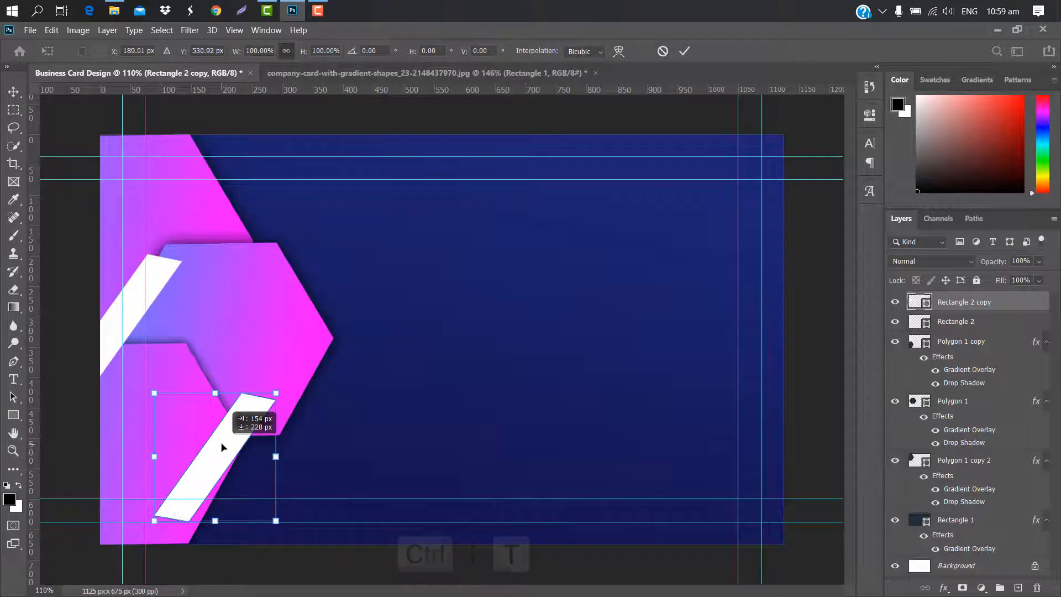
drag(301, 358, 288, 348)
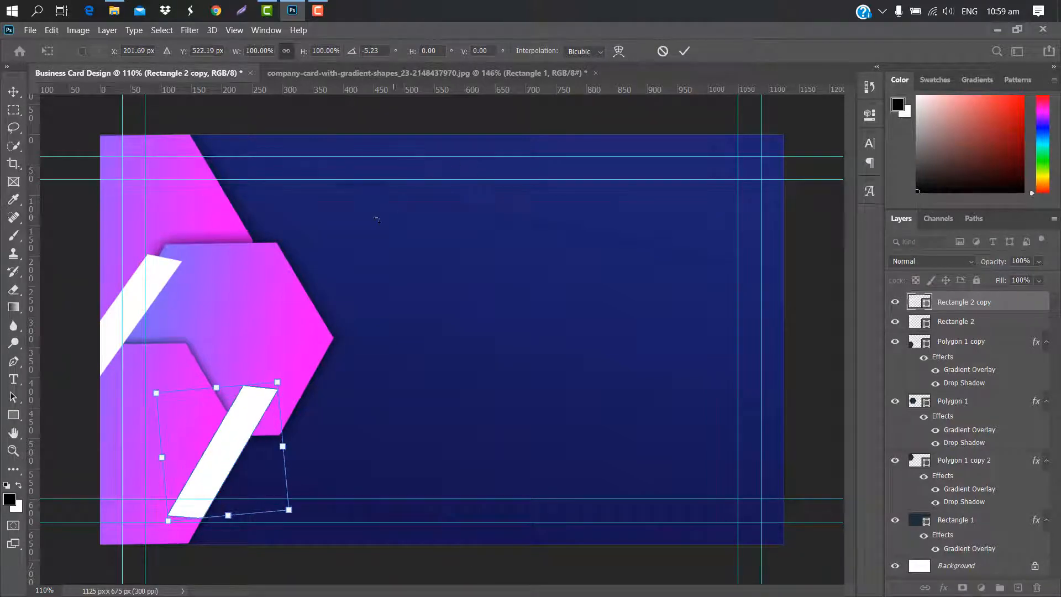
click(684, 51)
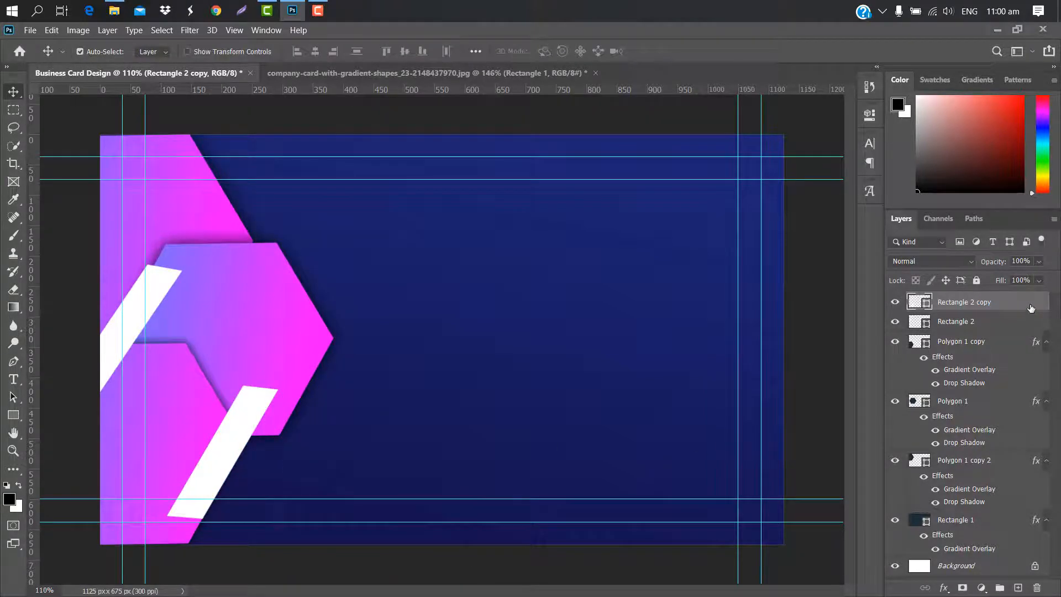
Give both white bars Multiply drop shadows of size 38 px, then duplicate a bar
double_click(1031, 310)
click(594, 302)
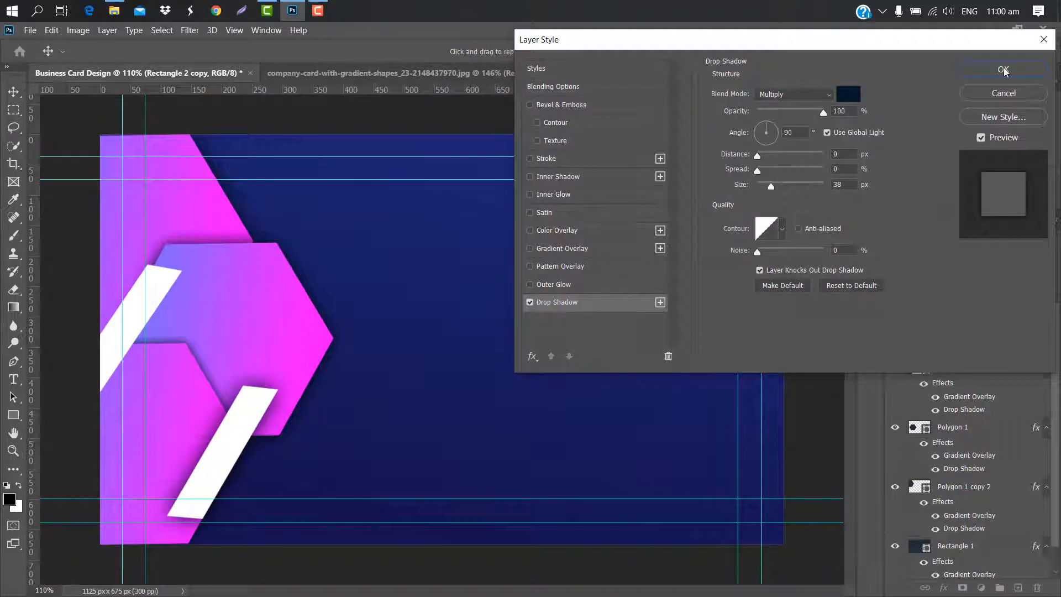
click(1003, 71)
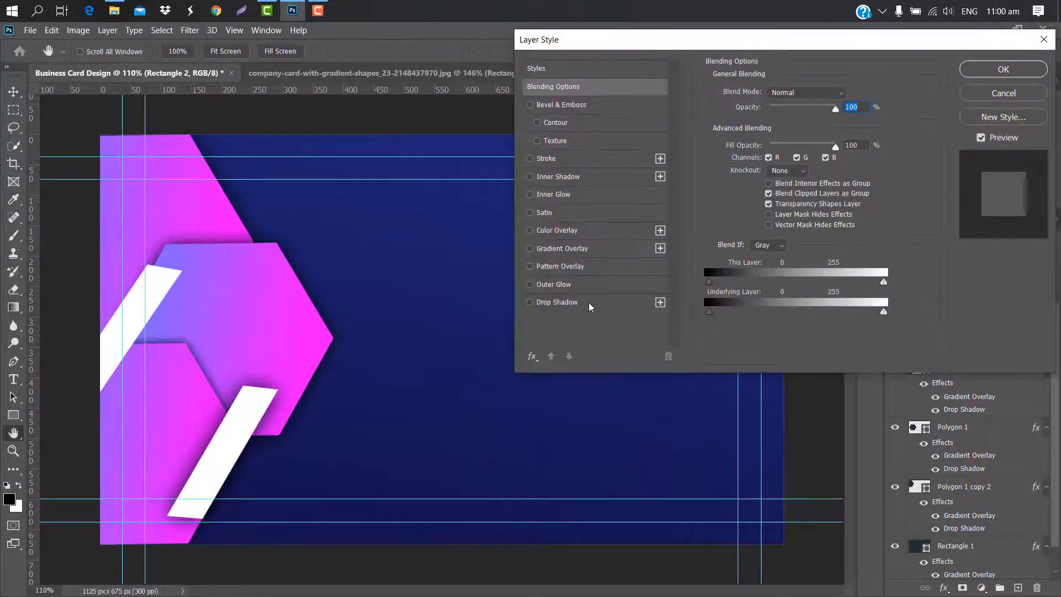
click(590, 304)
click(1020, 70)
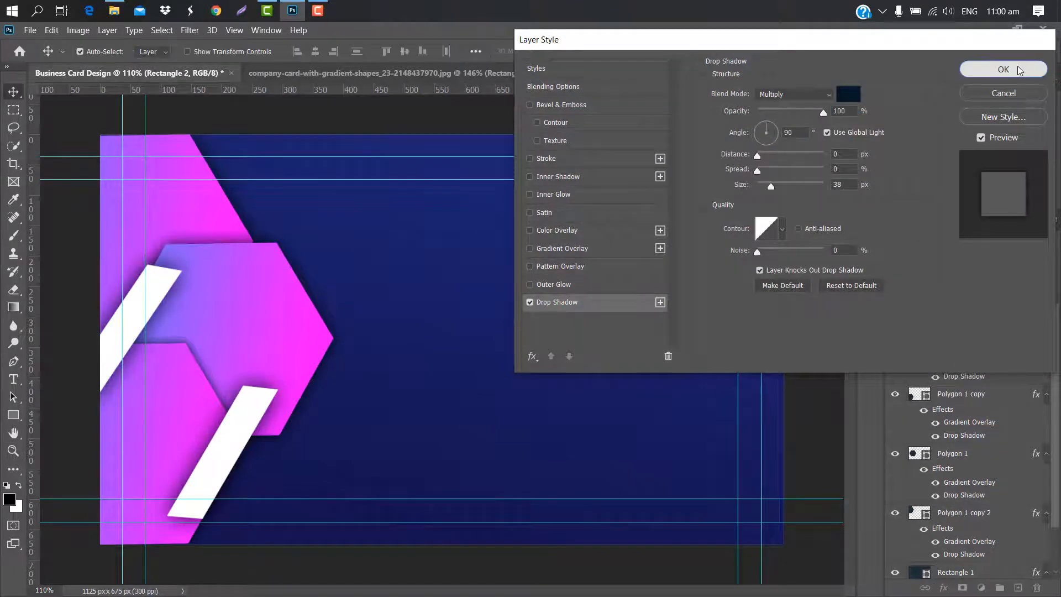
drag(1007, 302, 1017, 584)
Move the third white bar up and right, tucked behind the hexagons
key(ctrl+t)
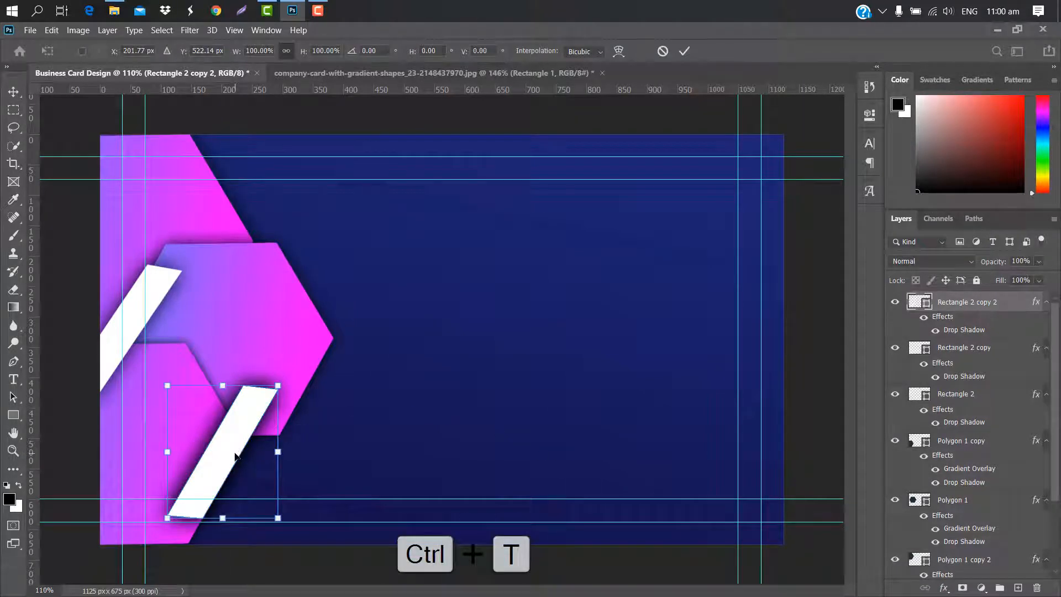
drag(239, 455, 333, 394)
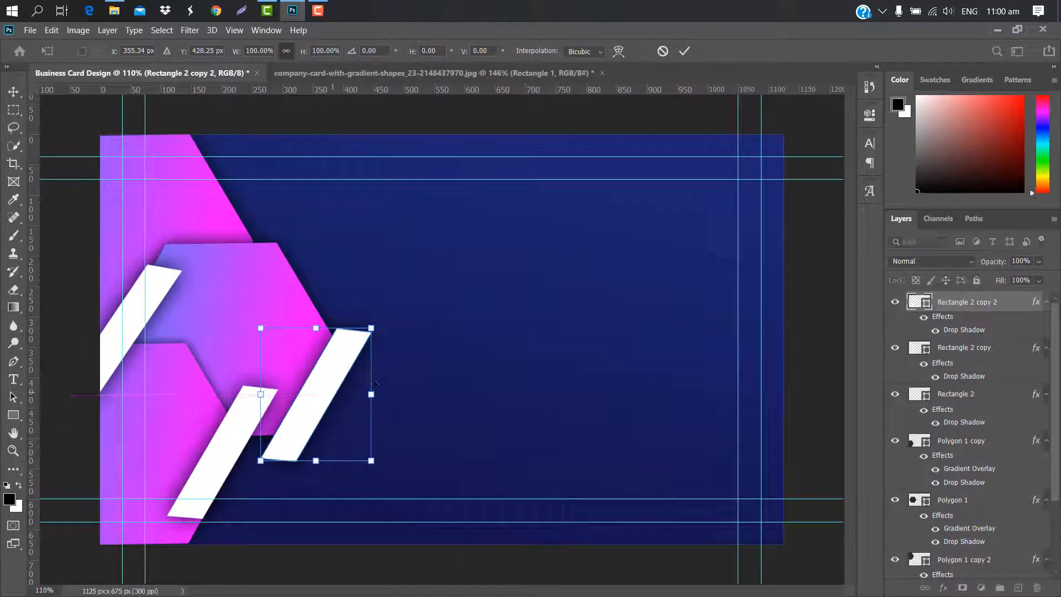
drag(1003, 301, 982, 524)
key(ctrl+t)
drag(357, 362, 376, 311)
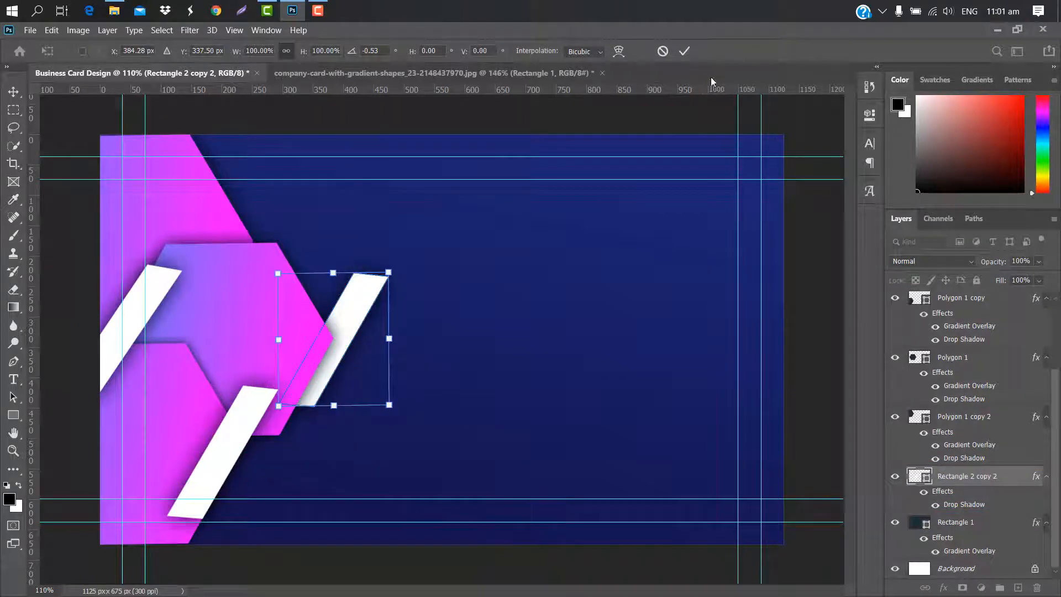
click(685, 52)
Add a fourth white bar near the card's top edge, restacked above the lower hexagon
drag(1022, 477, 1017, 587)
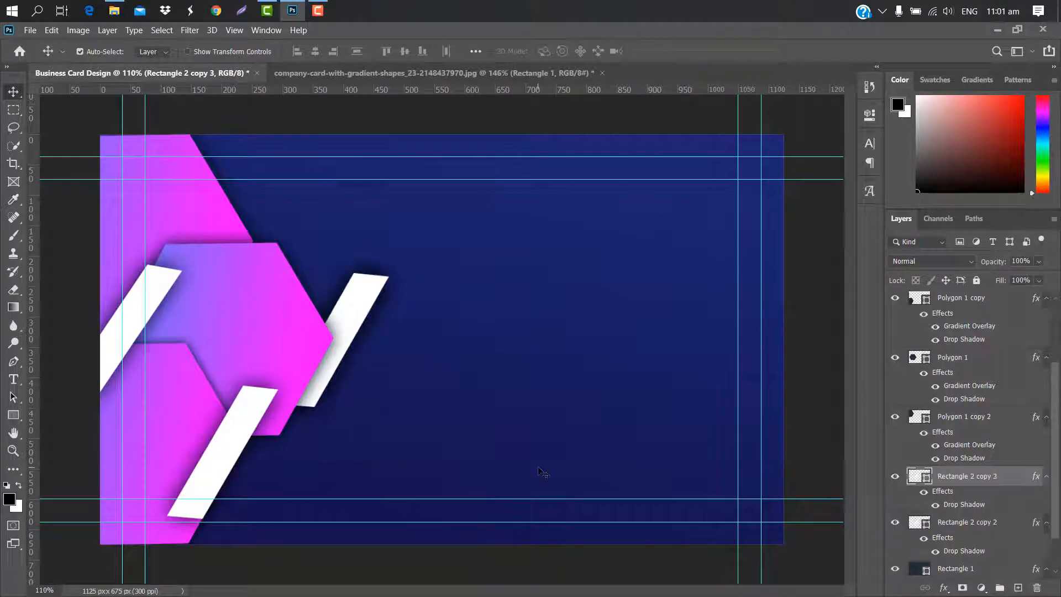
key(ctrl+t)
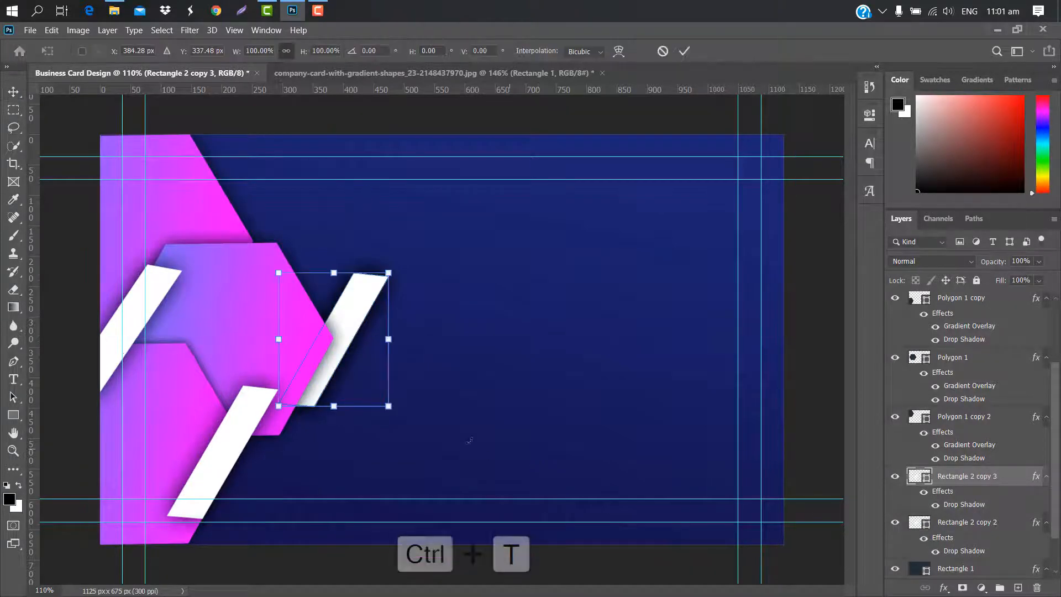
drag(367, 339, 278, 250)
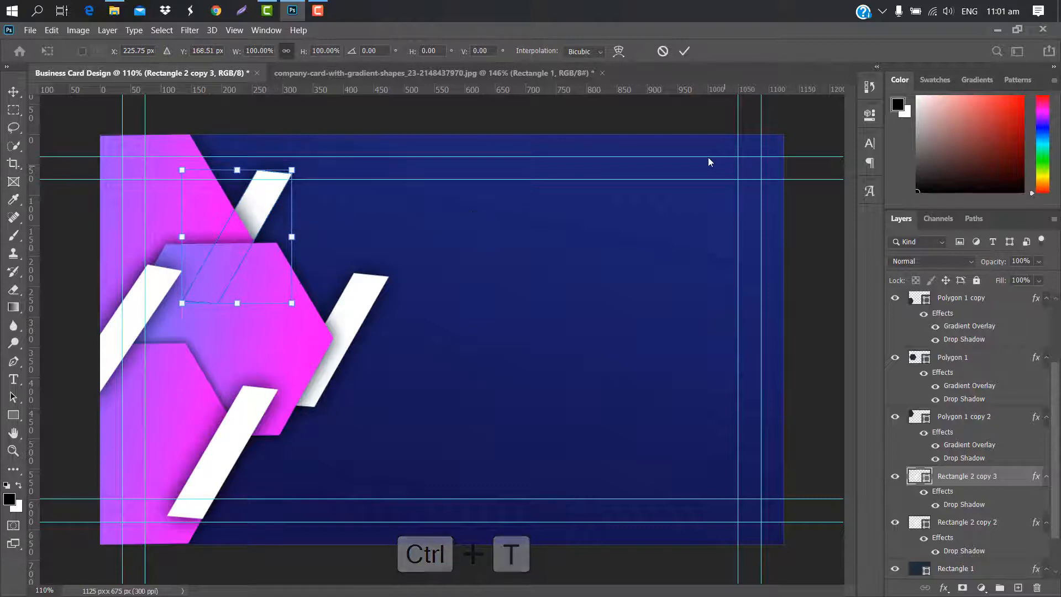
click(687, 54)
drag(1002, 479, 1005, 410)
drag(272, 208, 290, 221)
Bring the logo PNG from its folder onto the card and start sizing it
scroll(497, 190, down, 6)
scroll(471, 185, up, 2)
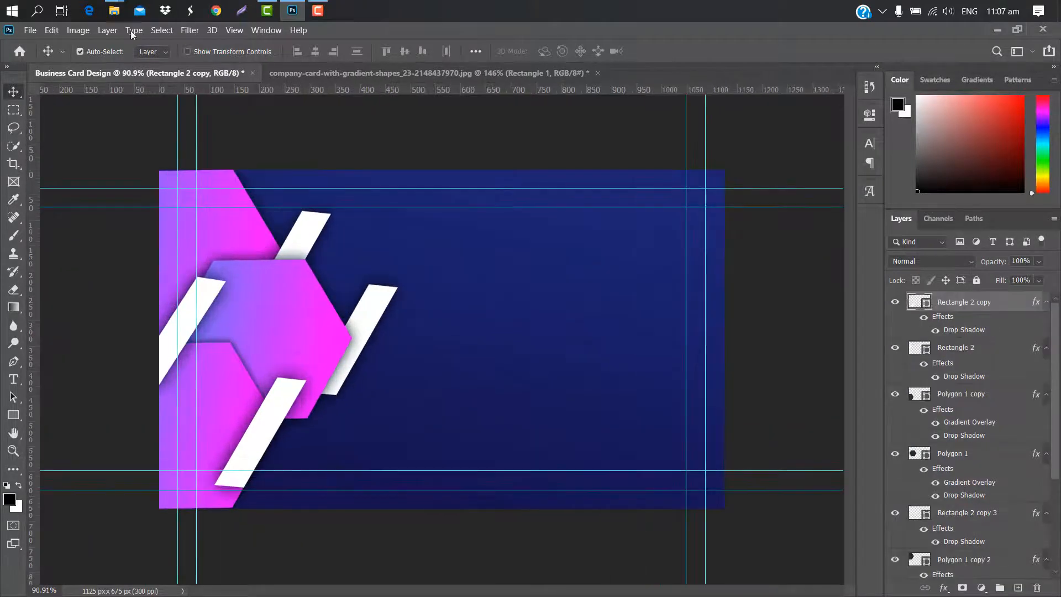
mouse_move(114, 10)
click(222, 78)
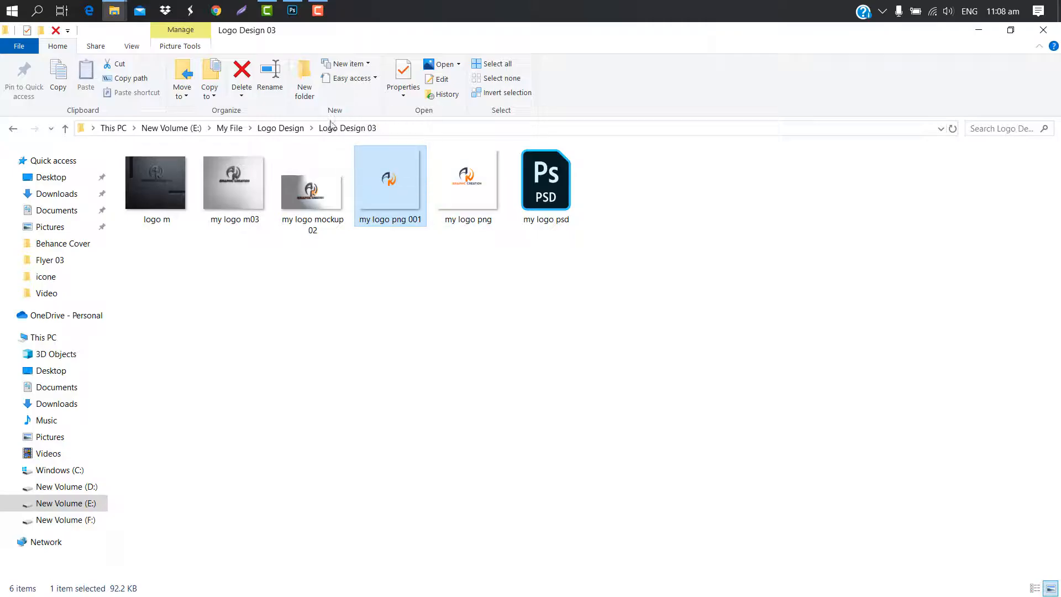
click(293, 10)
key(ctrl+t)
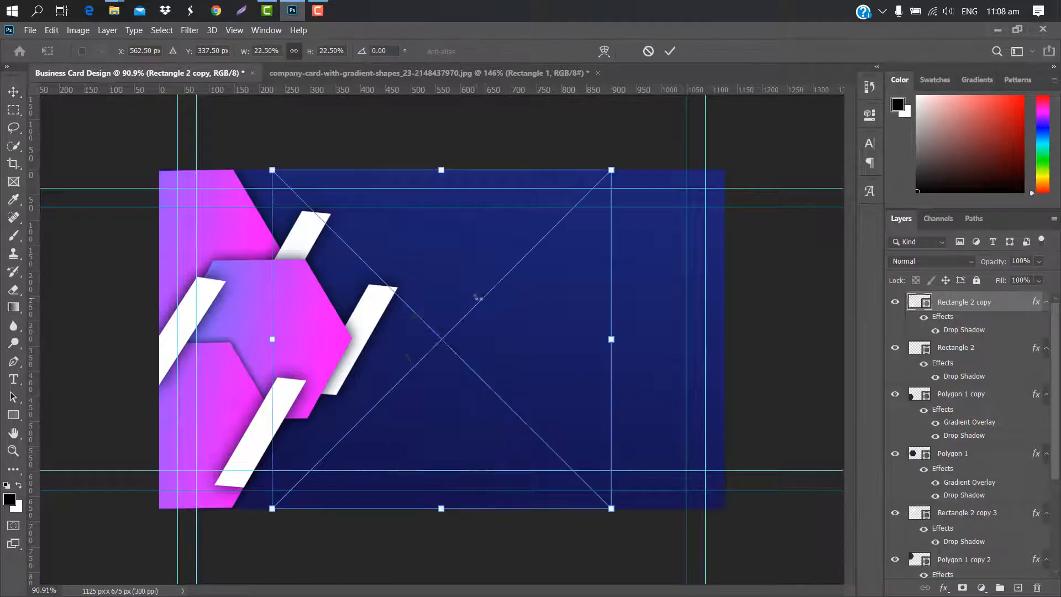
Shrink the placed logo and move it up onto the card's right side
drag(611, 171, 568, 209)
drag(509, 307, 616, 237)
click(669, 50)
Give the logo a white (ffffff) to magenta Gradient Overlay angled at -90°
double_click(1012, 307)
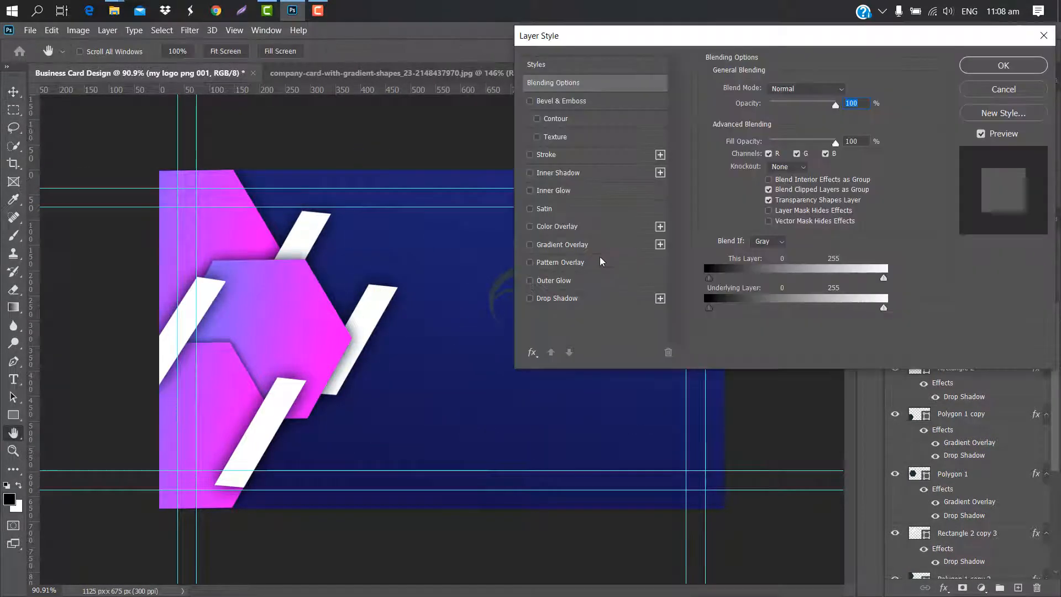
click(605, 245)
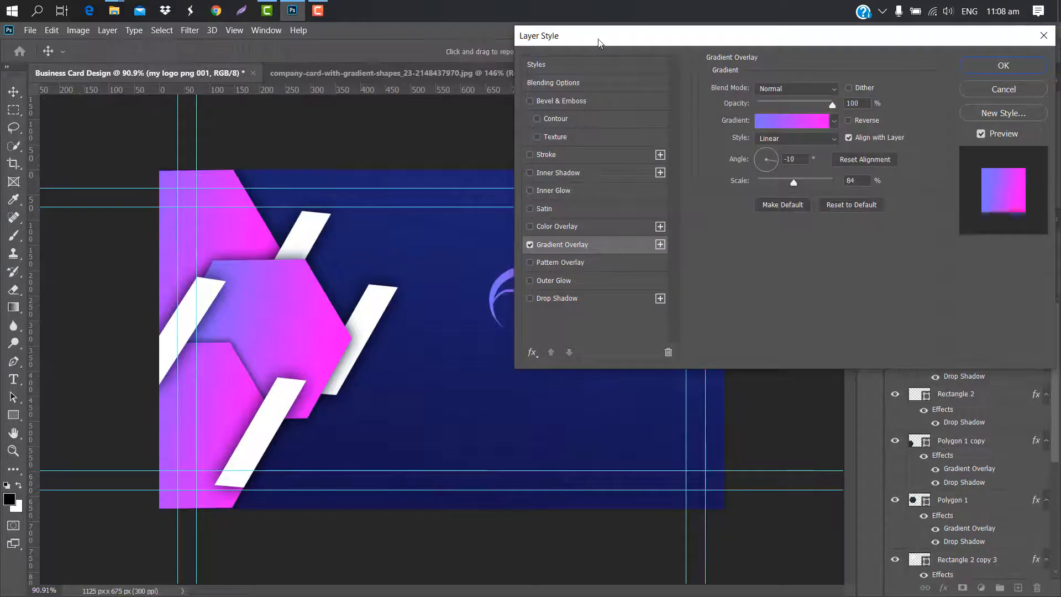
drag(601, 43, 661, 43)
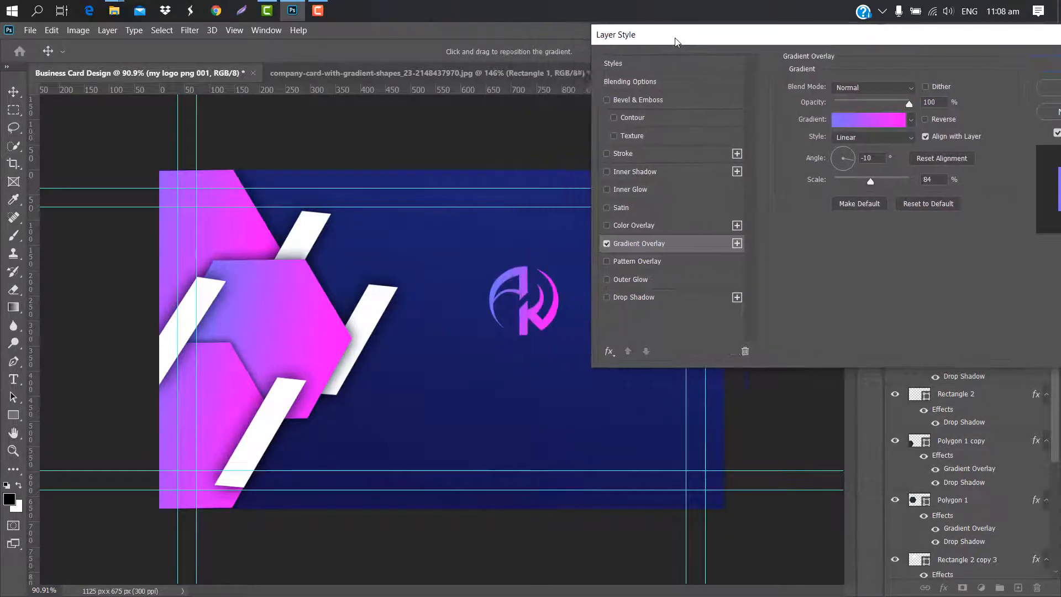
click(860, 124)
double_click(703, 350)
text(ffffff)
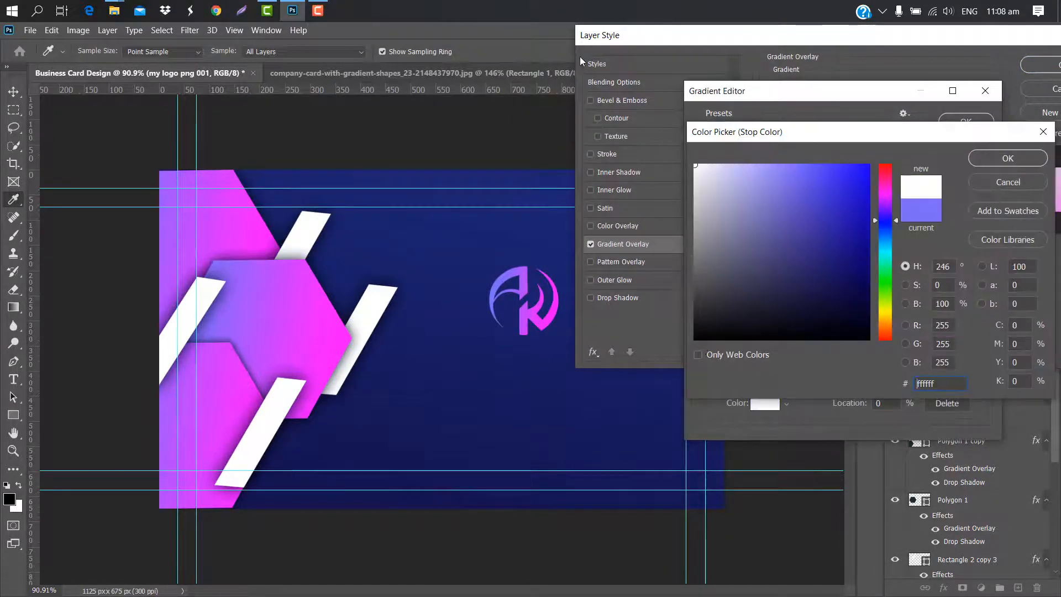
click(1006, 158)
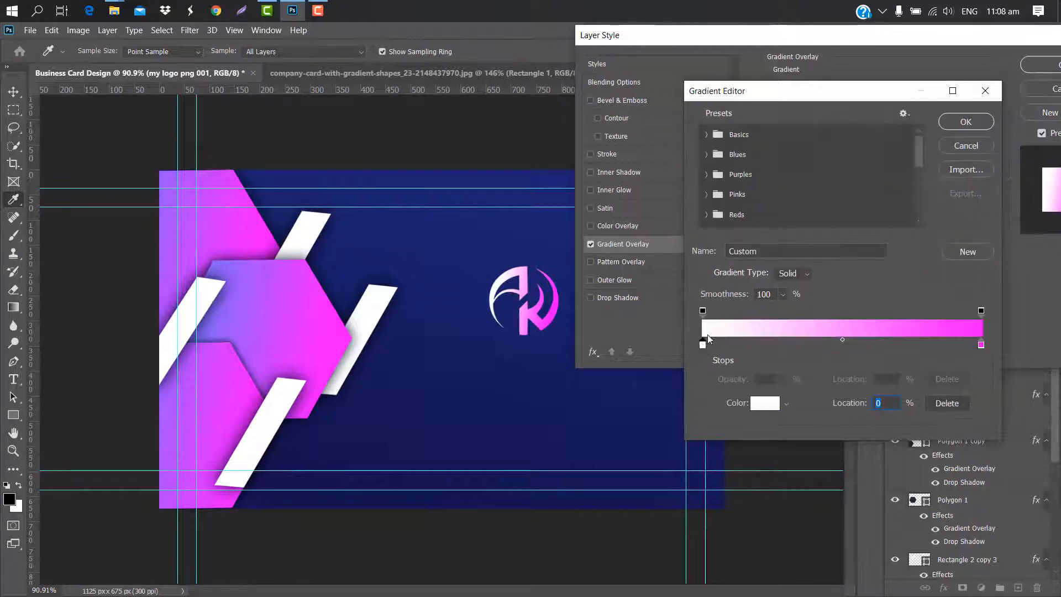
click(953, 124)
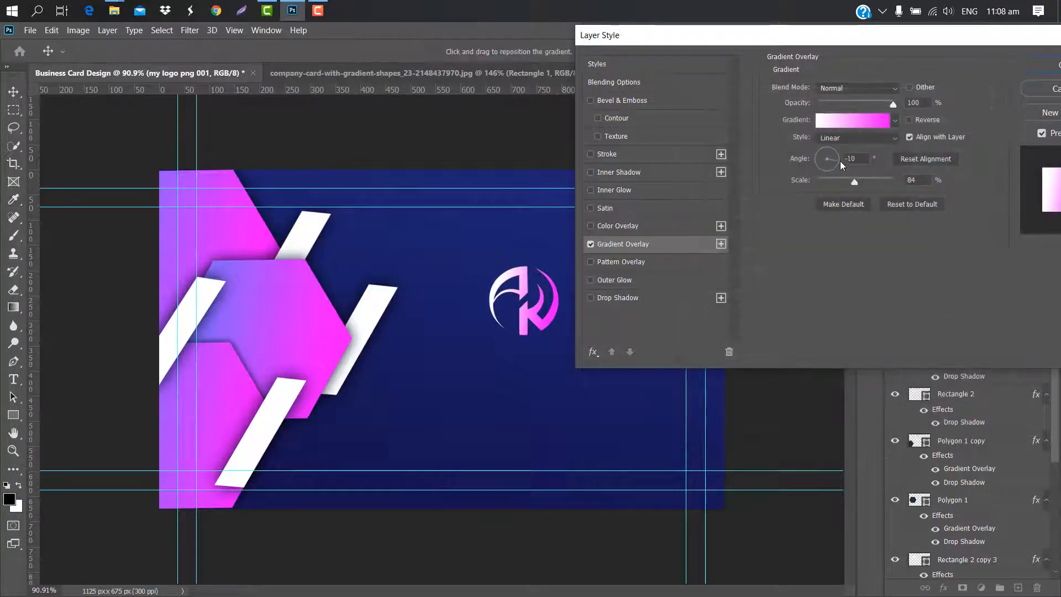
text(-90)
key(Tab)
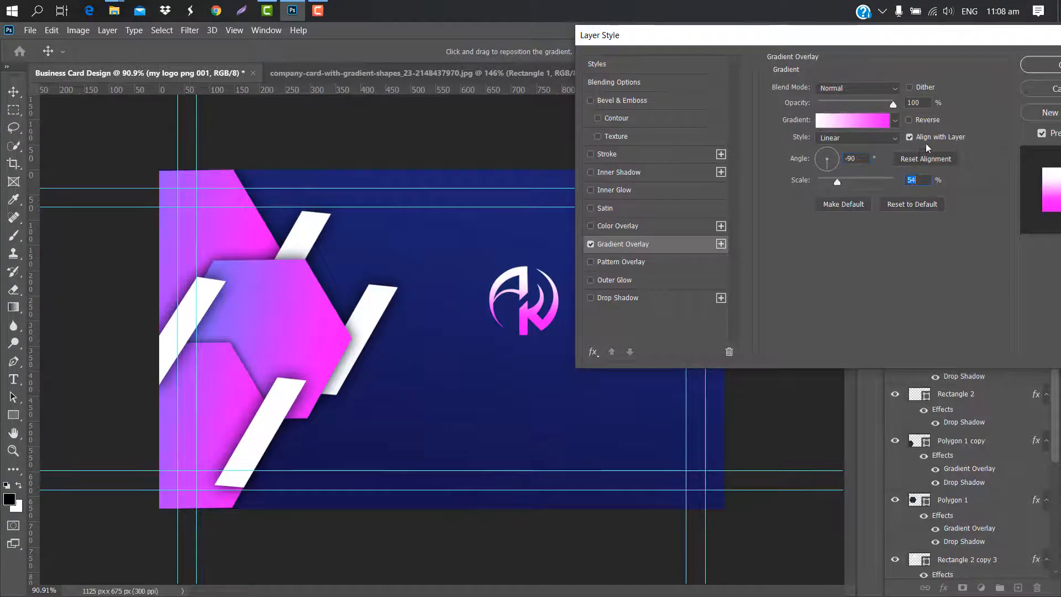
click(1050, 65)
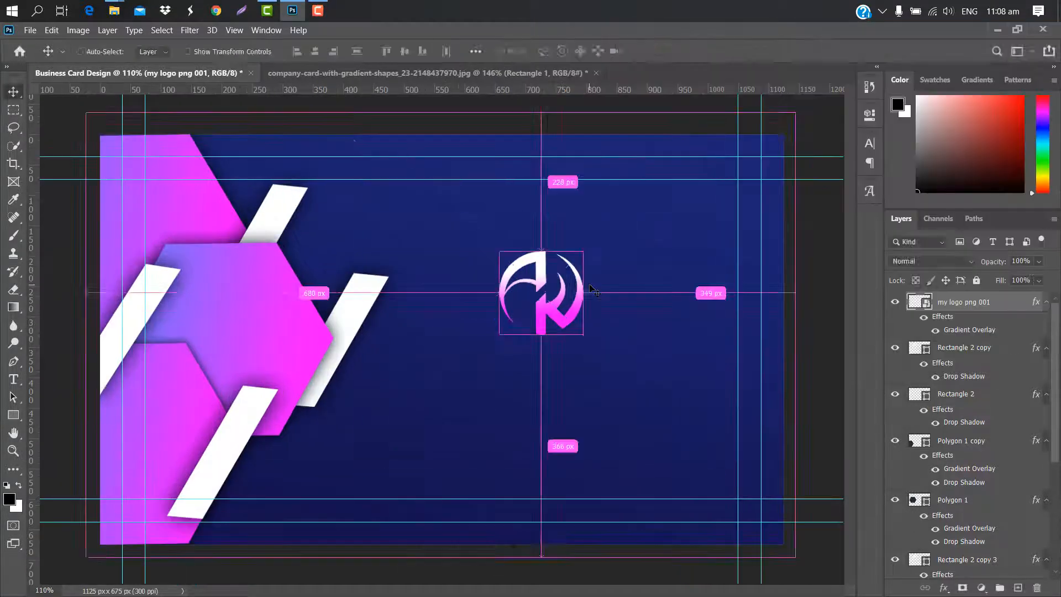
key(ctrl+t)
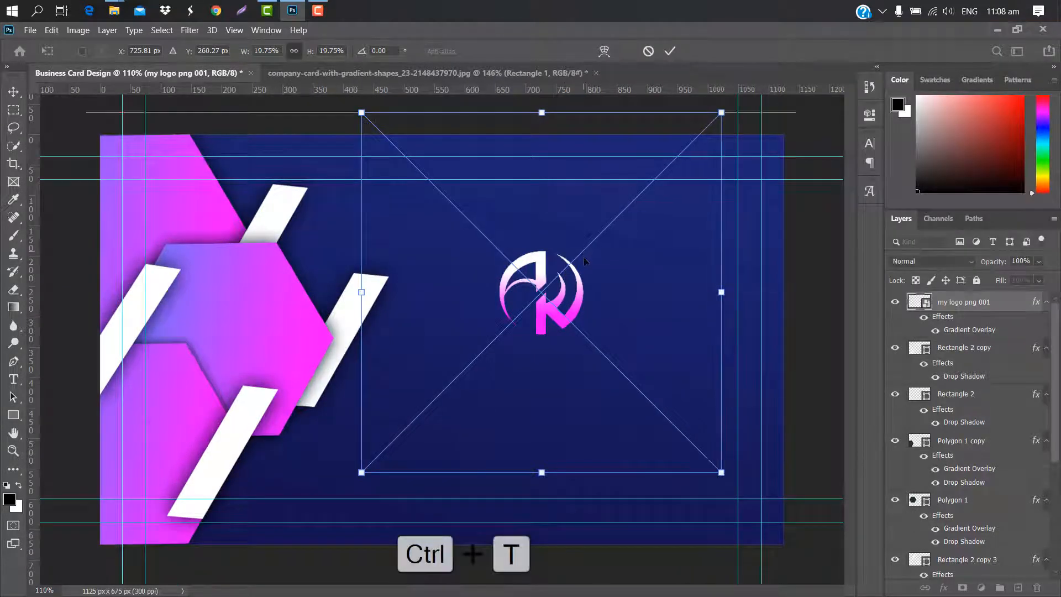
Shrink the logo slightly and nudge it into its final position
drag(586, 254, 586, 273)
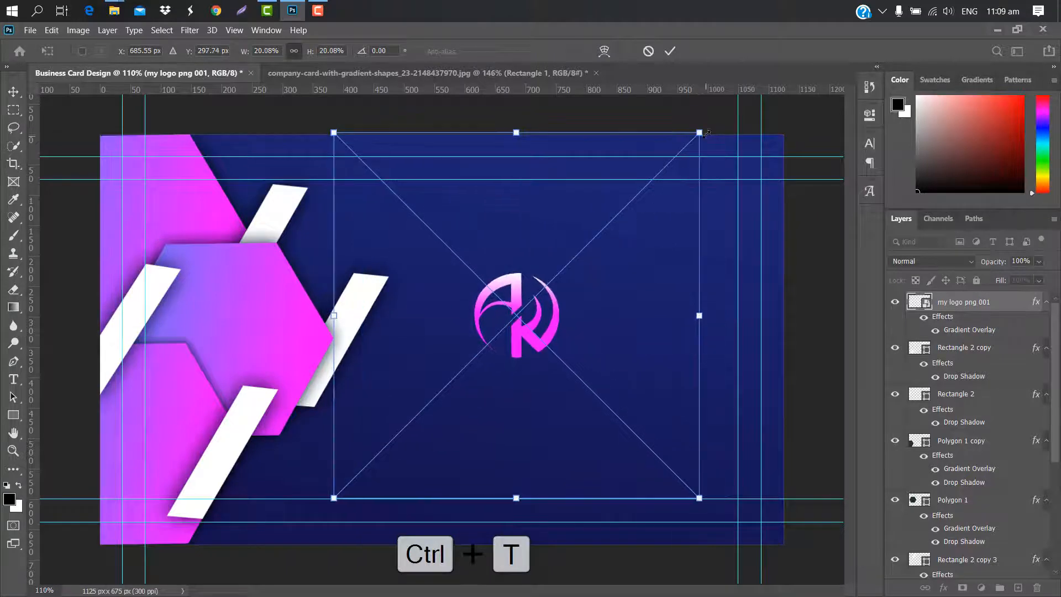
drag(698, 134, 673, 159)
drag(590, 307, 618, 296)
click(670, 51)
Type the text GRAPHIC CREATION beneath the logo
click(8, 380)
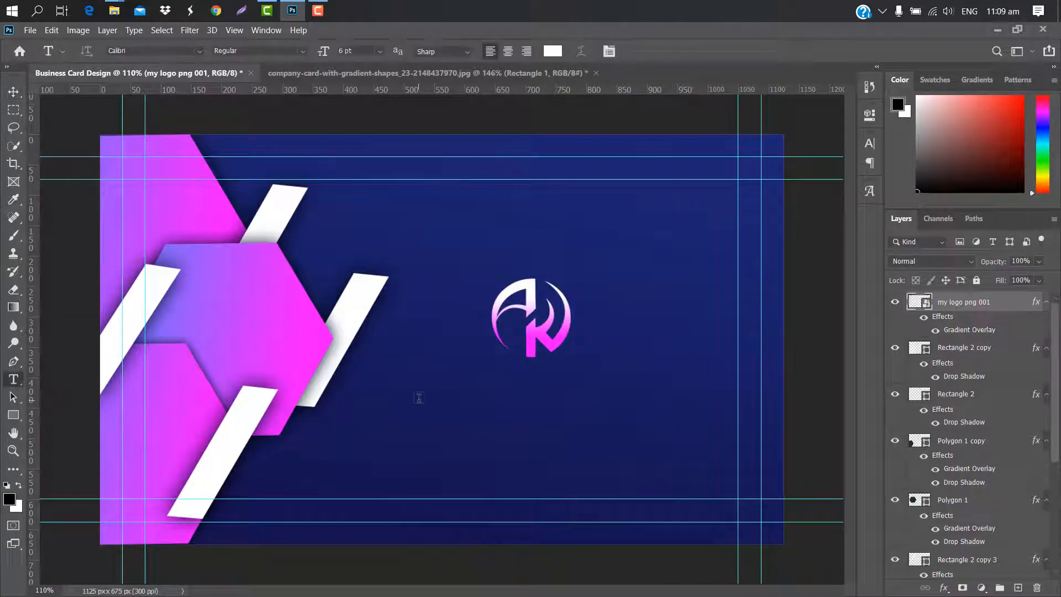
click(419, 398)
text(GRAP)
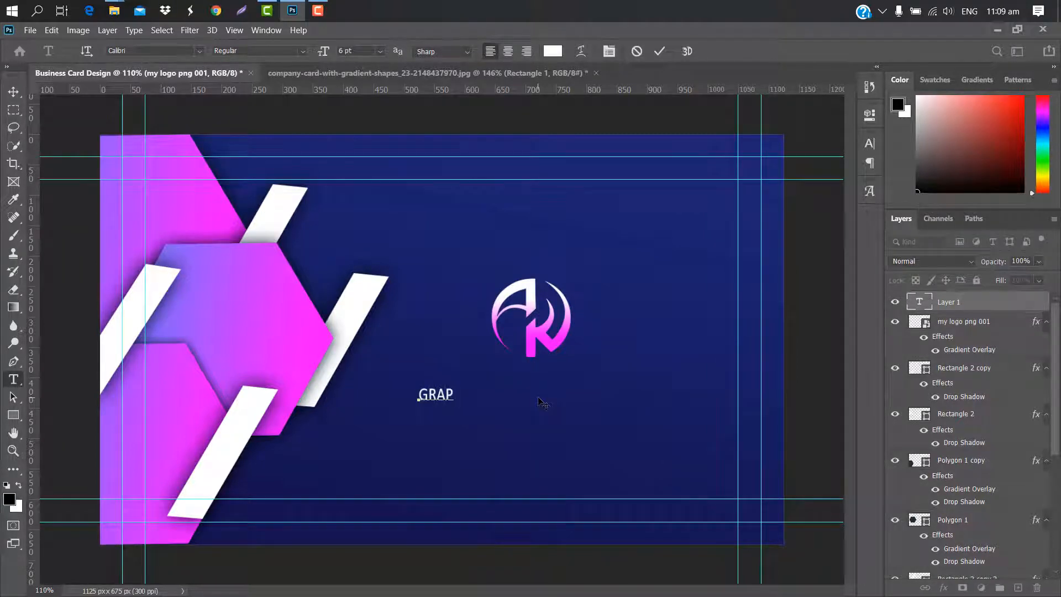
text(HIC CREATION)
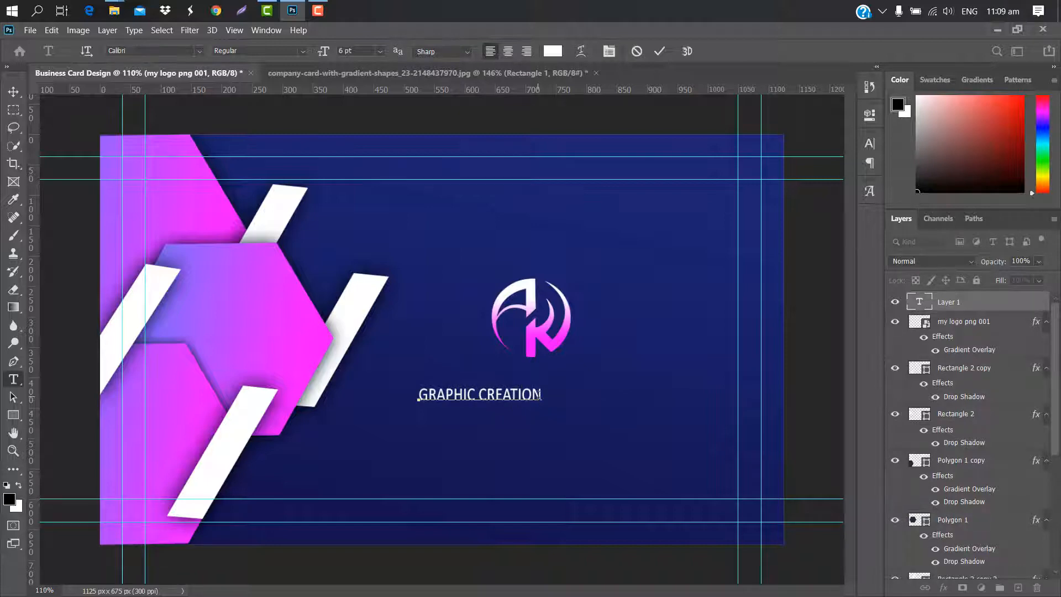
click(659, 50)
Make GRAPHIC CREATION bold with tracking 70 and enlarge it to about 9.24 pt
click(871, 146)
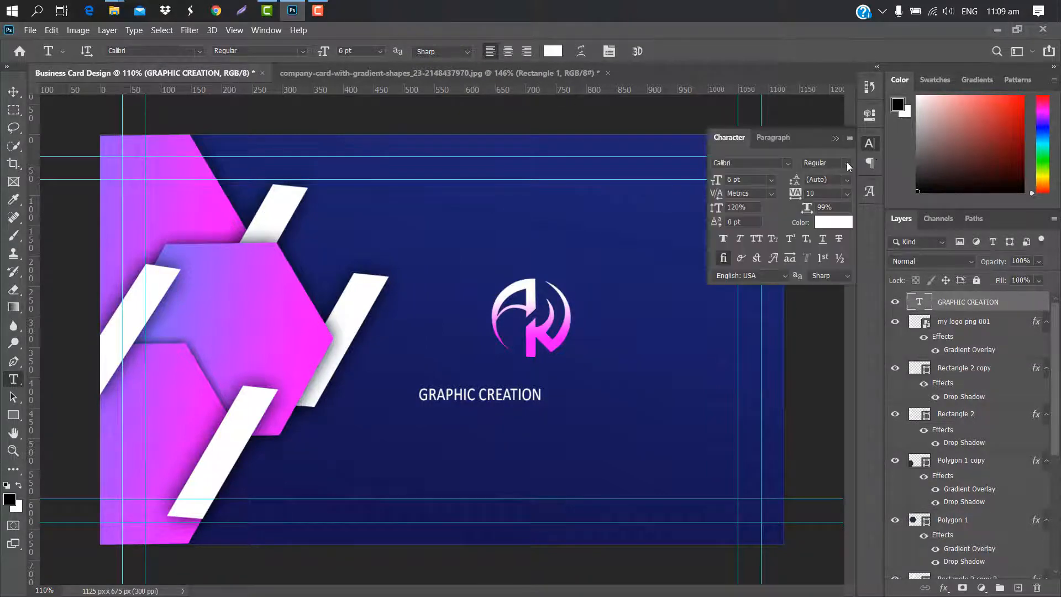
click(847, 164)
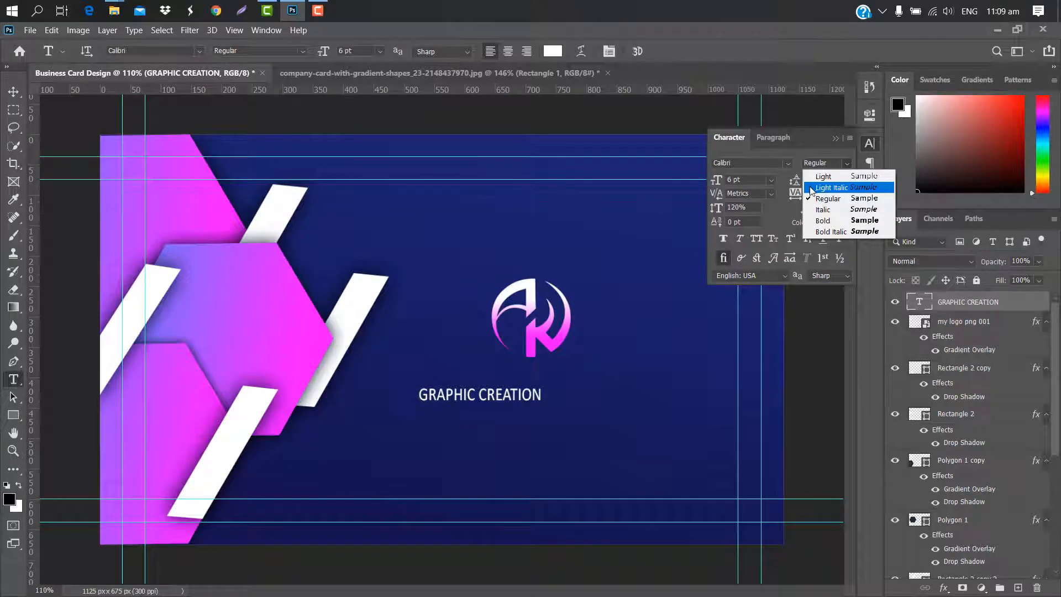
click(822, 216)
drag(798, 196, 836, 141)
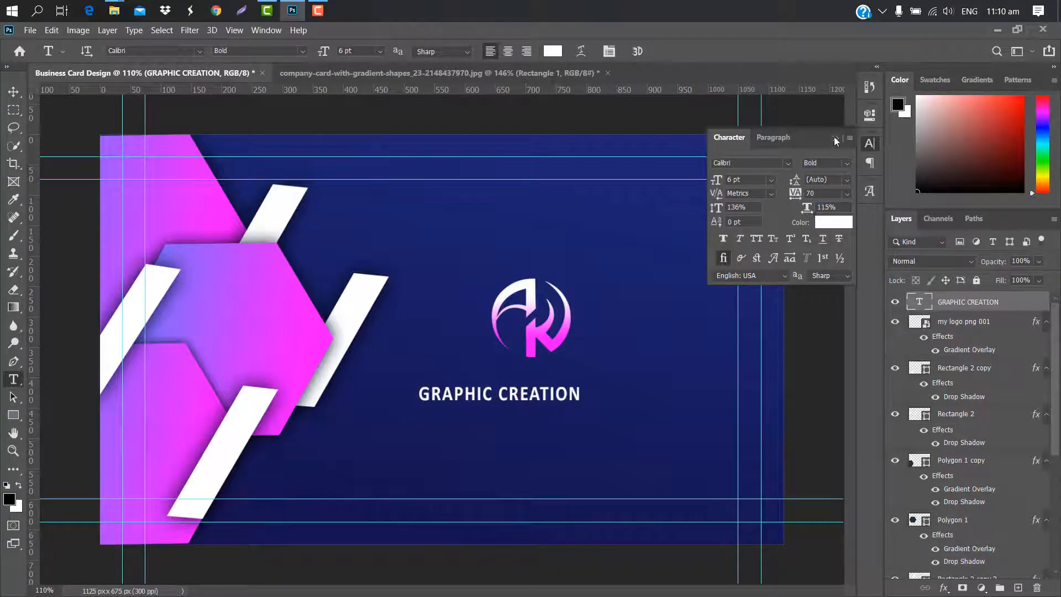
click(835, 139)
key(ctrl+t)
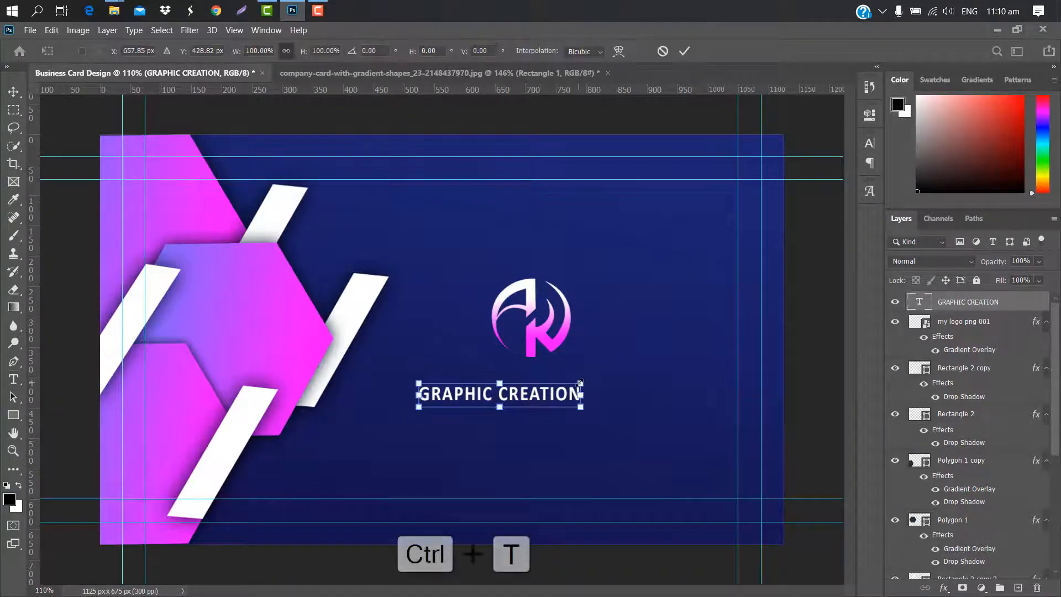
mouse_move(618, 378)
mouse_down()
mouse_move(668, 370)
mouse_move(614, 392)
mouse_up()
click(686, 51)
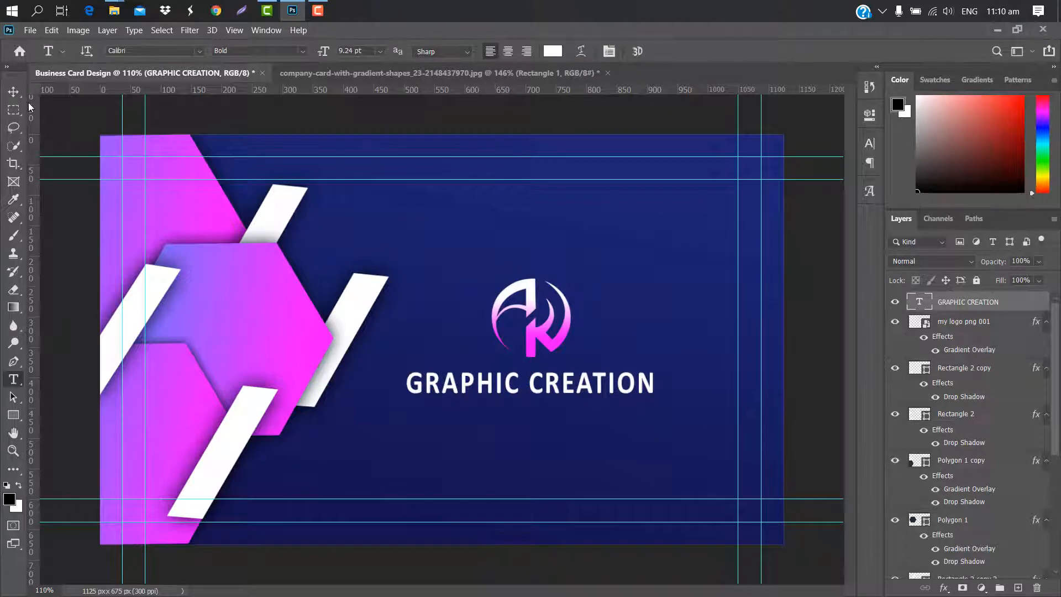
Type the tagline FREE GRAPHIC DESIGN TUTORIAL below the title
click(420, 417)
key(BackSpace)
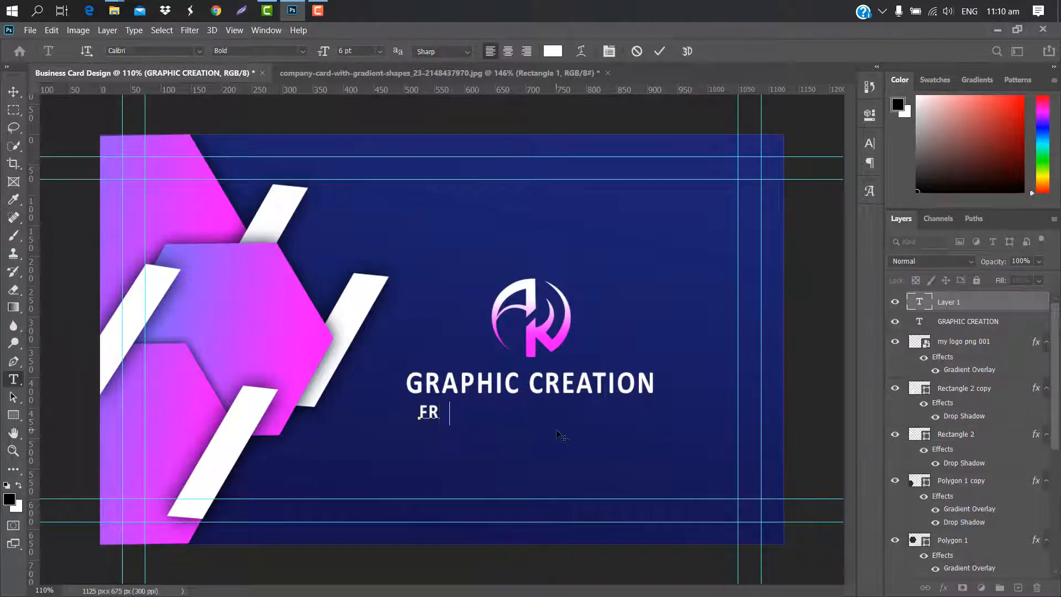
text(FREE GRAP)
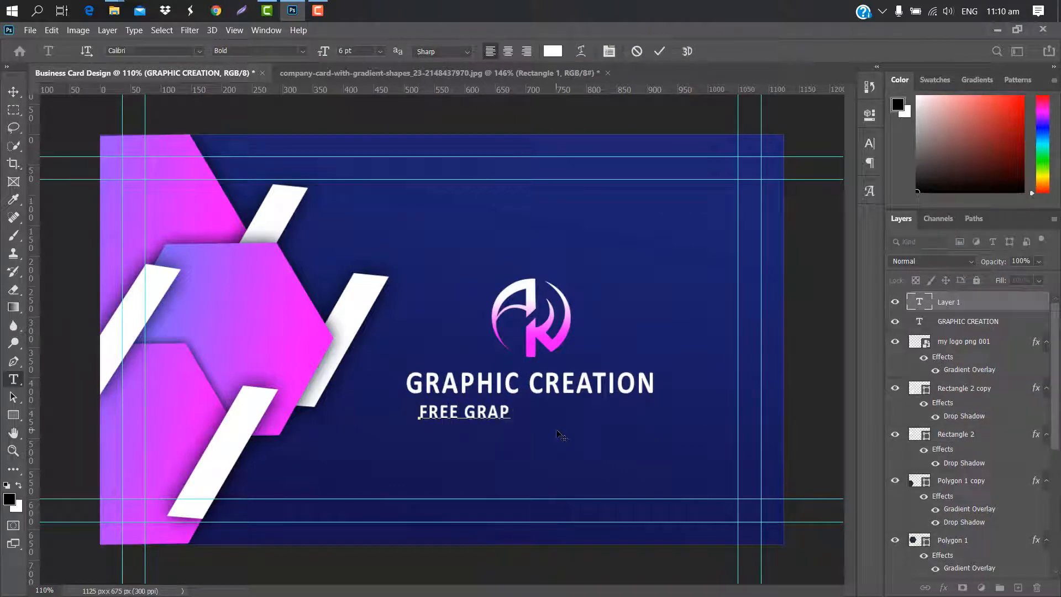
text(HIC )
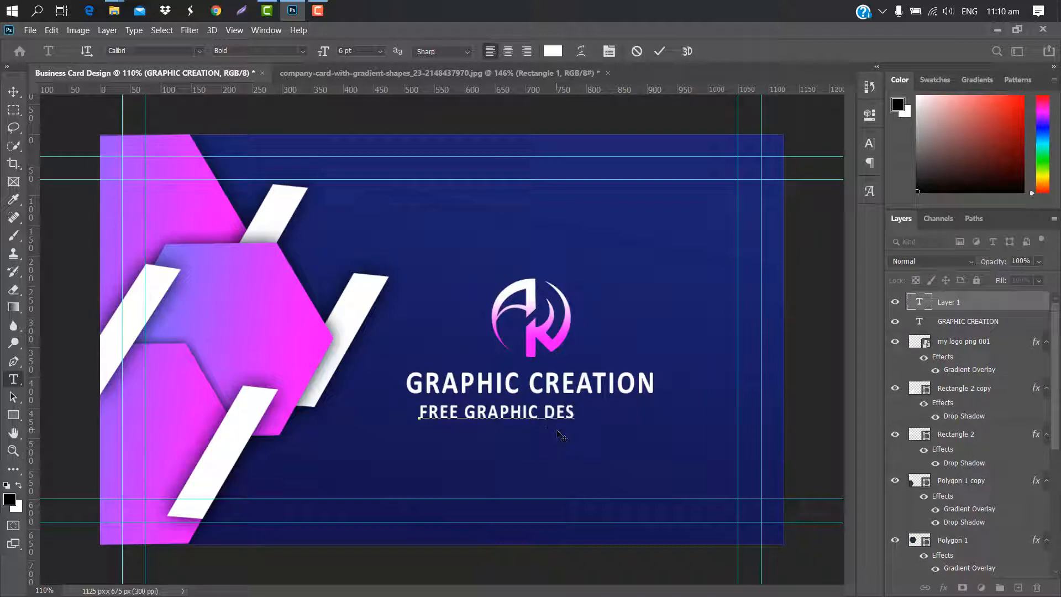
text(DESIGN TU)
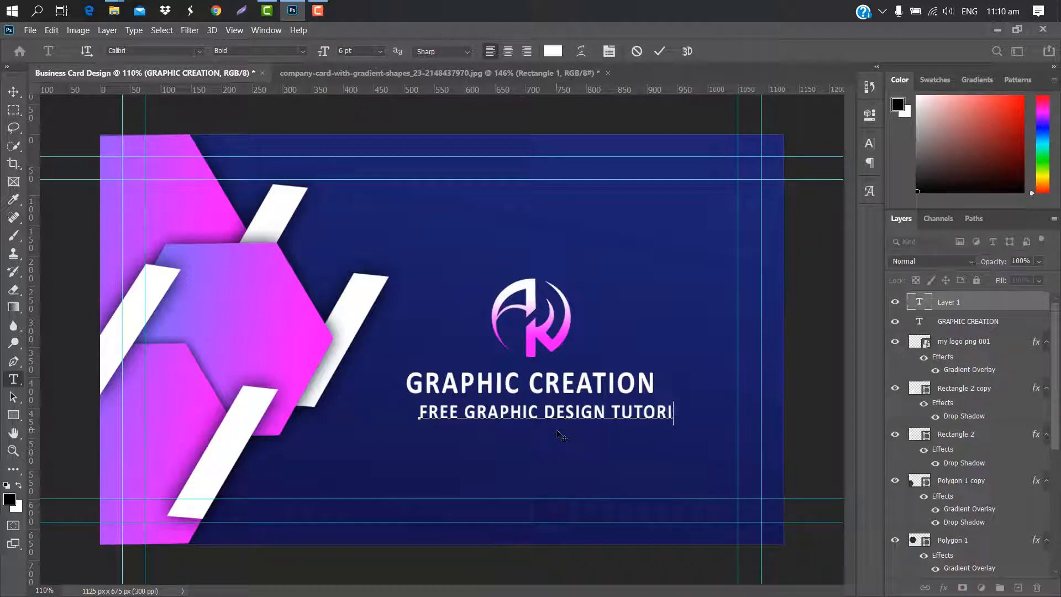
click(666, 49)
Set the tagline to Regular weight, 104% scale and tighter leading
click(869, 143)
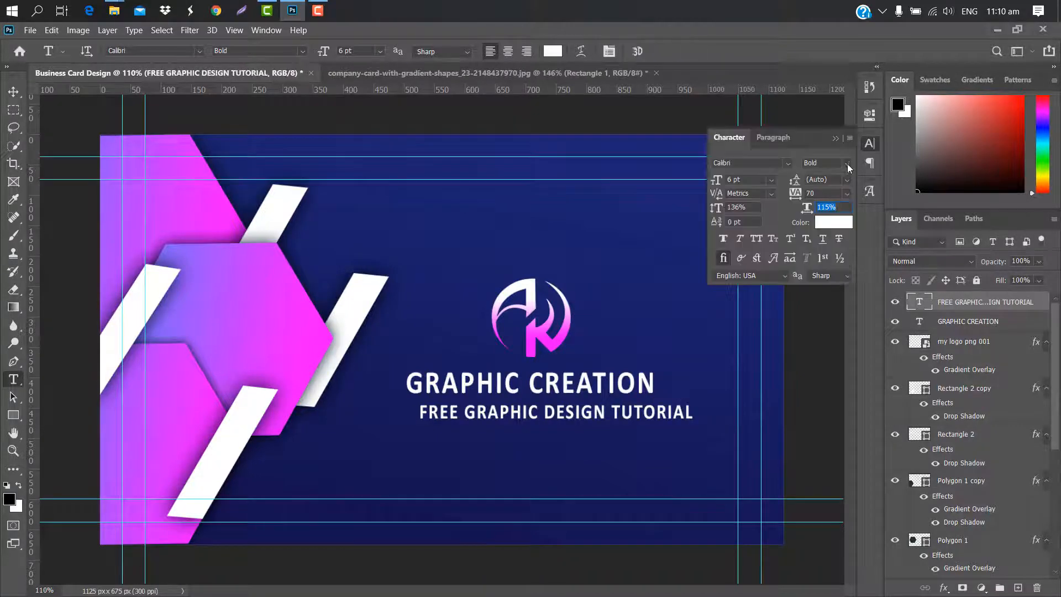
click(847, 164)
click(828, 199)
click(806, 209)
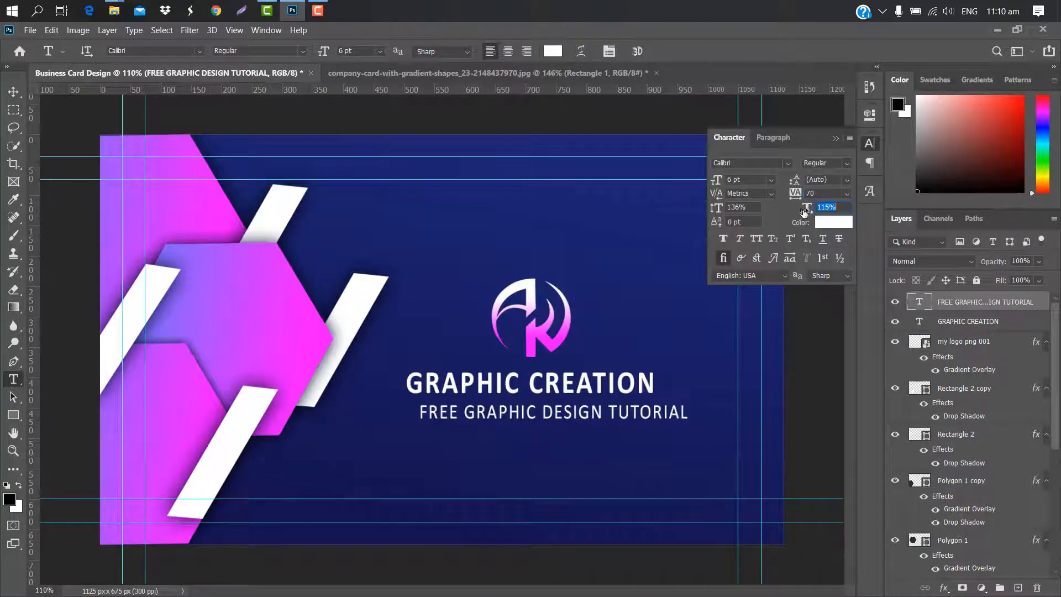
drag(804, 213, 798, 213)
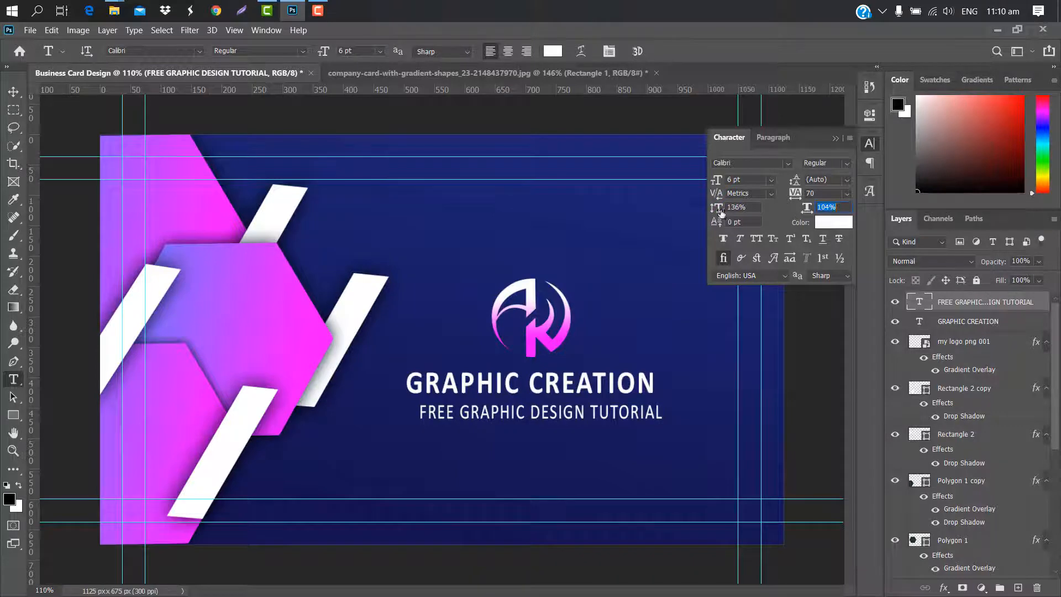
drag(722, 213, 708, 211)
click(836, 139)
Shrink the tagline to about 4.66 pt and align it under GRAPHIC CREATION
key(ctrl+t)
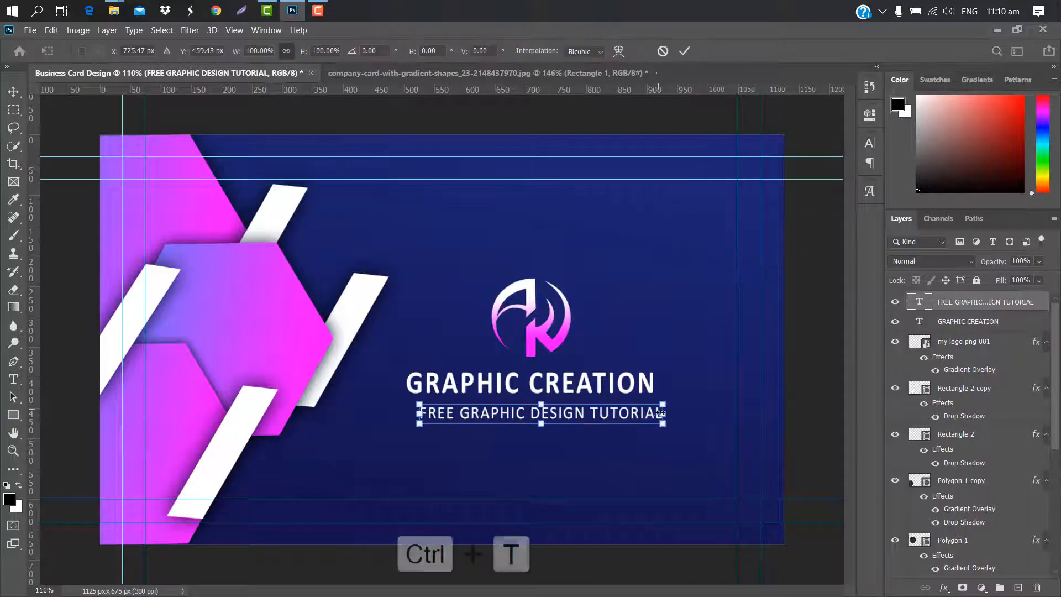
drag(663, 412, 630, 412)
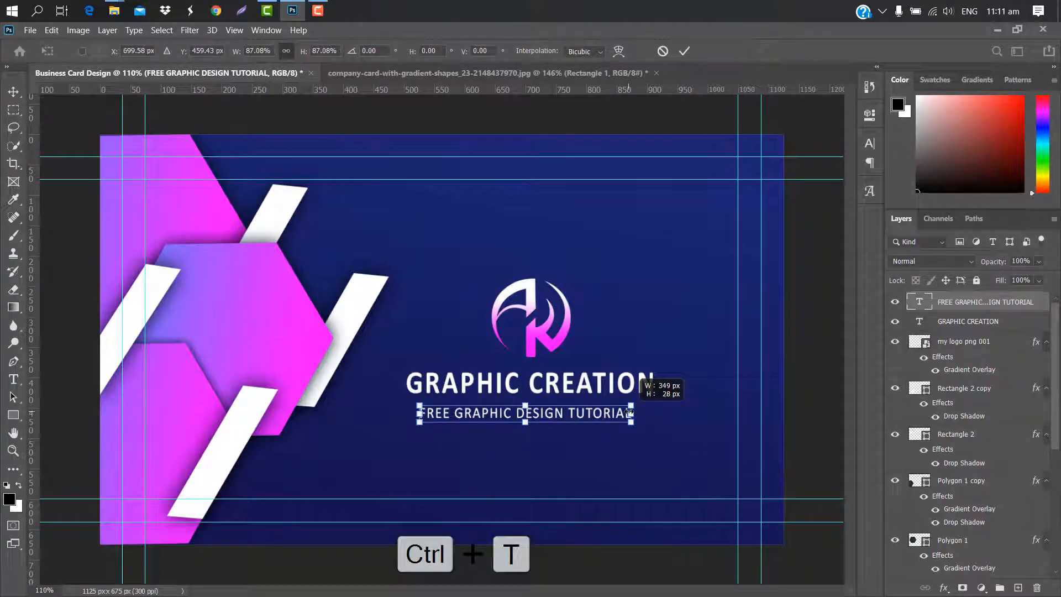
drag(420, 414, 442, 413)
drag(609, 408, 604, 402)
click(684, 51)
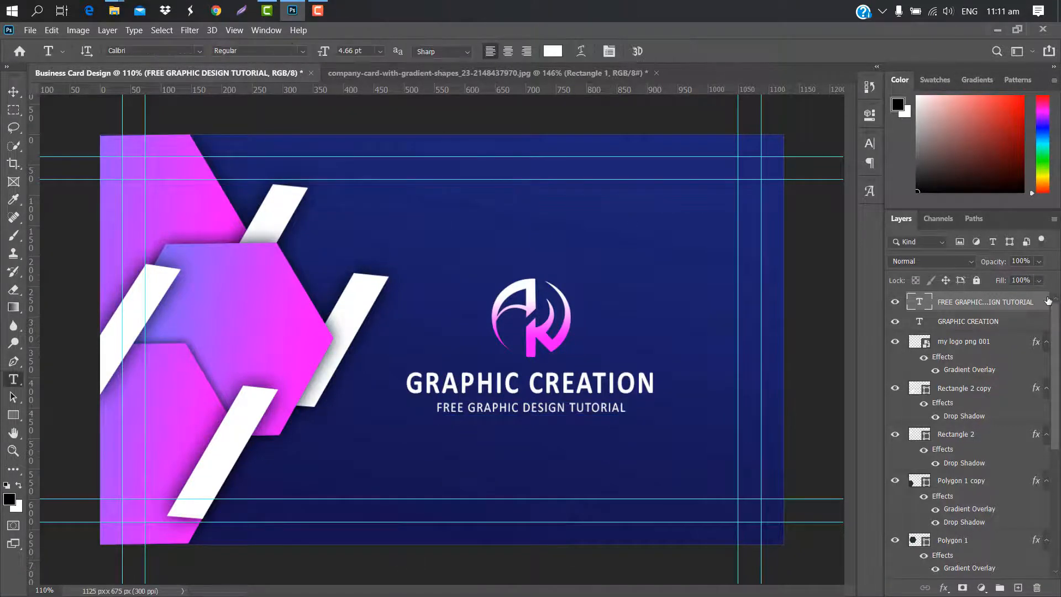
Give the tagline a magenta (#f50eff) Color Overlay sampled from the hexagon
double_click(1027, 302)
click(604, 225)
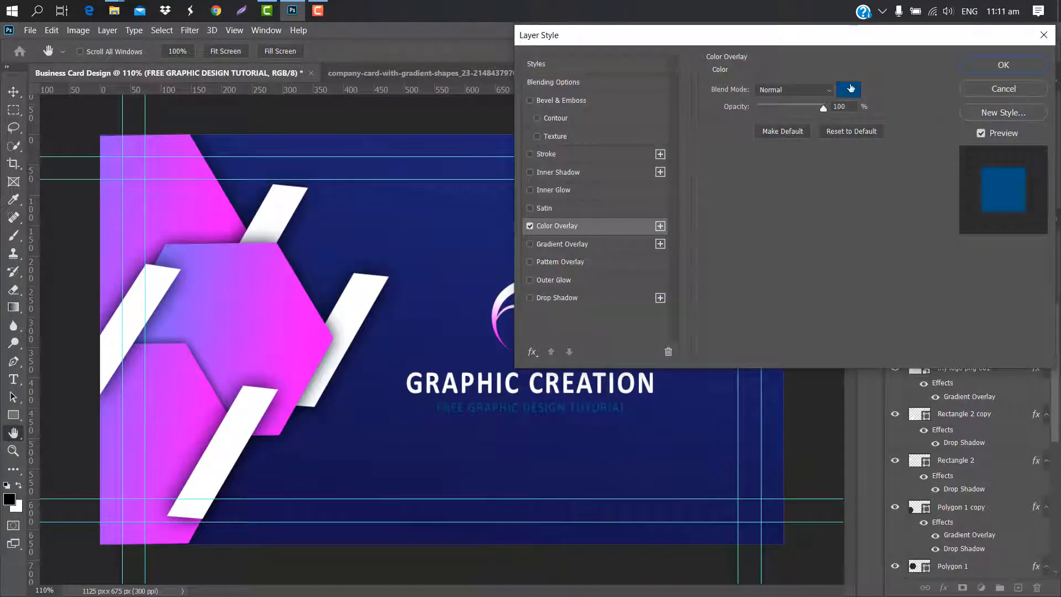
click(850, 89)
click(317, 335)
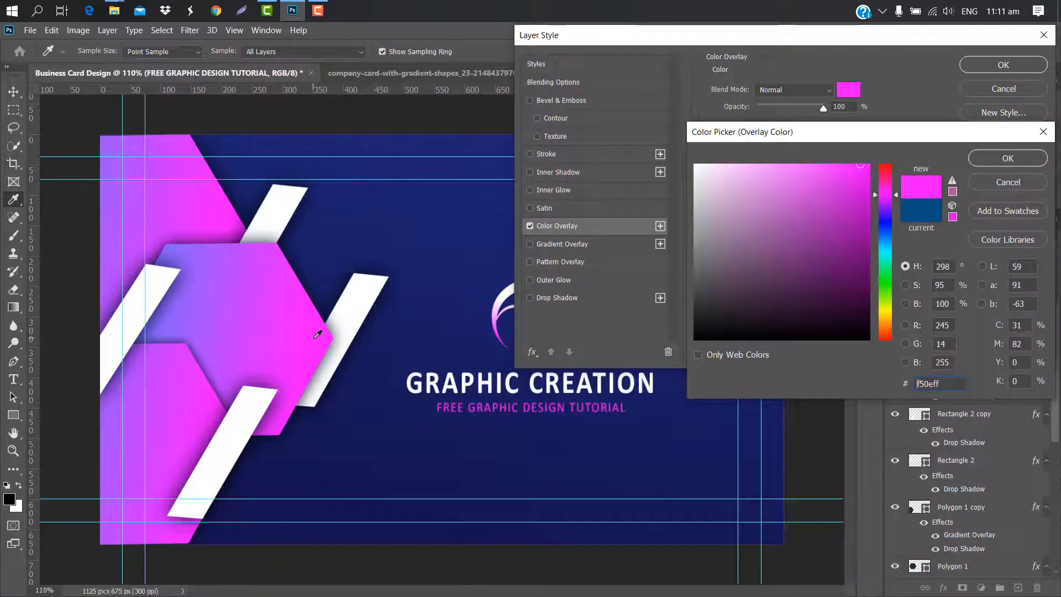
click(999, 158)
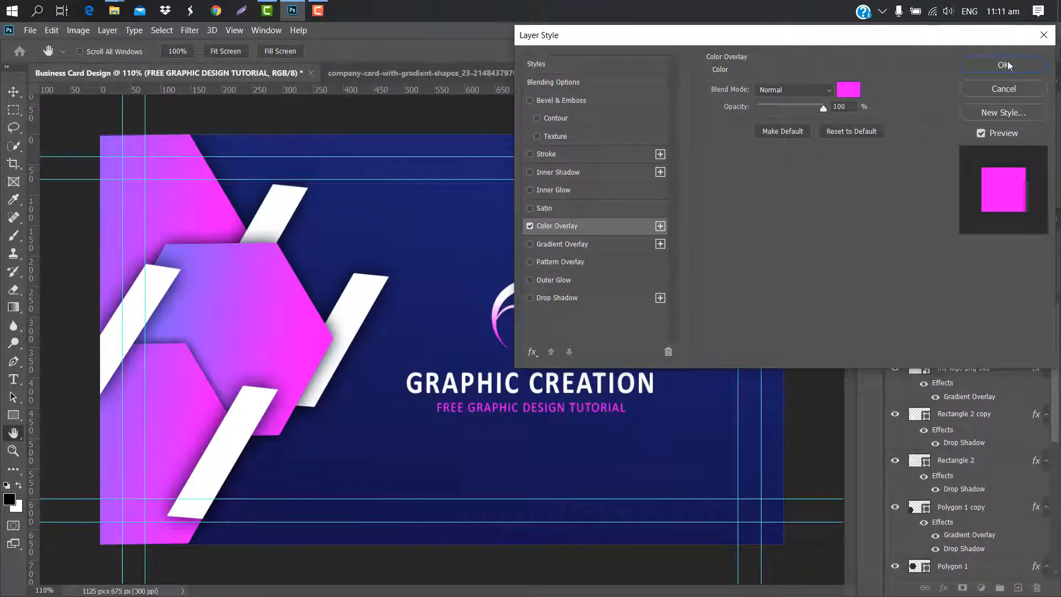
click(1002, 65)
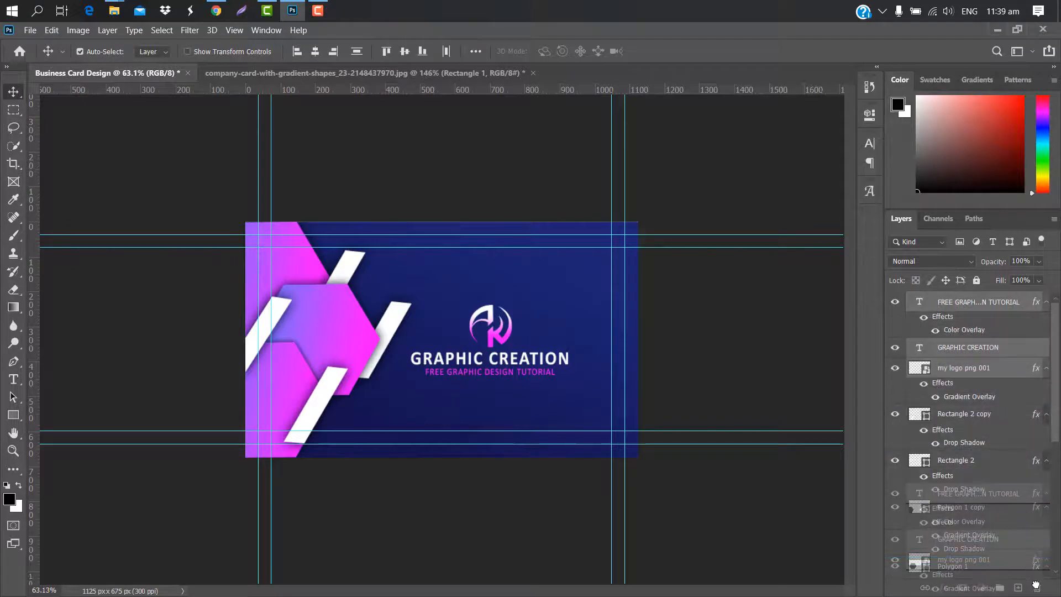
Delete the logo and text layers and select the five gradient shape layers
key(Delete)
ctrl+click(1009, 307)
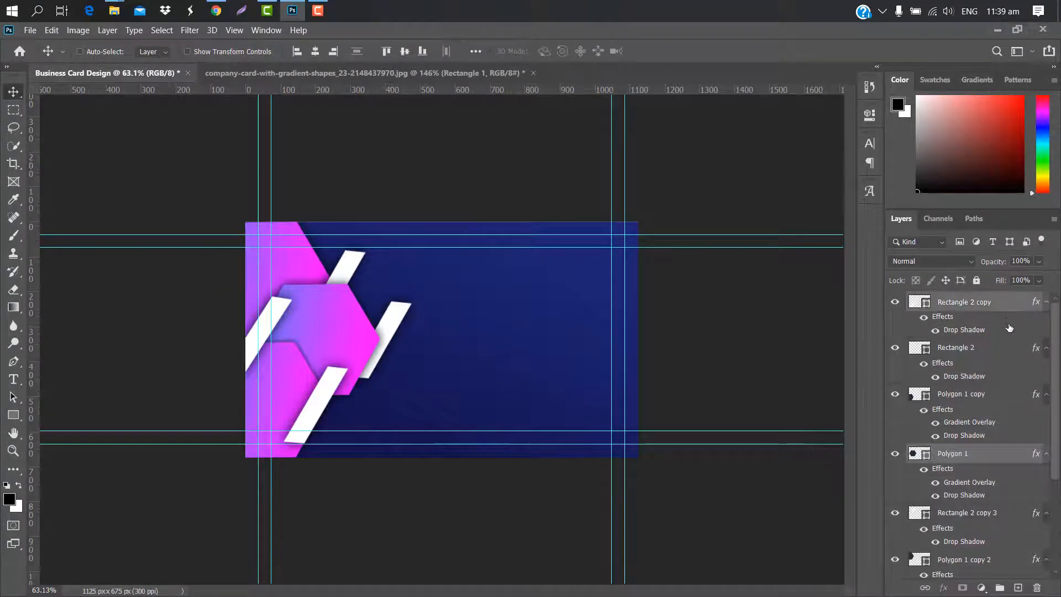
ctrl+click(1000, 349)
ctrl+click(1009, 393)
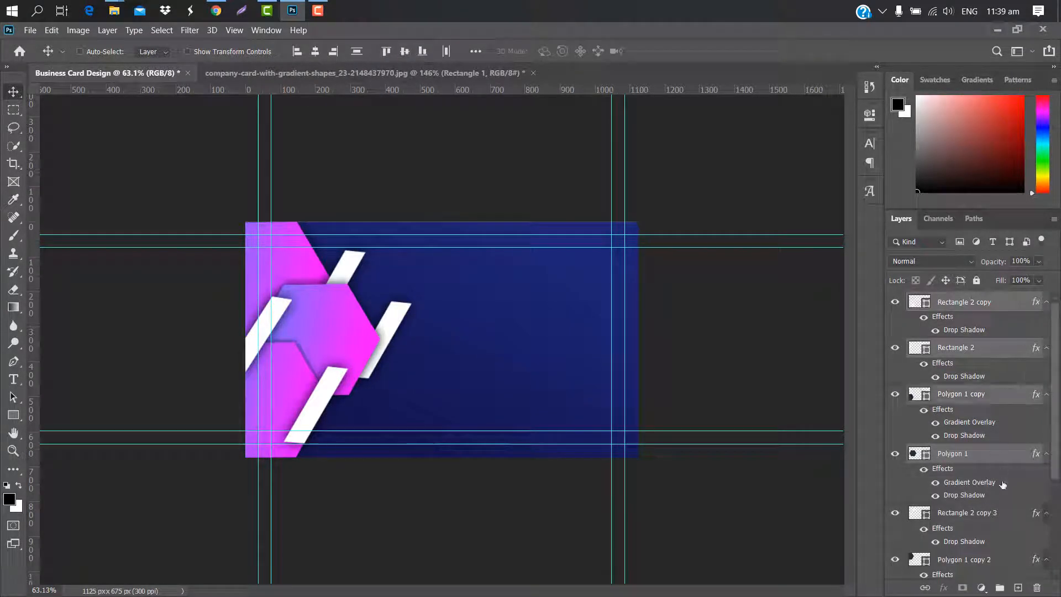
ctrl+click(1006, 511)
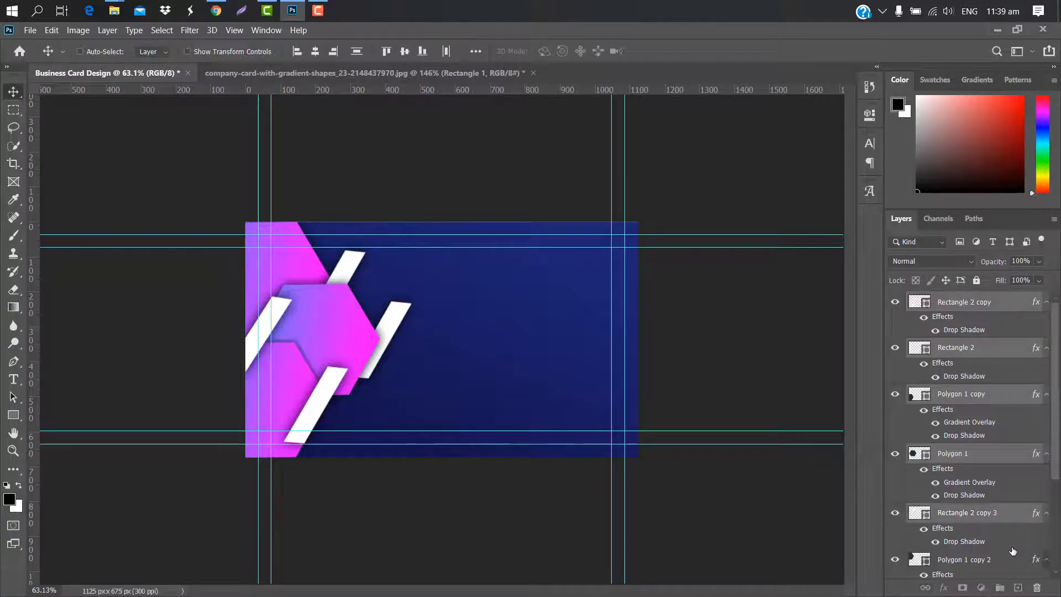
scroll(1011, 547, down, 3)
ctrl+click(1019, 500)
Flip the selected shapes horizontally and move them against the card's right edge
key(ctrl+t)
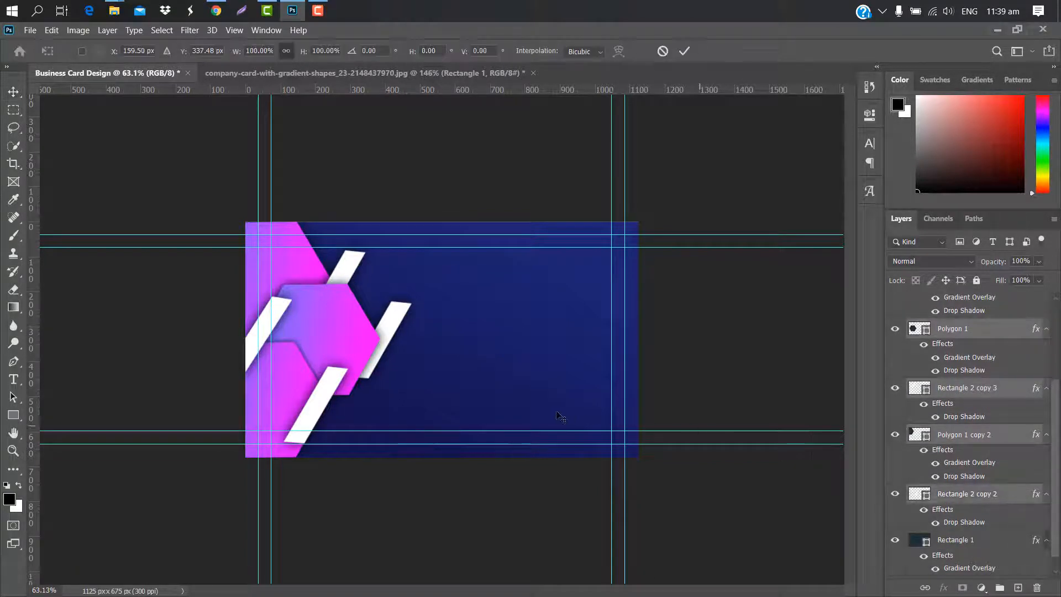
right_click(337, 337)
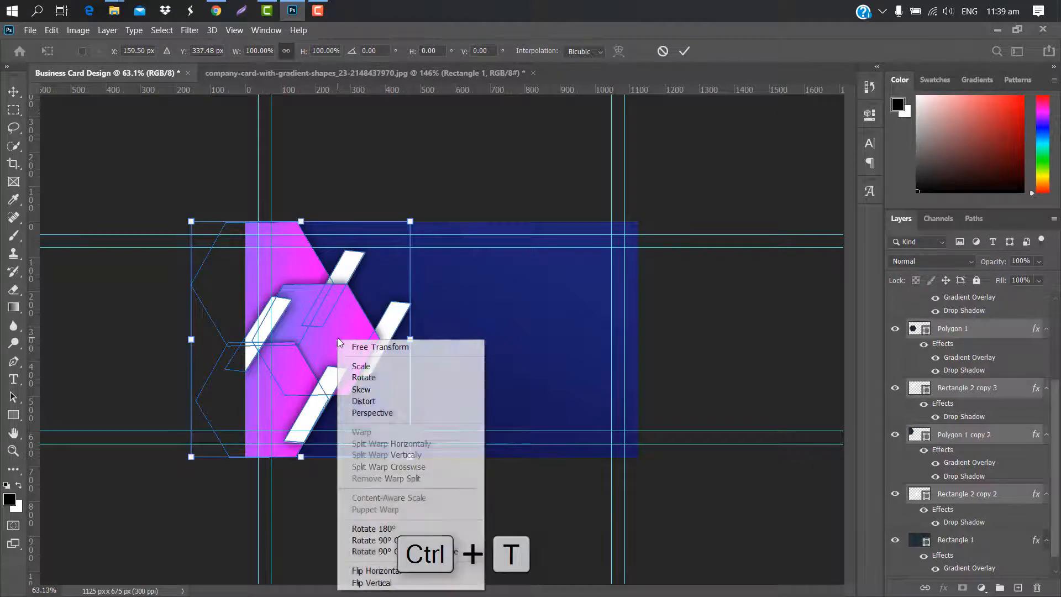
click(401, 571)
drag(356, 399, 638, 392)
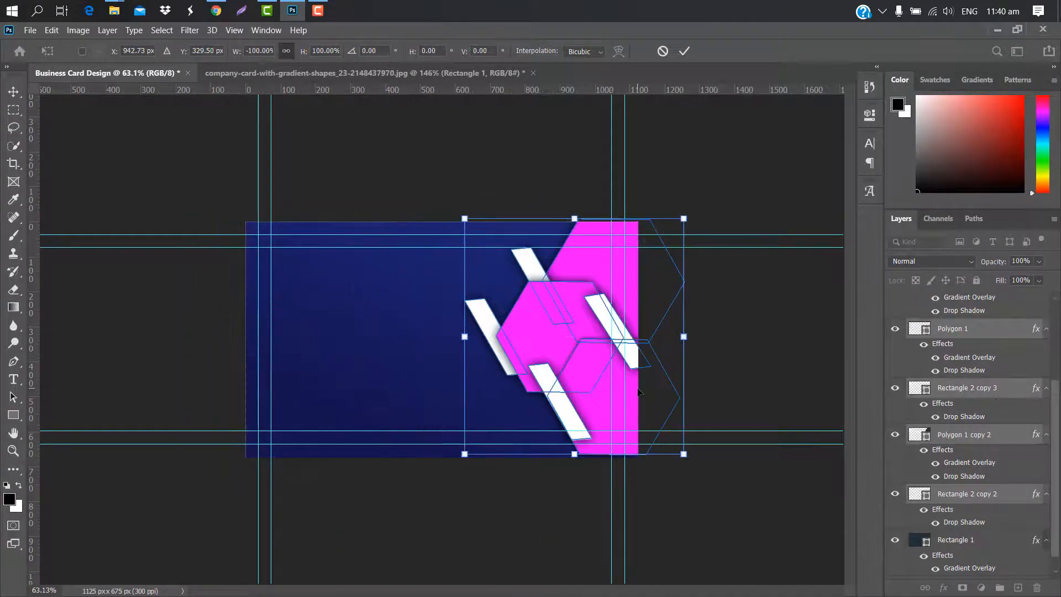
click(683, 53)
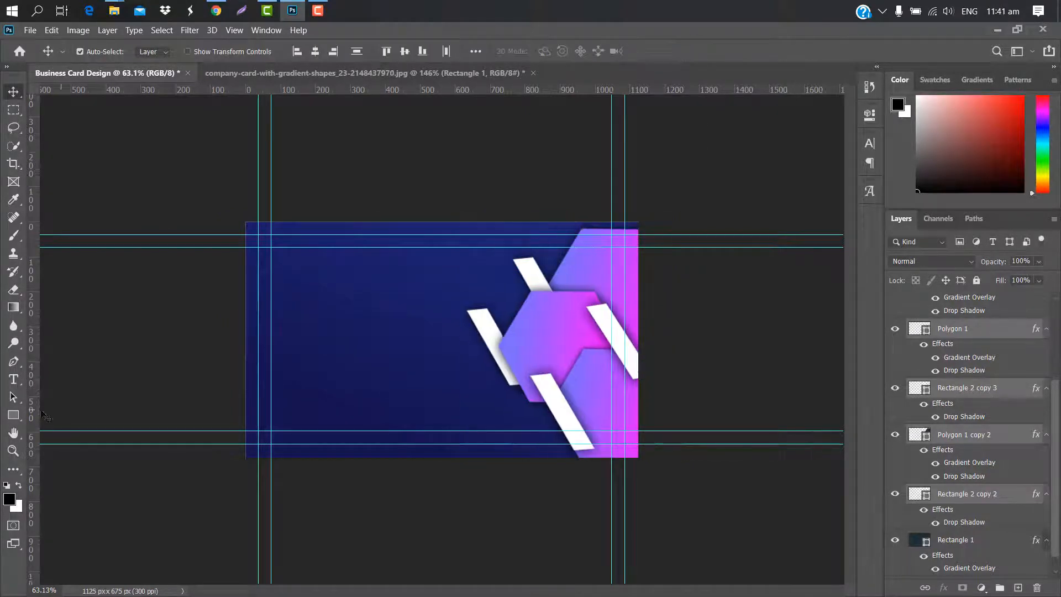
Add an enlarged YOUR NAME heading near the card's top left
click(14, 379)
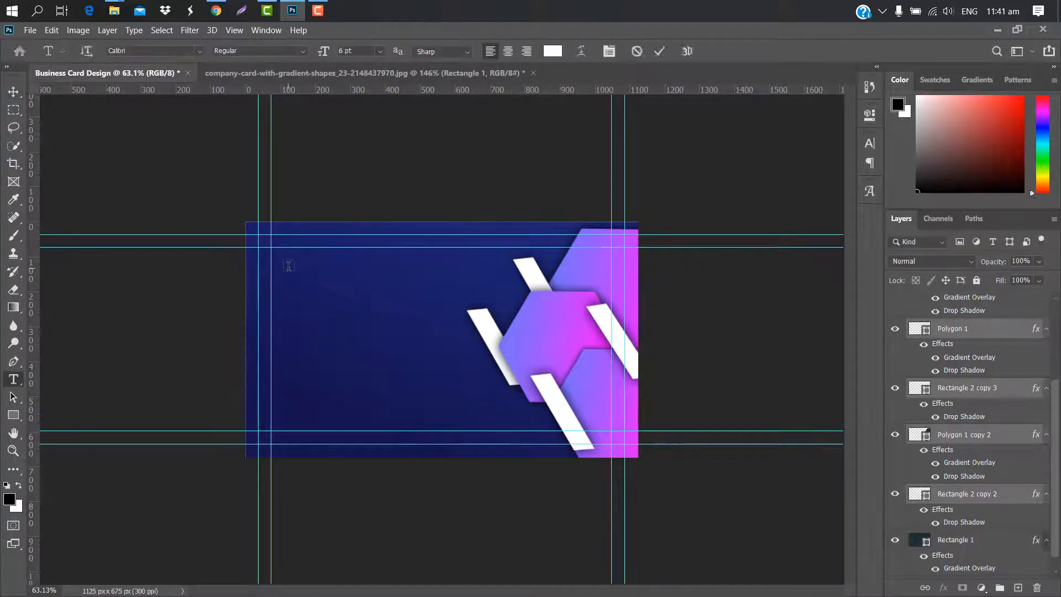
click(288, 266)
text(YOUR NAME)
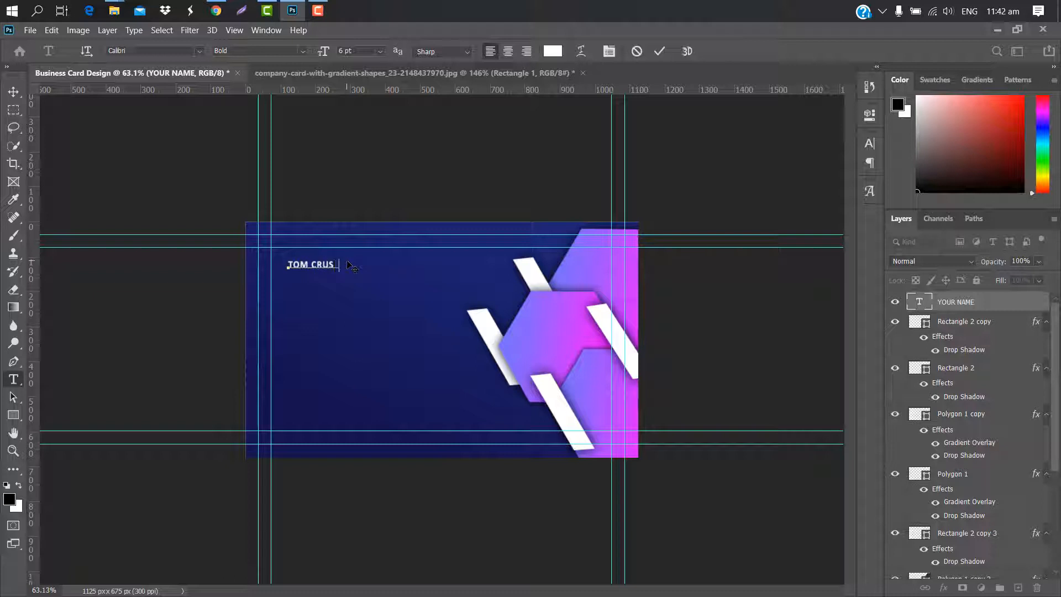
click(661, 51)
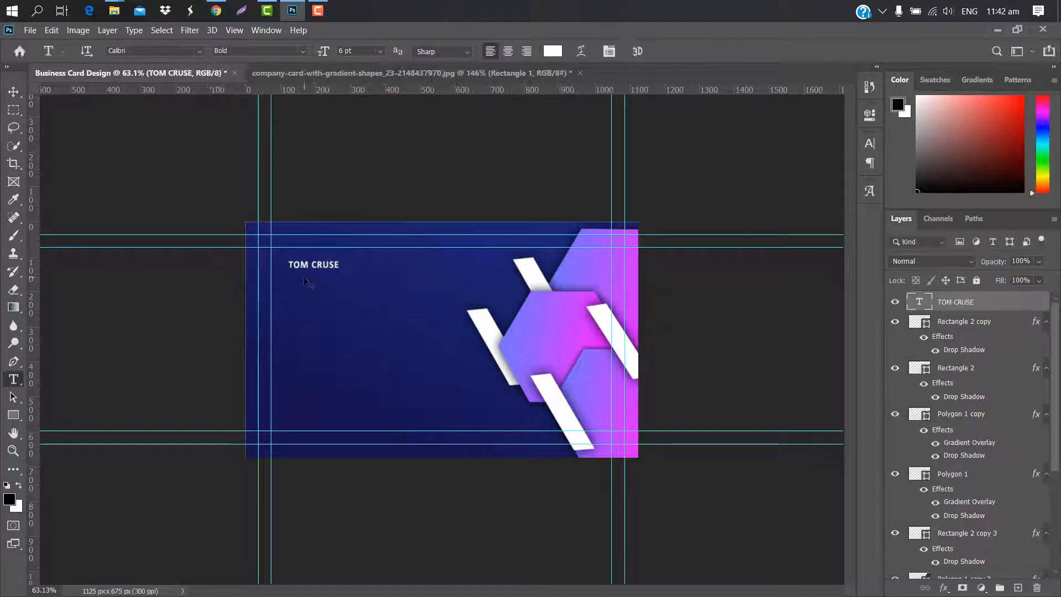
key(ctrl+t)
drag(341, 264, 366, 272)
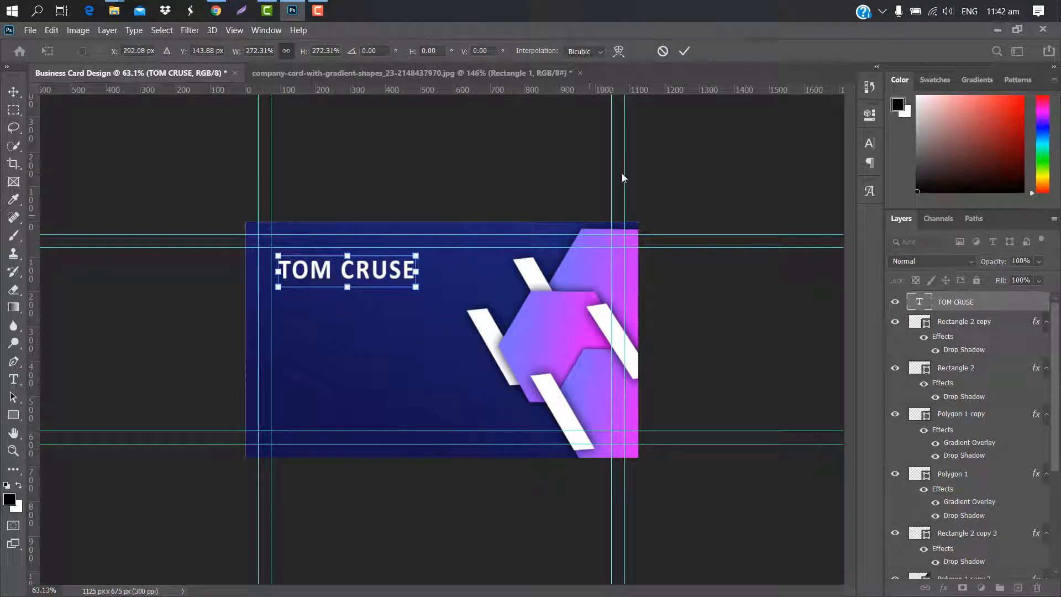
click(685, 51)
Type CEO on a new line under the name
key(t)
click(286, 292)
key(BackSpace)
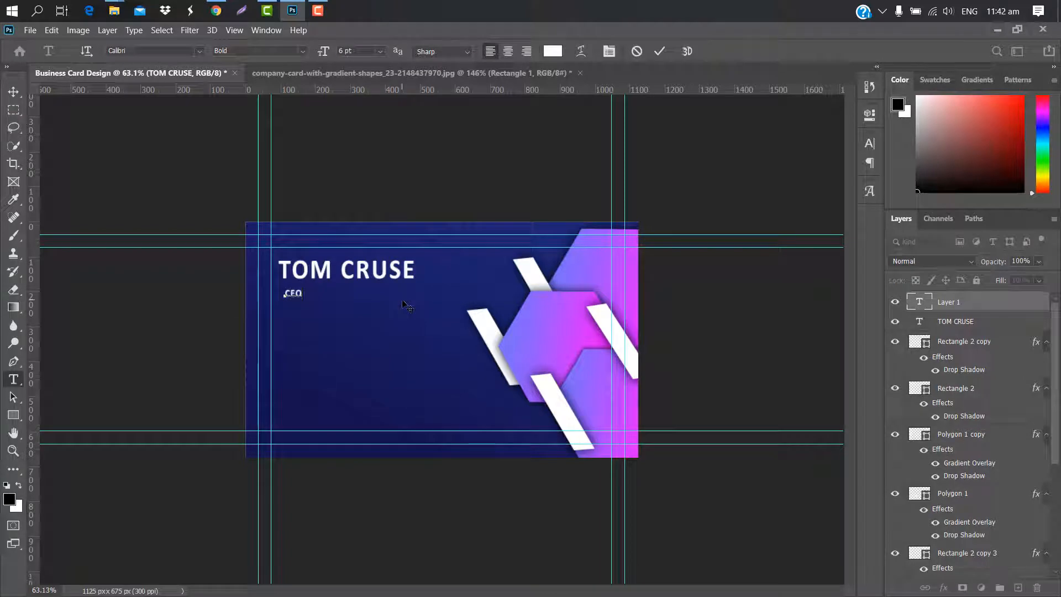
text(CEO)
click(660, 50)
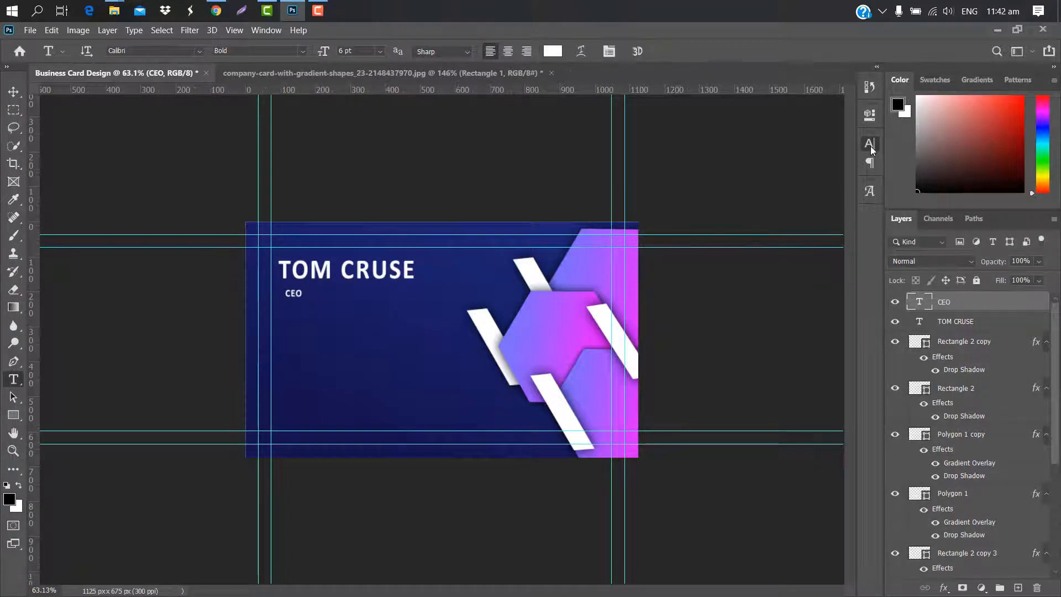
Colour the CEO text magenta (#dc00ff)
click(869, 143)
click(833, 222)
click(558, 331)
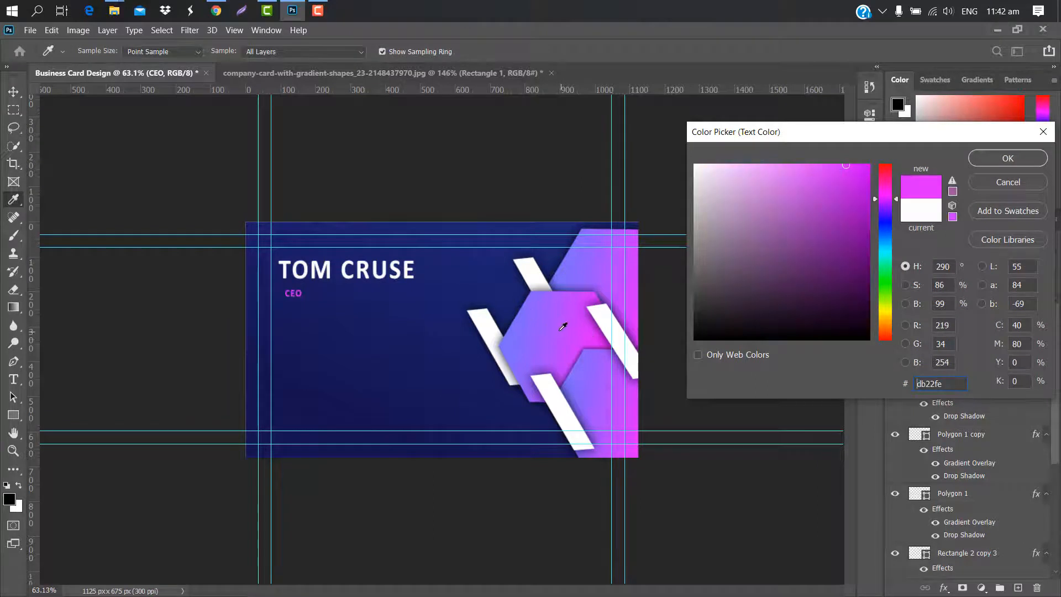
click(563, 326)
click(639, 454)
drag(859, 178, 871, 162)
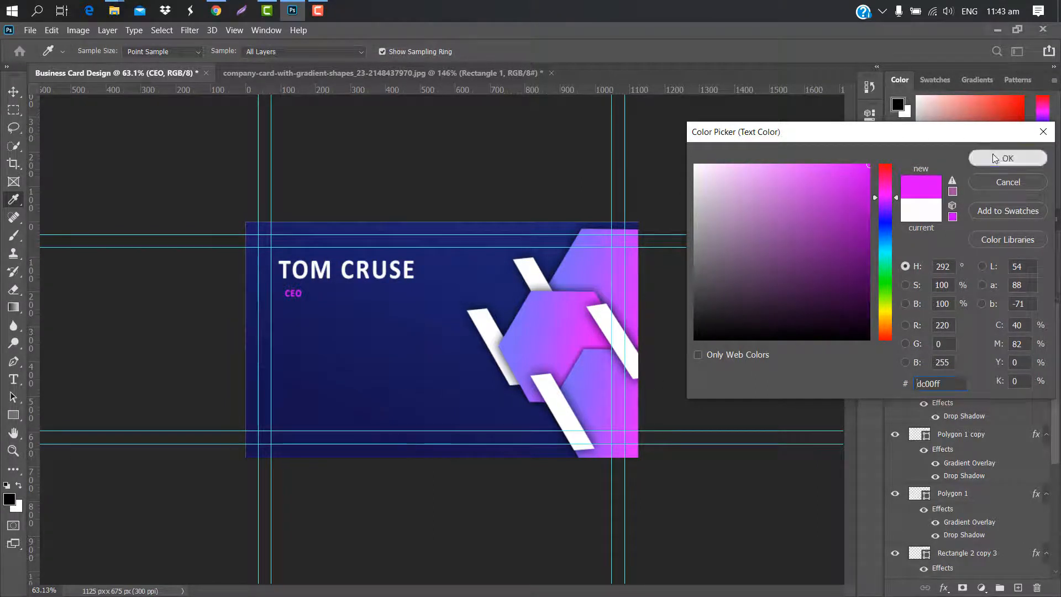
click(994, 159)
click(837, 141)
Enlarge CEO to about 13.94 pt and position it beneath the name
key(ctrl+t)
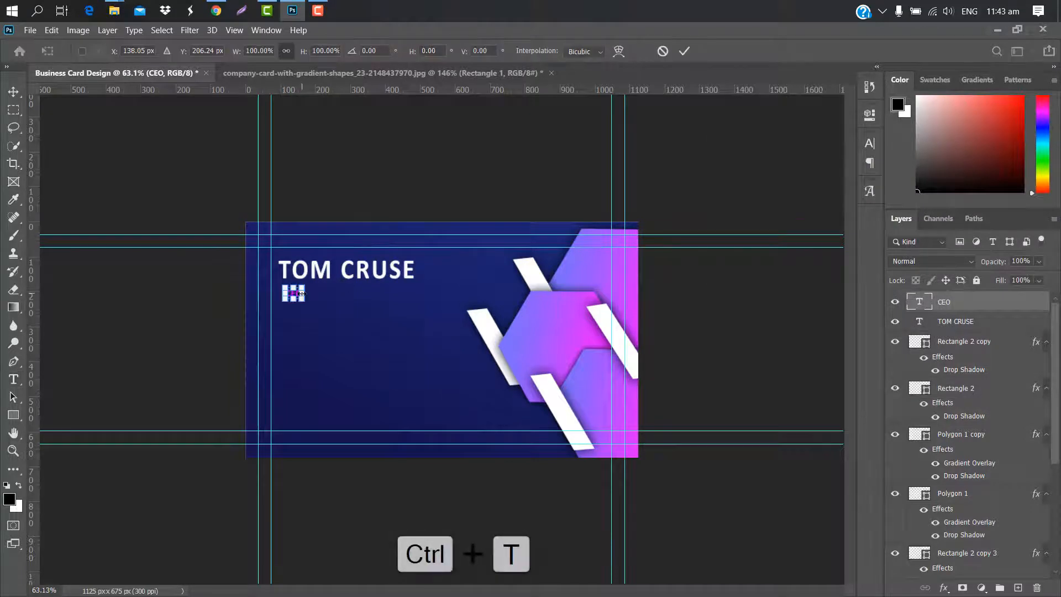
mouse_move(302, 293)
mouse_down()
mouse_move(325, 294)
mouse_move(300, 293)
mouse_up()
key(ctrl+0)
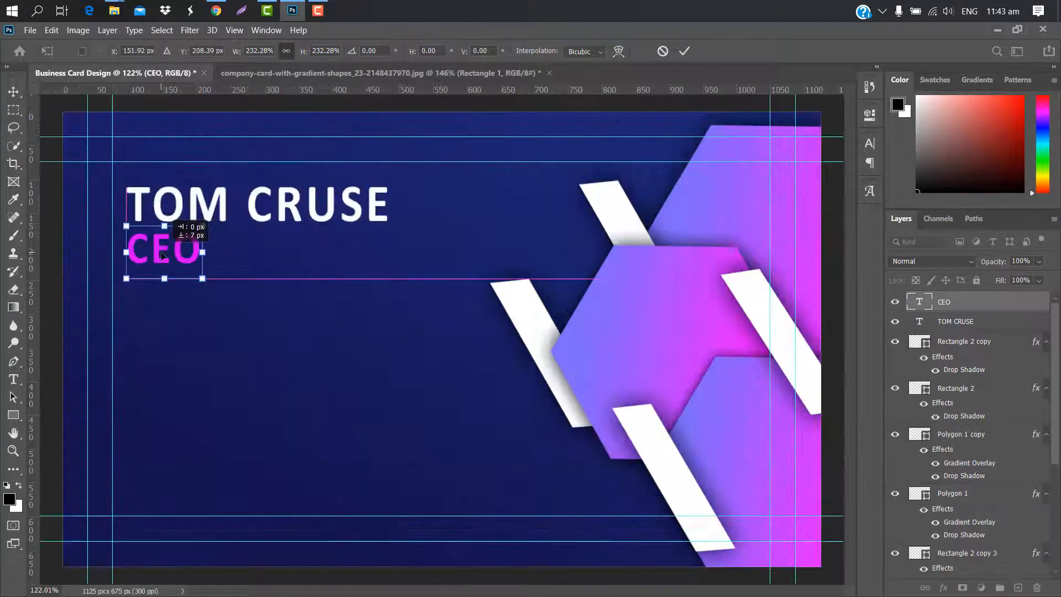
click(684, 51)
click(13, 415)
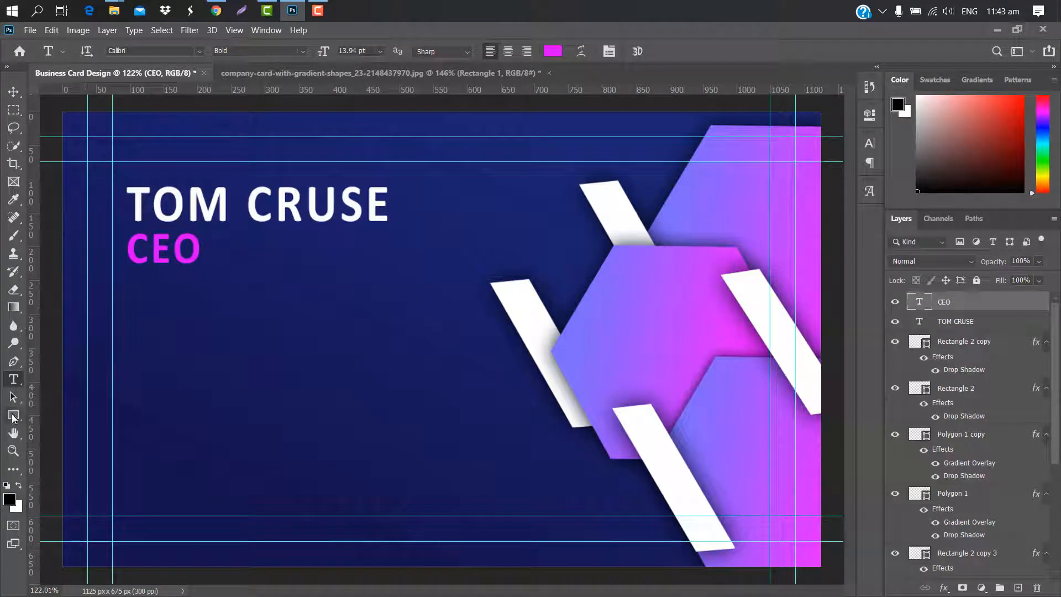
Draw a thin 260 × 10 px bar beside CEO with a white ffffff Color Overlay
drag(211, 249, 386, 256)
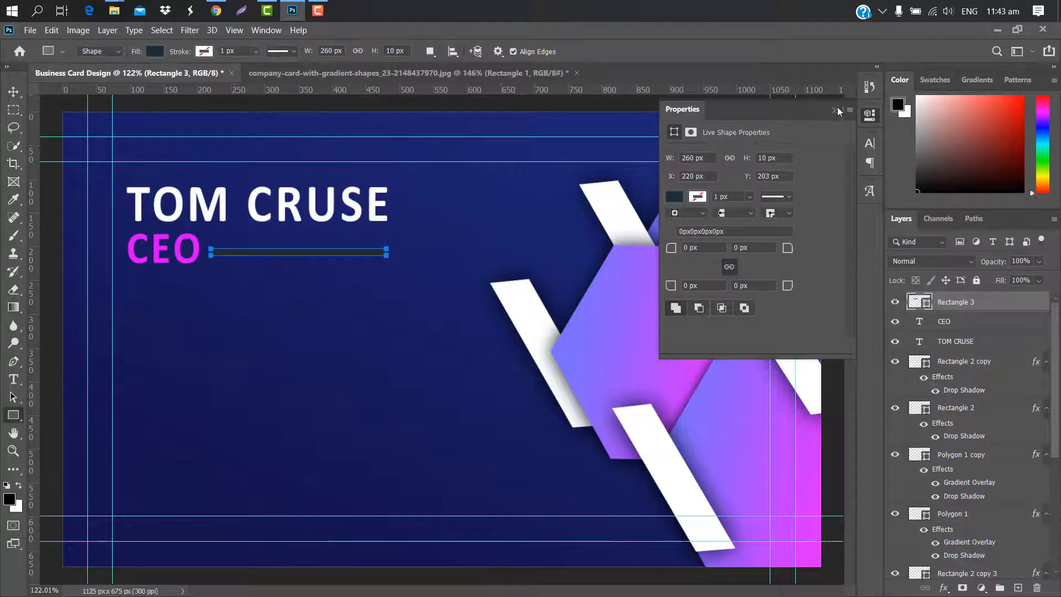
click(835, 110)
double_click(993, 303)
click(620, 226)
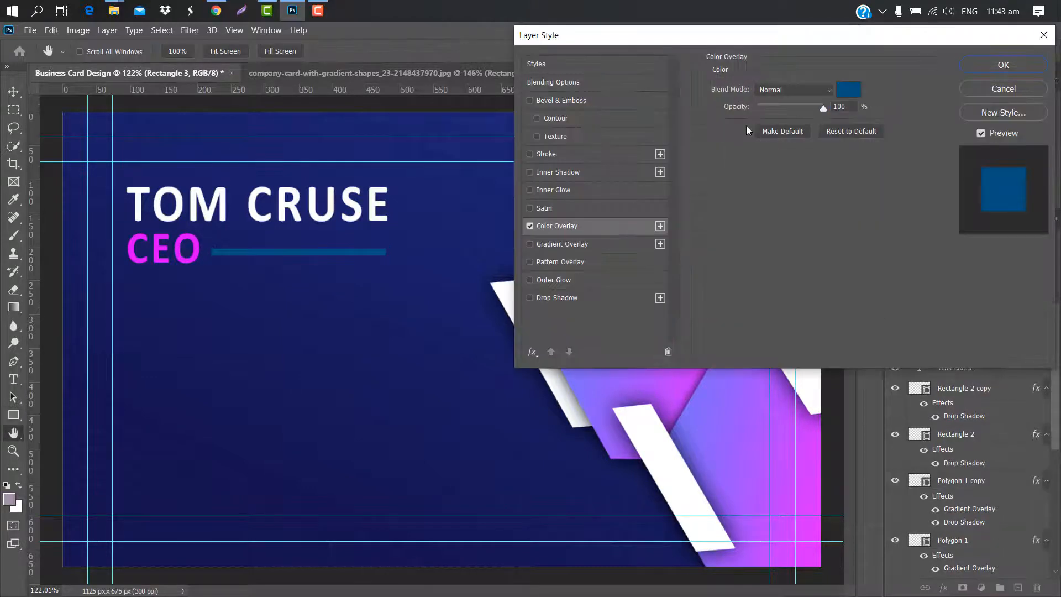
click(844, 94)
drag(801, 122, 799, 122)
text(ffffff)
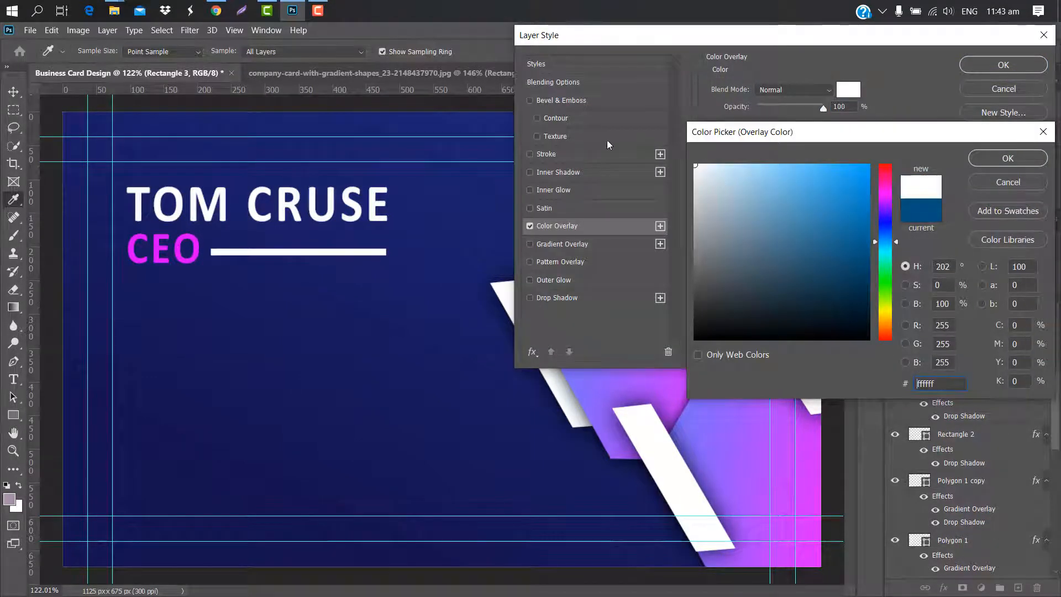
click(1030, 159)
click(1007, 65)
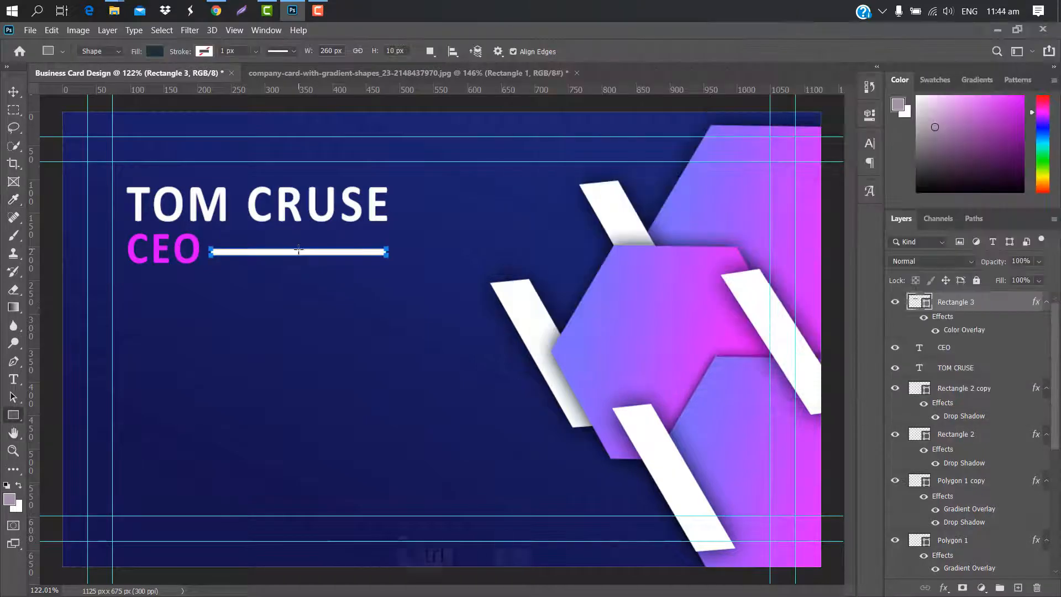
Align the white bar with CEO and draw a 75 × 20 px rectangle below it
key(ctrl+t)
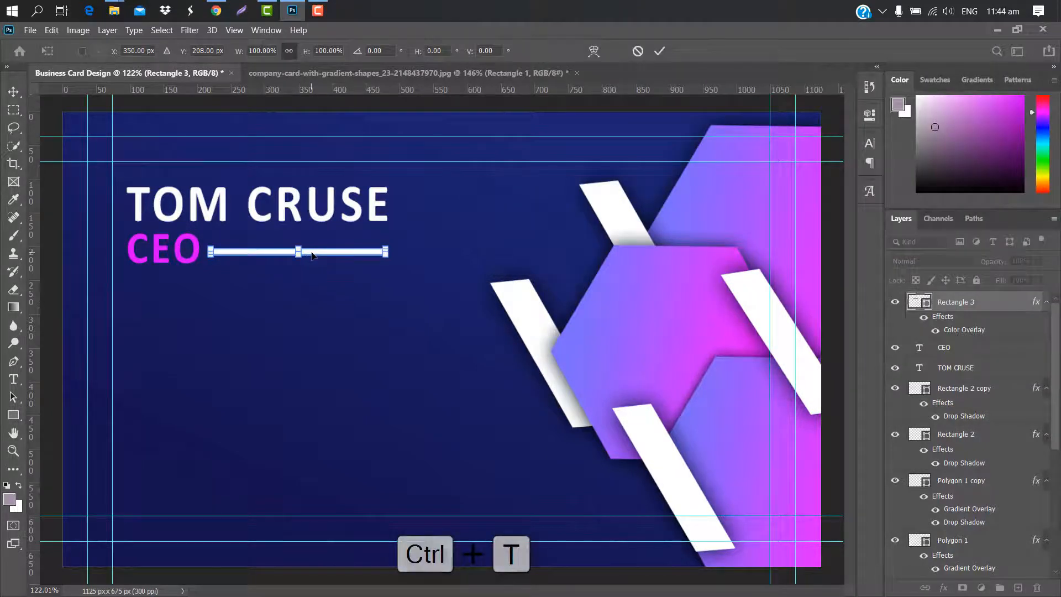
drag(311, 252, 313, 251)
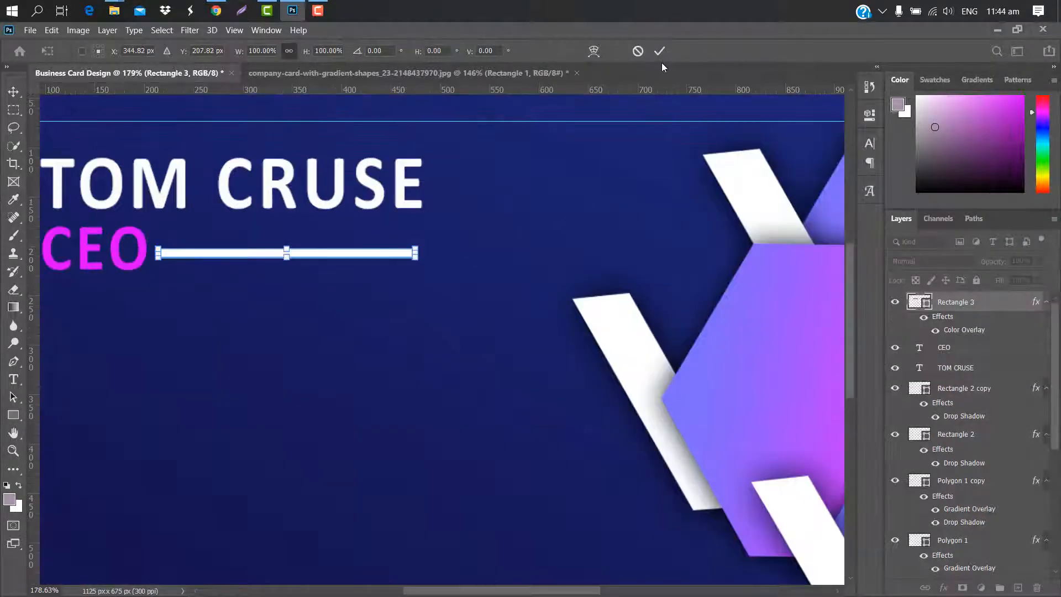
click(659, 51)
key(u)
mouse_move(214, 285)
mouse_down()
mouse_move(230, 304)
mouse_move(288, 305)
mouse_up()
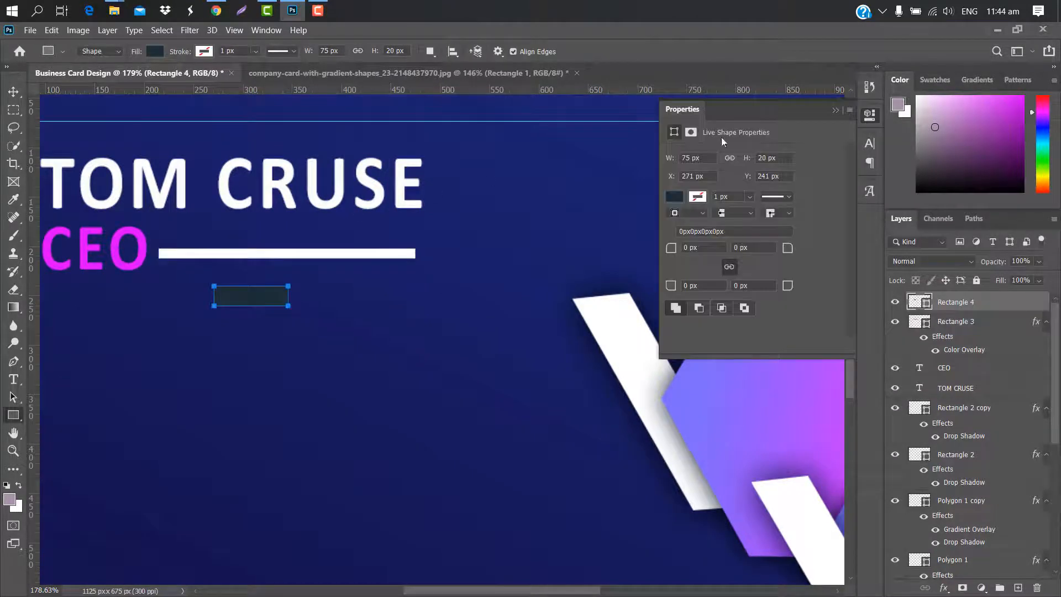
Give Rectangle 4 a magenta dc00ff Color Overlay
click(835, 110)
double_click(995, 302)
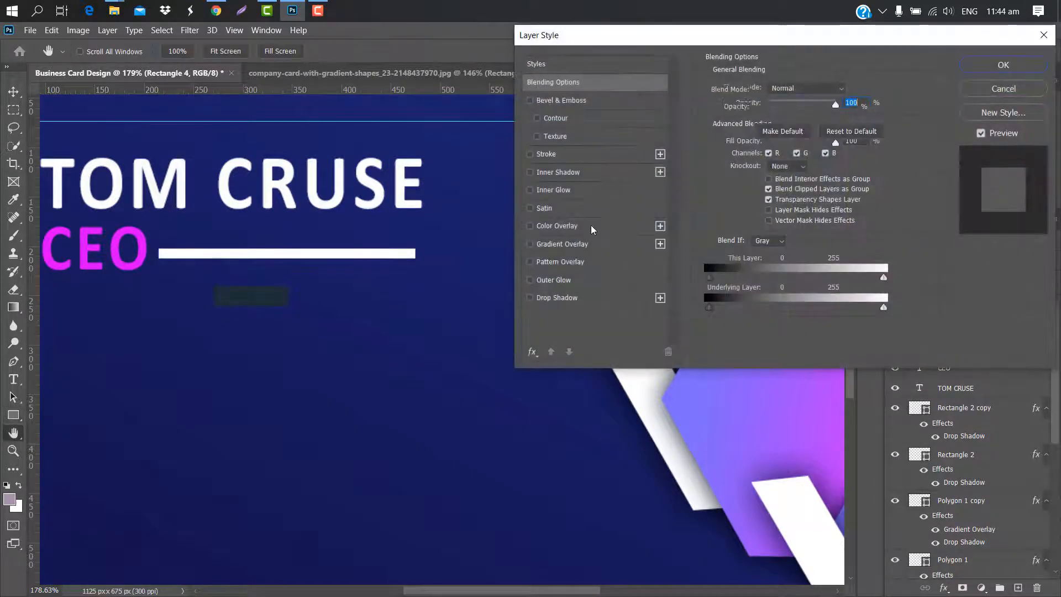
click(557, 225)
click(848, 90)
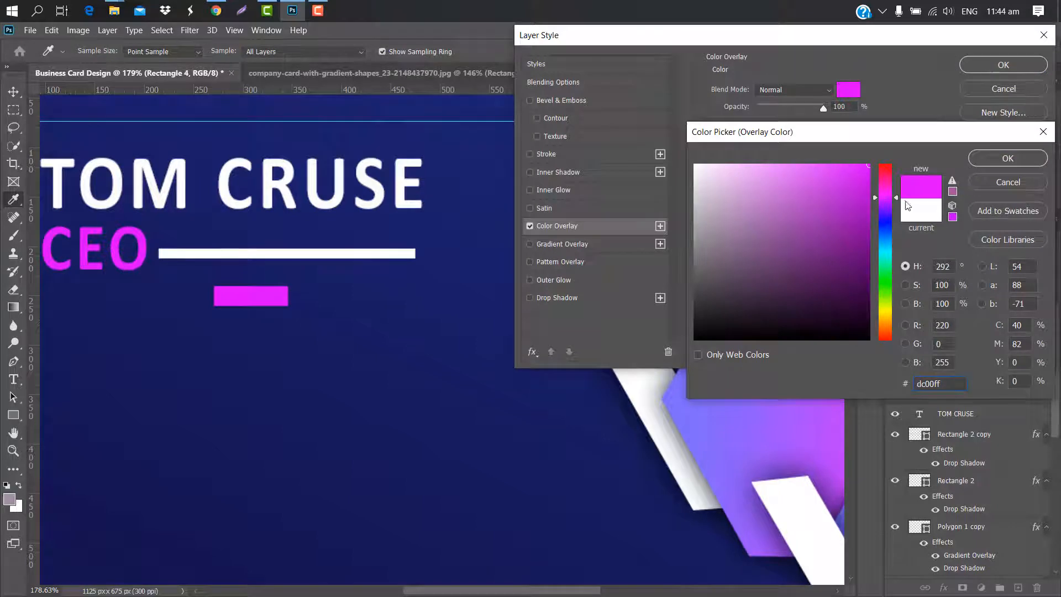
click(990, 156)
click(1001, 65)
Move the magenta rectangle onto the white bar's right end and zoom out
key(ctrl+t)
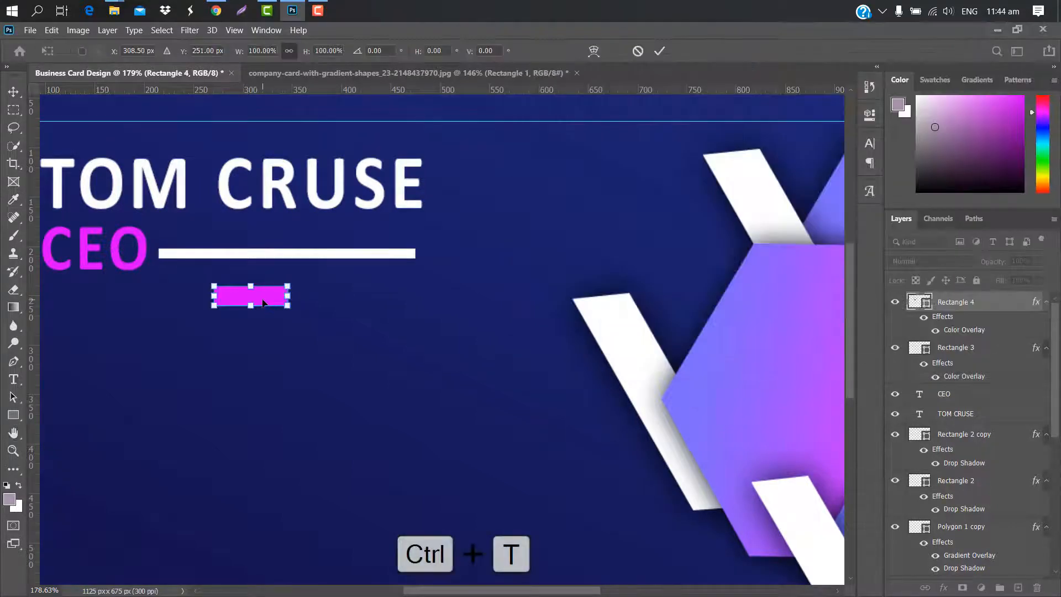
drag(263, 302, 399, 259)
scroll(405, 254, up, 8)
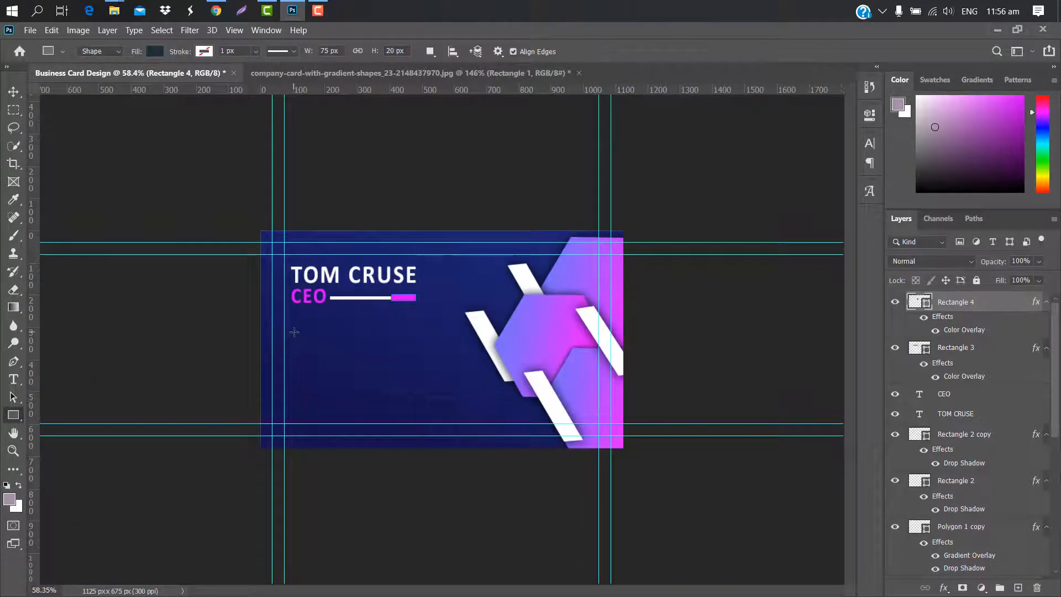
Draw a 514 × 89 px rectangle below the title with 44.5 px rounded corners
mouse_move(291, 334)
mouse_down()
mouse_move(355, 378)
mouse_move(458, 363)
mouse_up()
drag(672, 253, 674, 220)
click(837, 111)
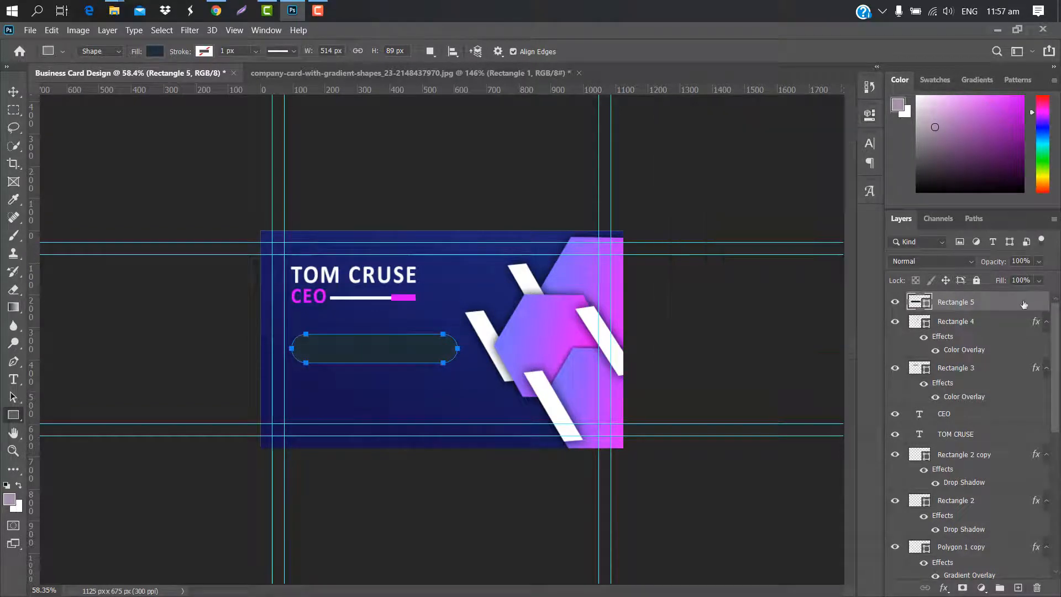
Fill the pill bar with an 8067f7 to dd21fe Gradient Overlay at 126% scale
double_click(1022, 303)
click(617, 245)
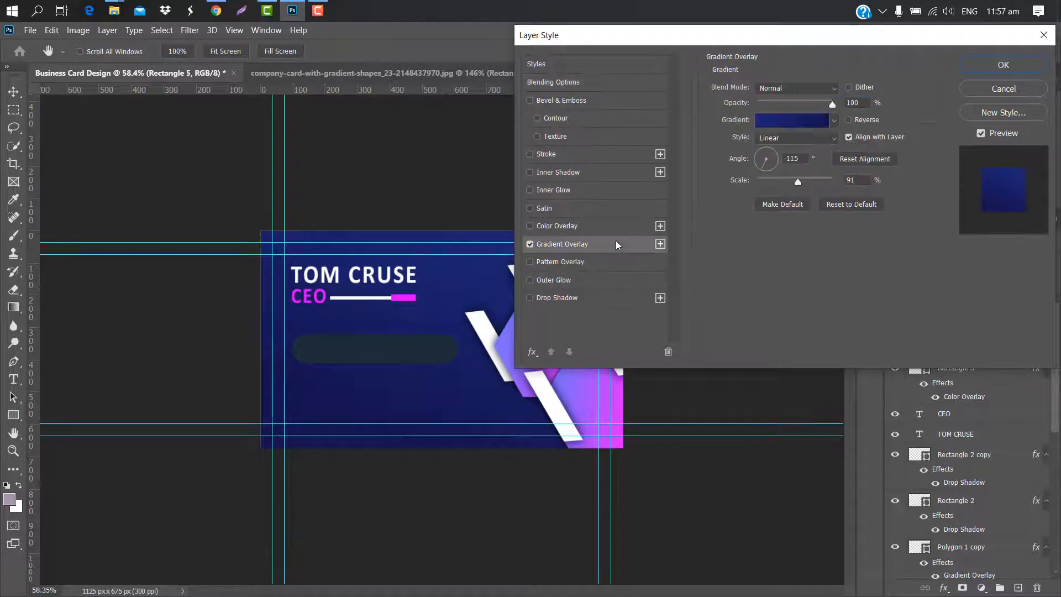
click(804, 124)
double_click(702, 346)
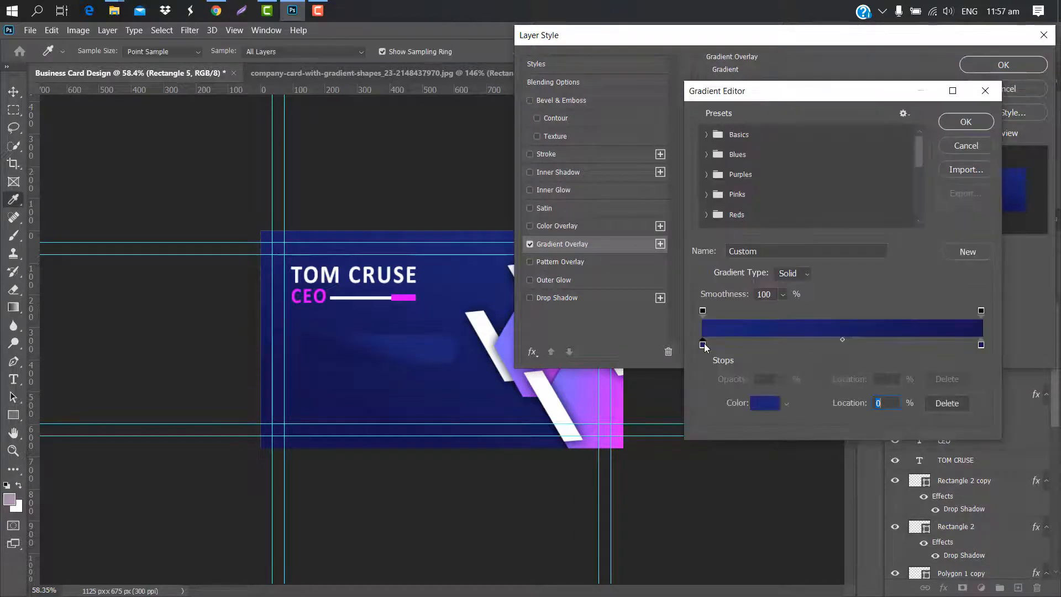
text(8067f7)
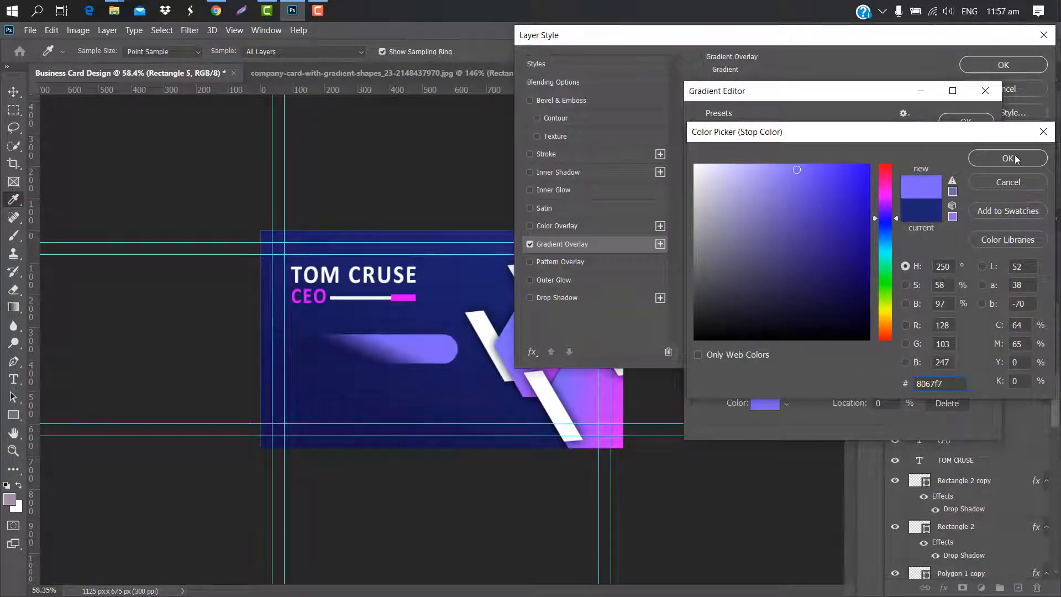
click(1008, 158)
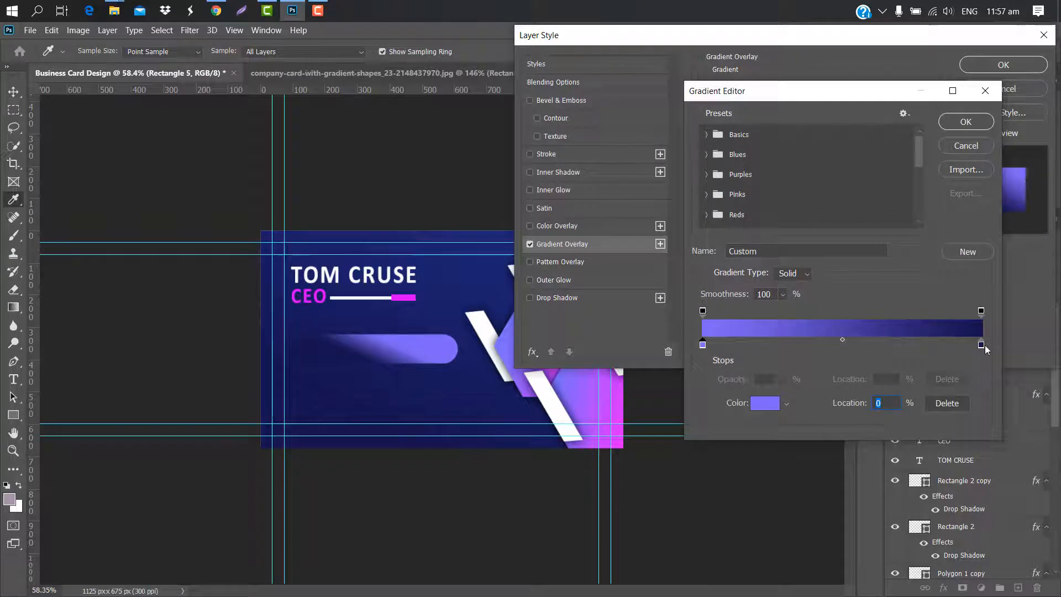
double_click(981, 345)
click(623, 444)
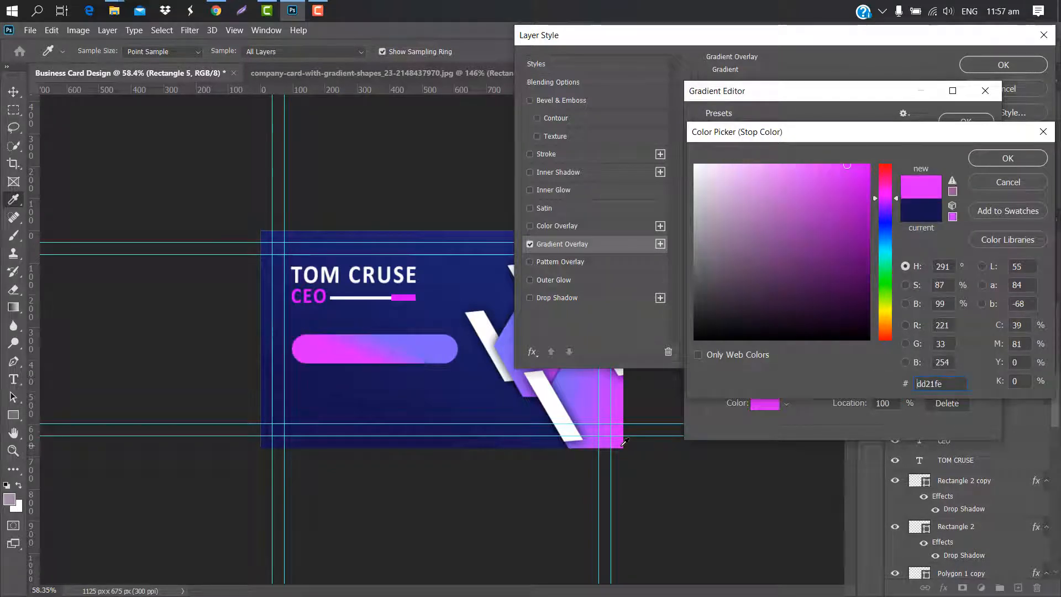
click(989, 158)
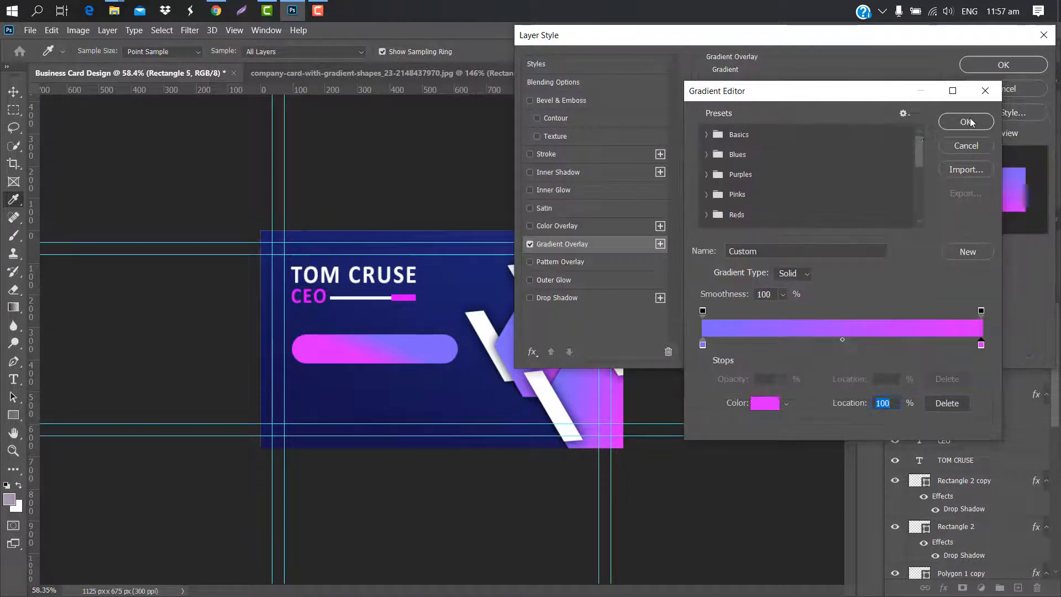
click(964, 119)
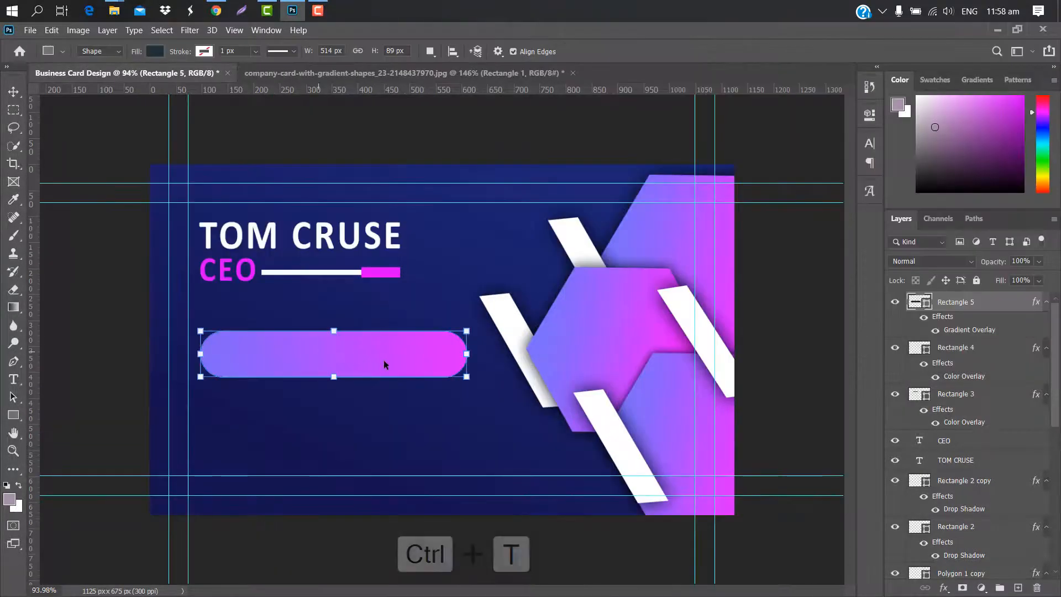
key(ctrl+t)
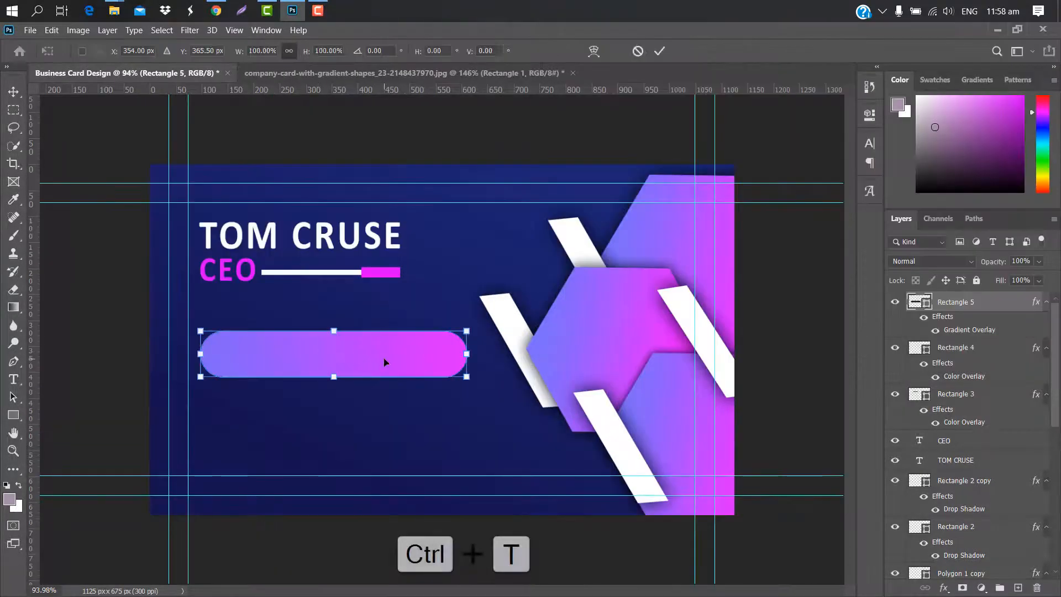
Nudge the pill bar into place and stack two duplicates evenly below it
drag(382, 357, 380, 359)
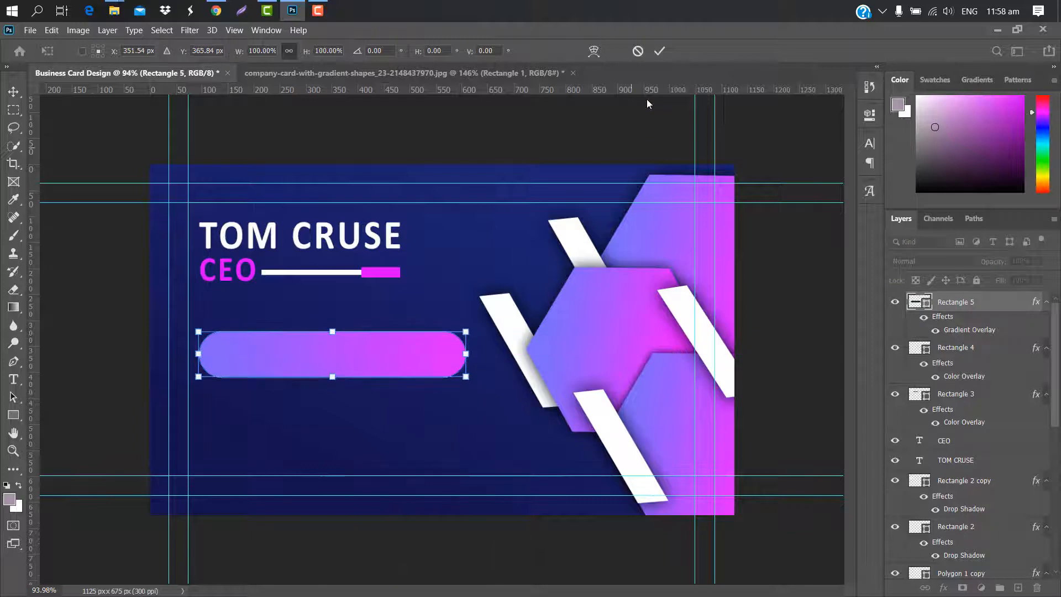
click(658, 51)
key(ctrl+j)
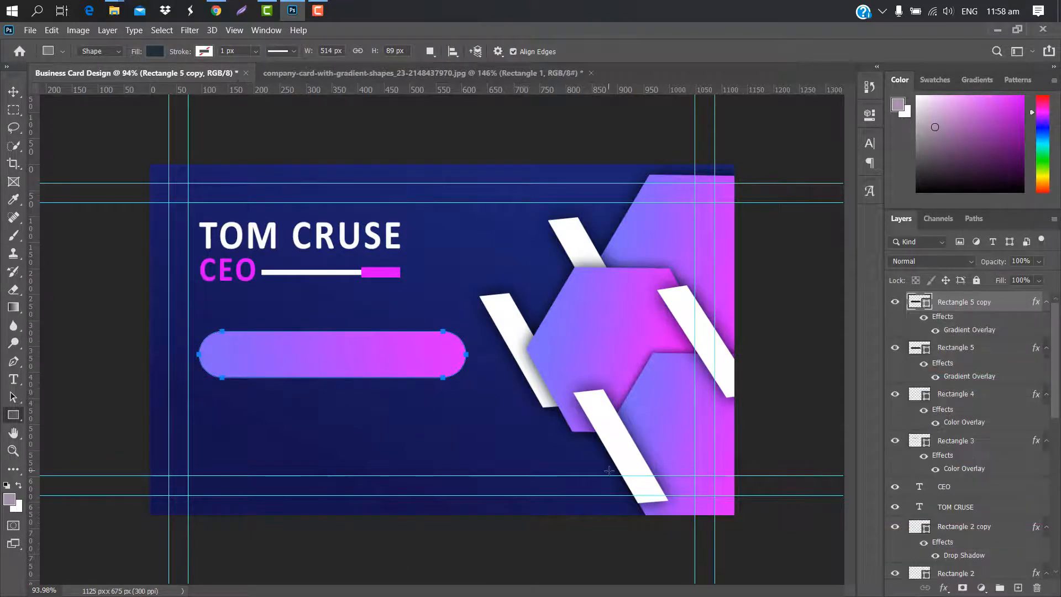
key(ctrl+t)
drag(346, 350, 344, 408)
key(Return)
key(ctrl+j)
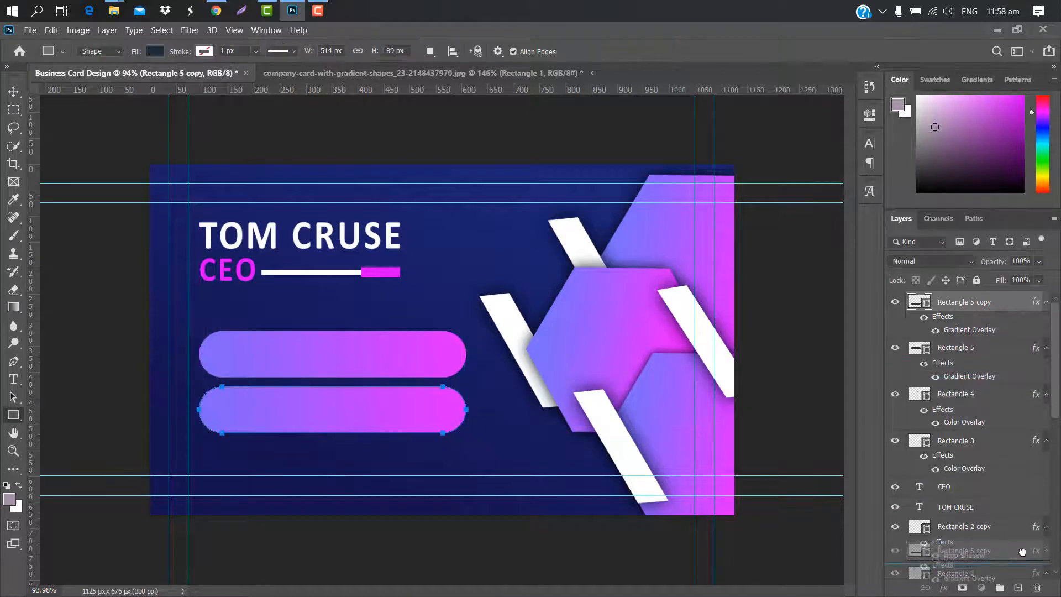
key(ctrl+t)
drag(389, 416, 389, 469)
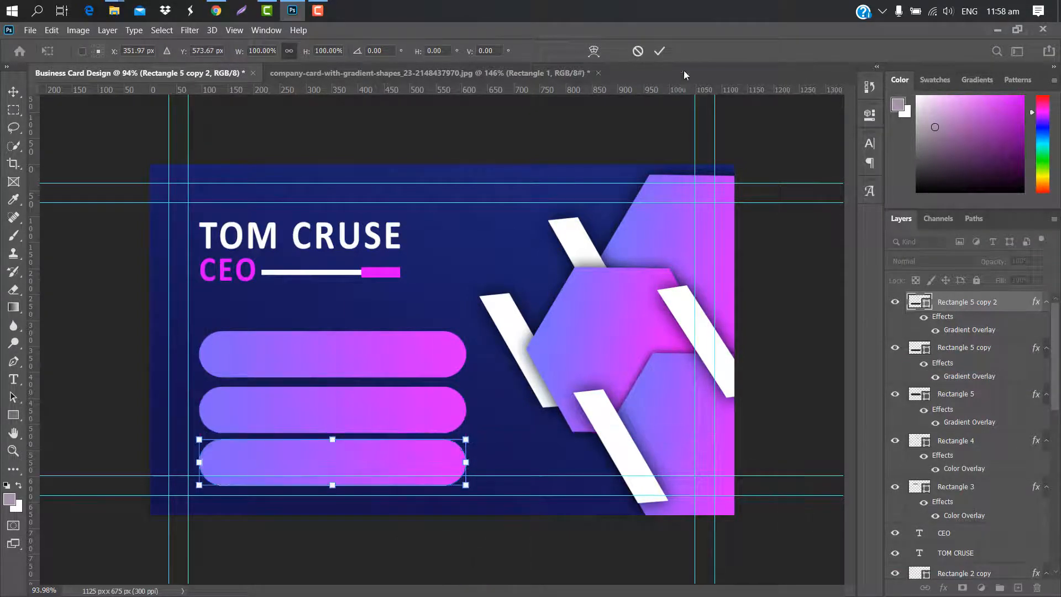
click(661, 51)
Shrink all three bars to 88.9% height and move the stack up about 20 px
shift+click(1015, 351)
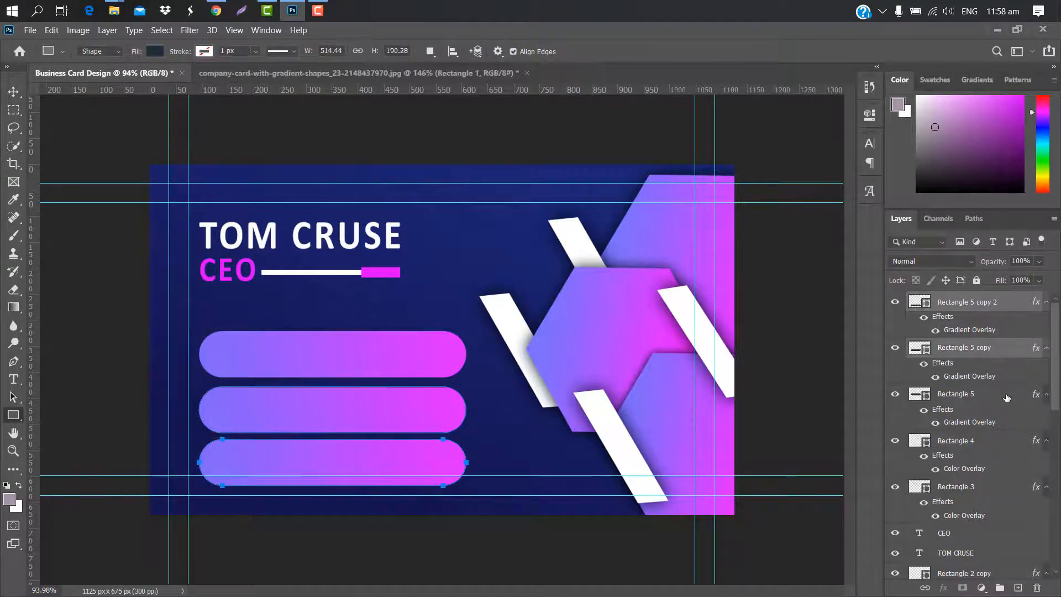
shift+click(1006, 395)
key(ctrl+t)
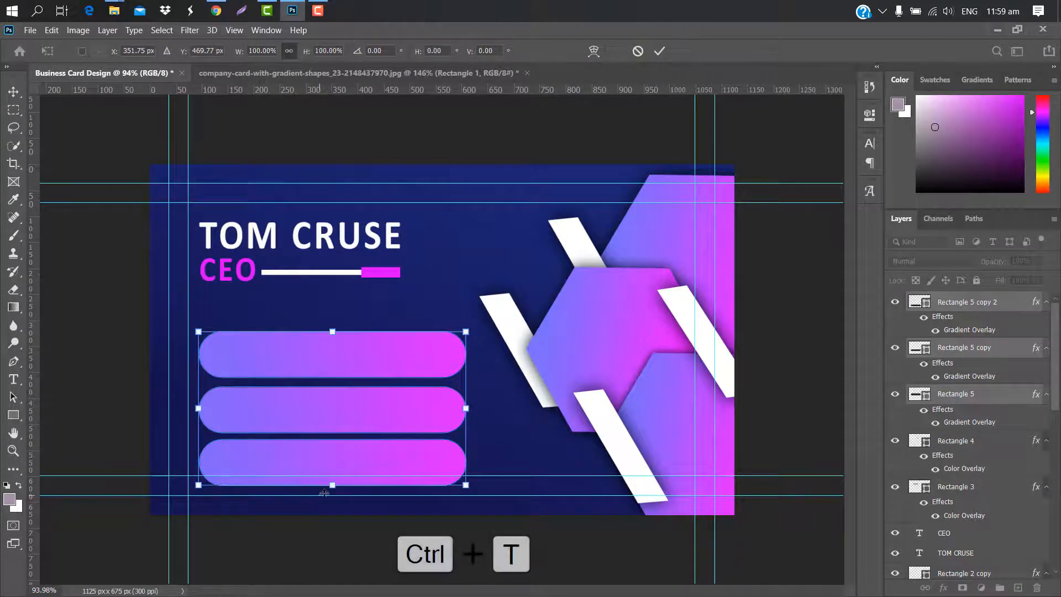
drag(332, 485, 376, 462)
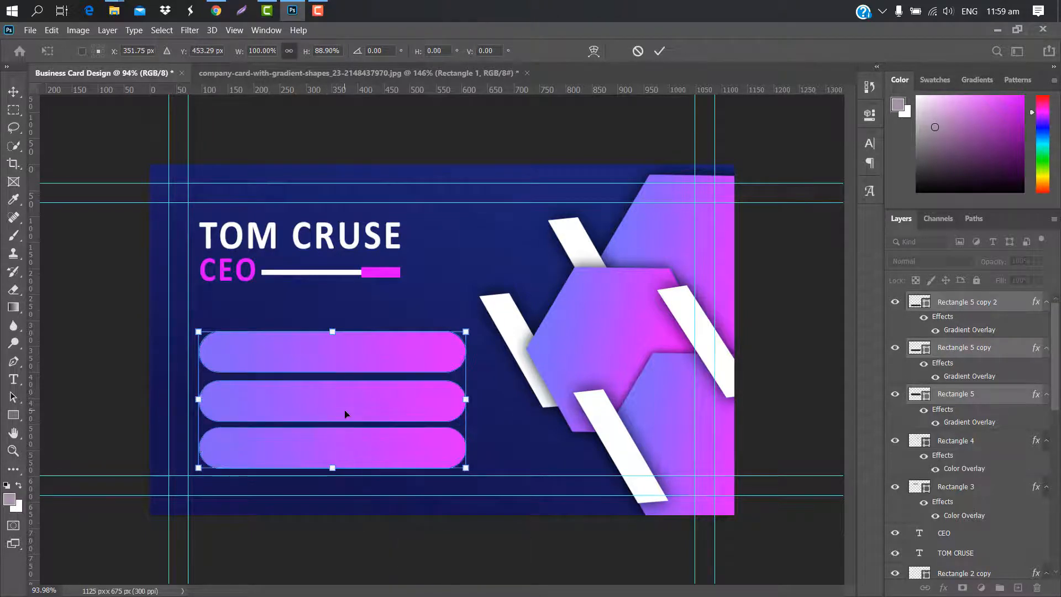
drag(345, 414, 345, 403)
click(660, 52)
click(362, 346)
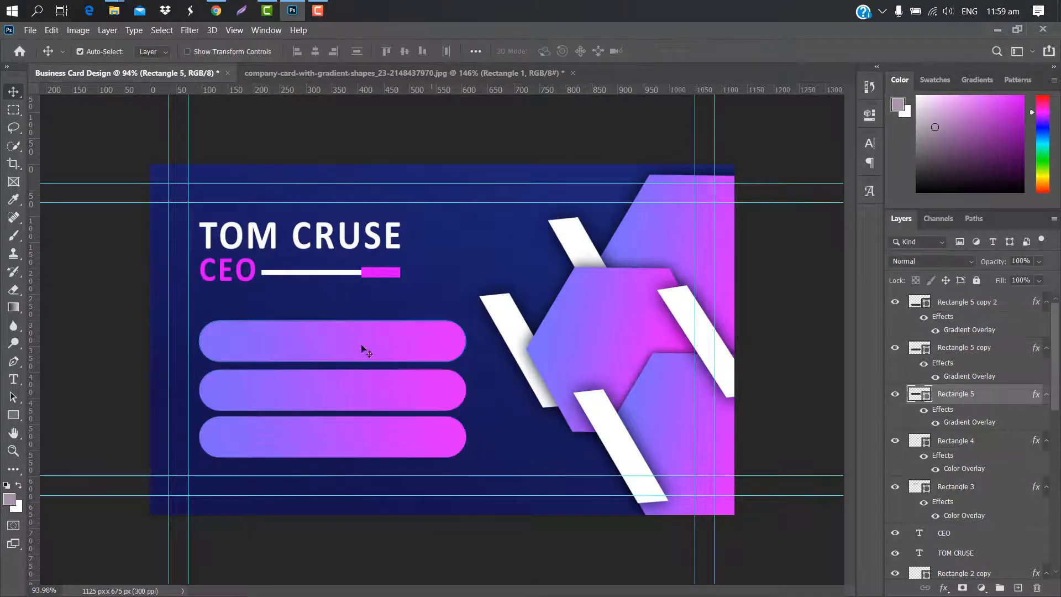
Drag a phone icon image from the icon folder into the card
click(113, 11)
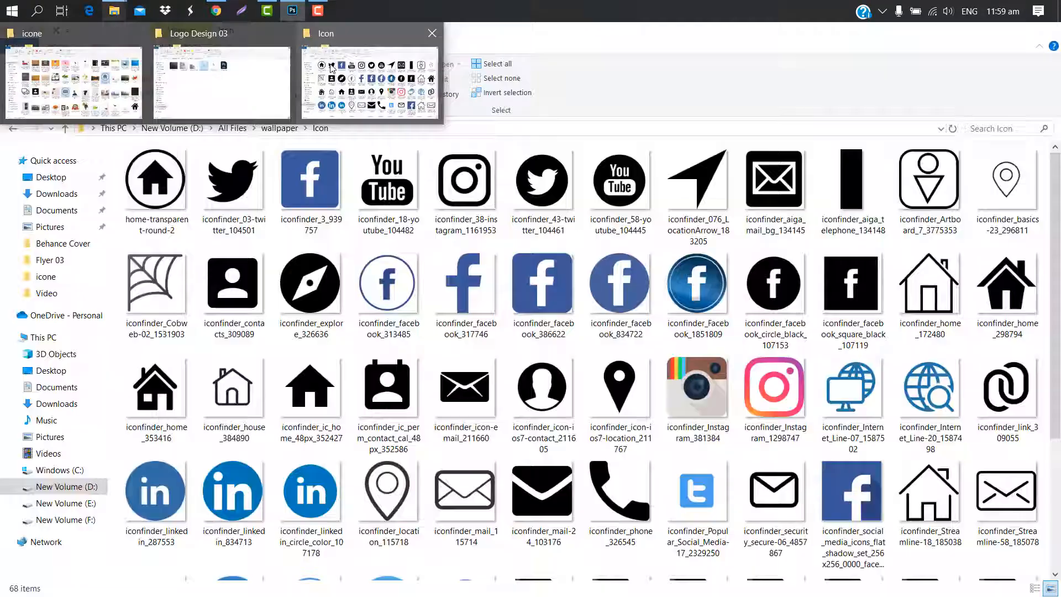
scroll(363, 235, down, 3)
click(774, 514)
drag(774, 514, 233, 324)
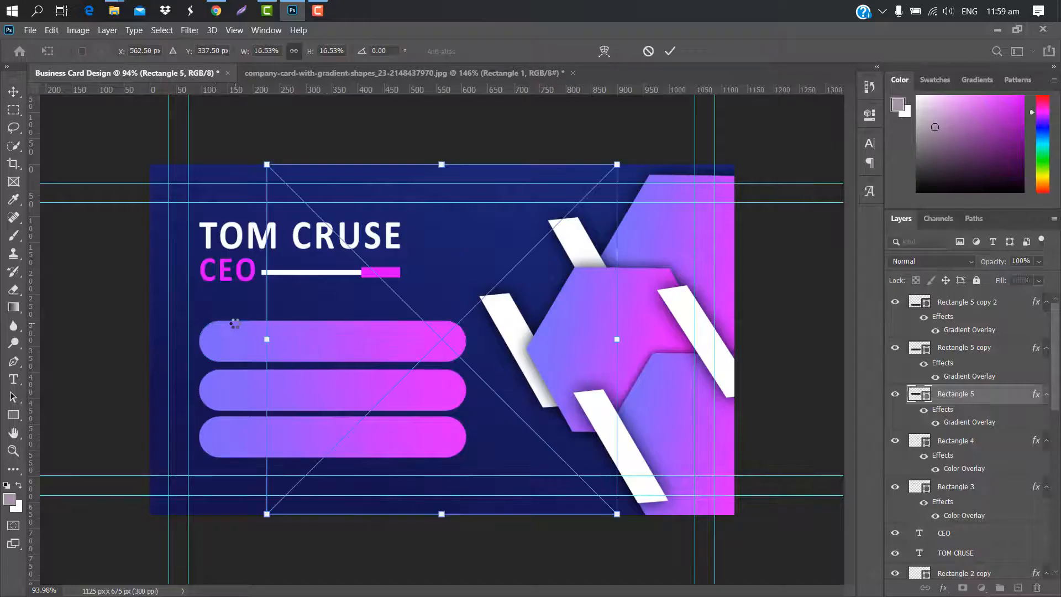
Shrink the phone icon to fit the rounded left end of the top bar
drag(618, 164, 391, 384)
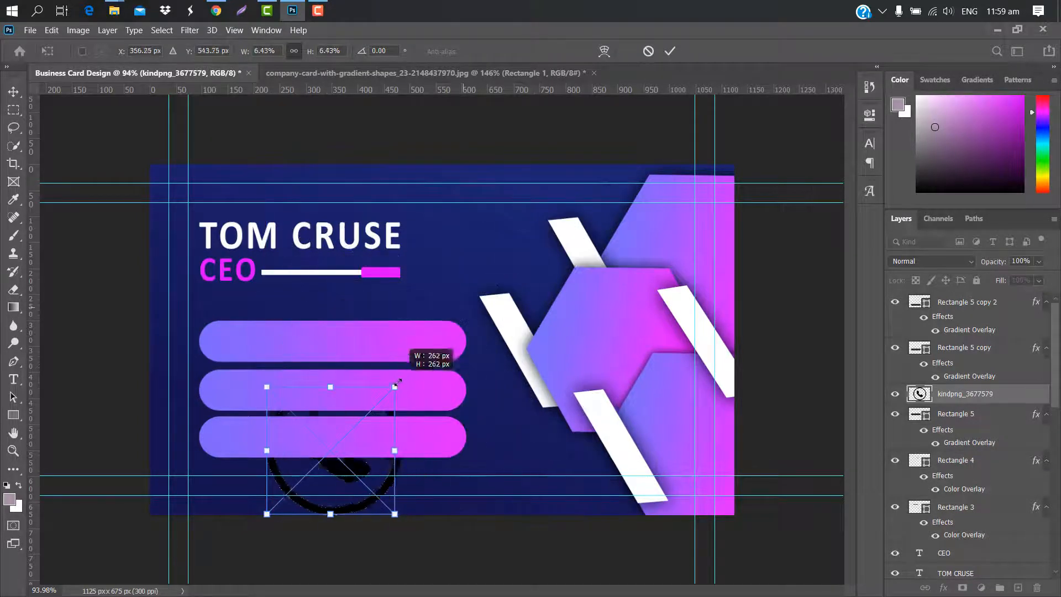
drag(341, 466, 294, 333)
drag(344, 254, 294, 303)
scroll(320, 336, up, 7)
drag(442, 591, 422, 591)
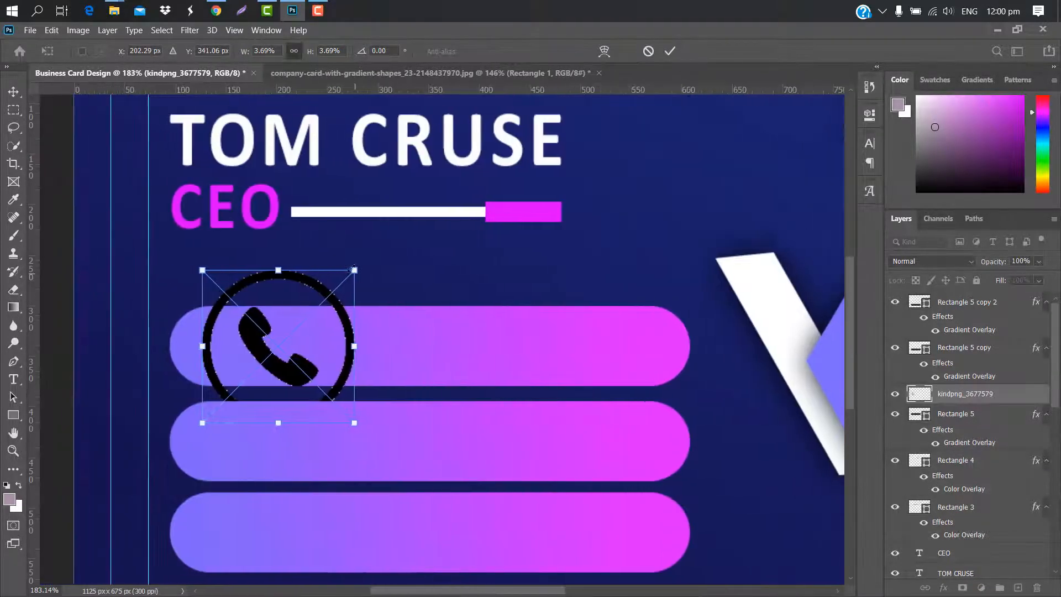
drag(355, 271, 271, 356)
drag(250, 393, 224, 354)
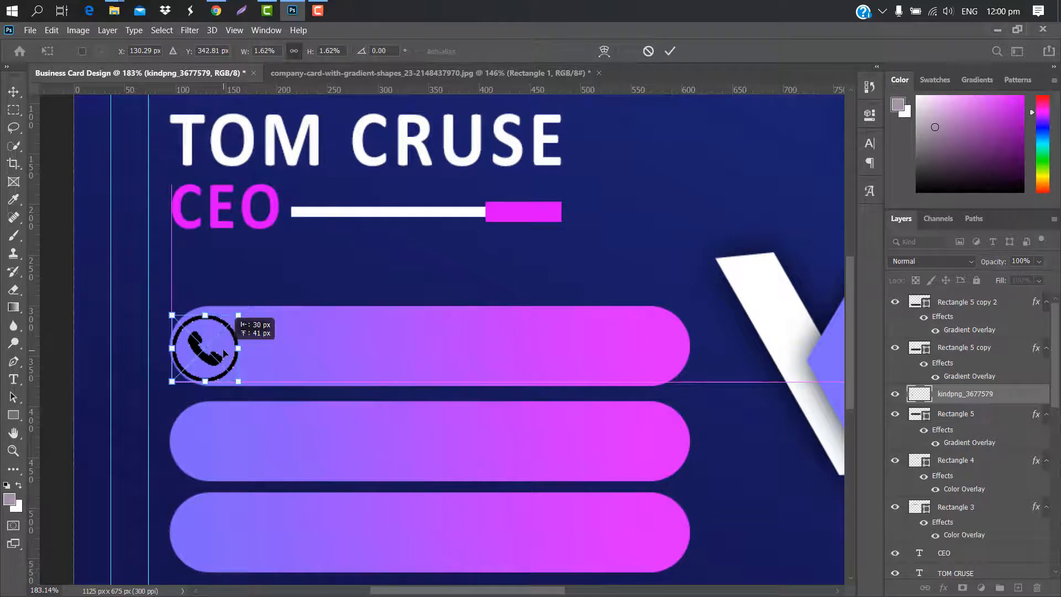
scroll(224, 354, up, 5)
drag(275, 255, 284, 258)
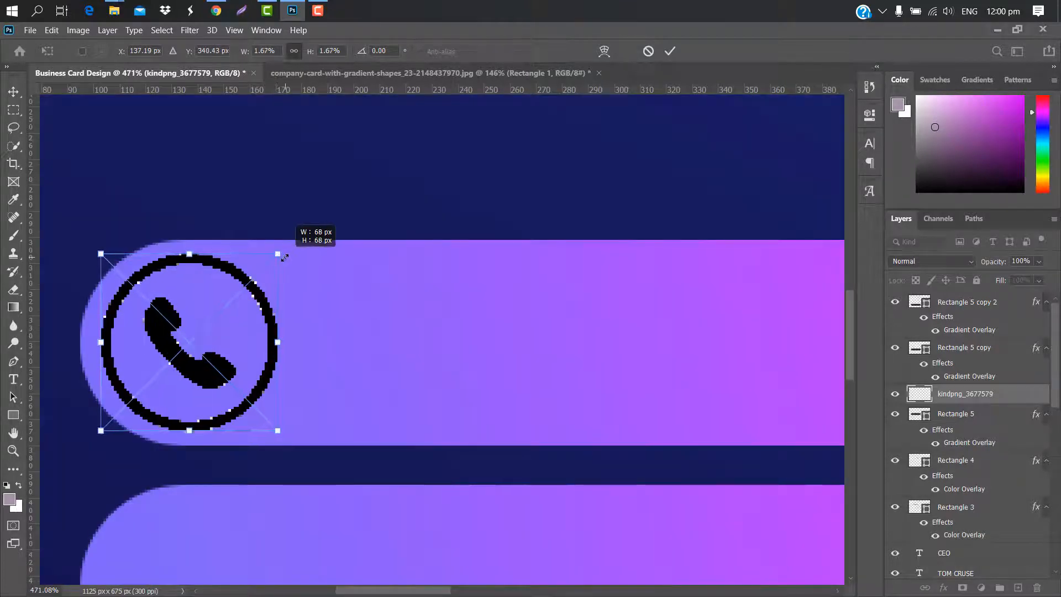
click(671, 51)
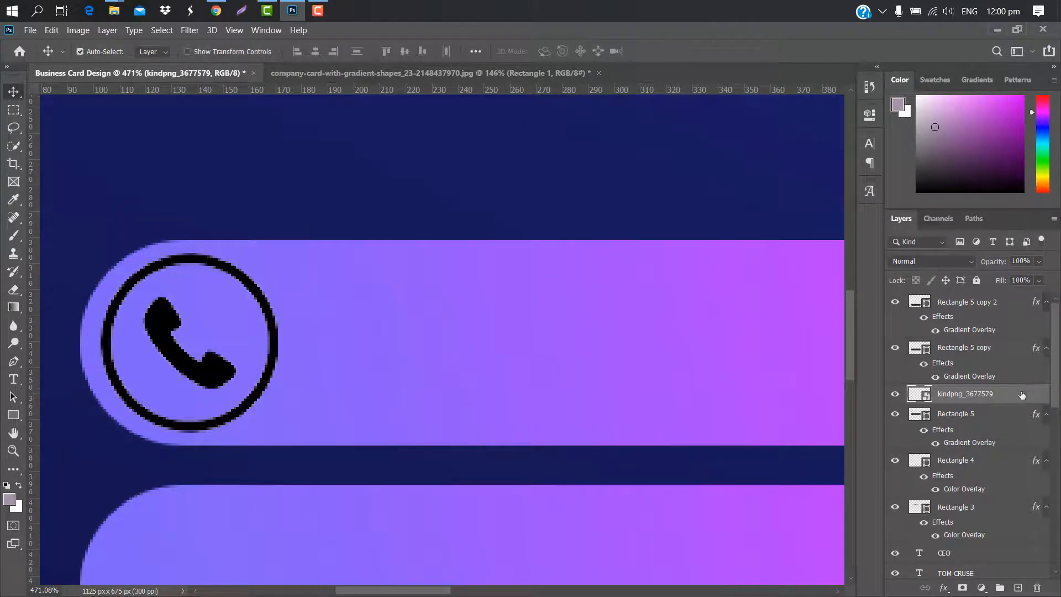
Give the phone icon a pure white Color Overlay layer style
double_click(1022, 395)
click(625, 226)
click(849, 90)
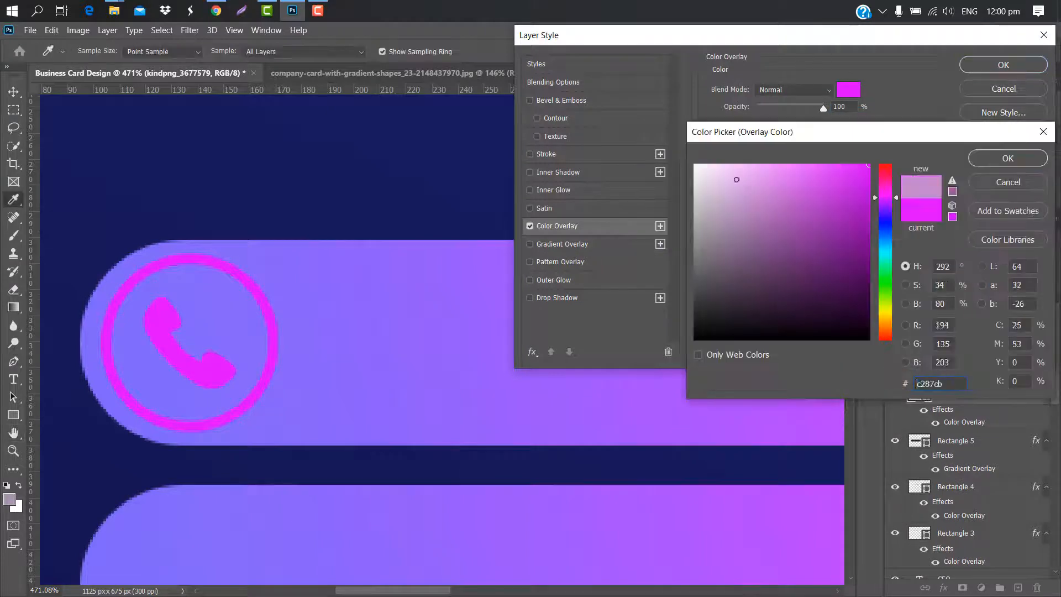
drag(734, 178, 598, 147)
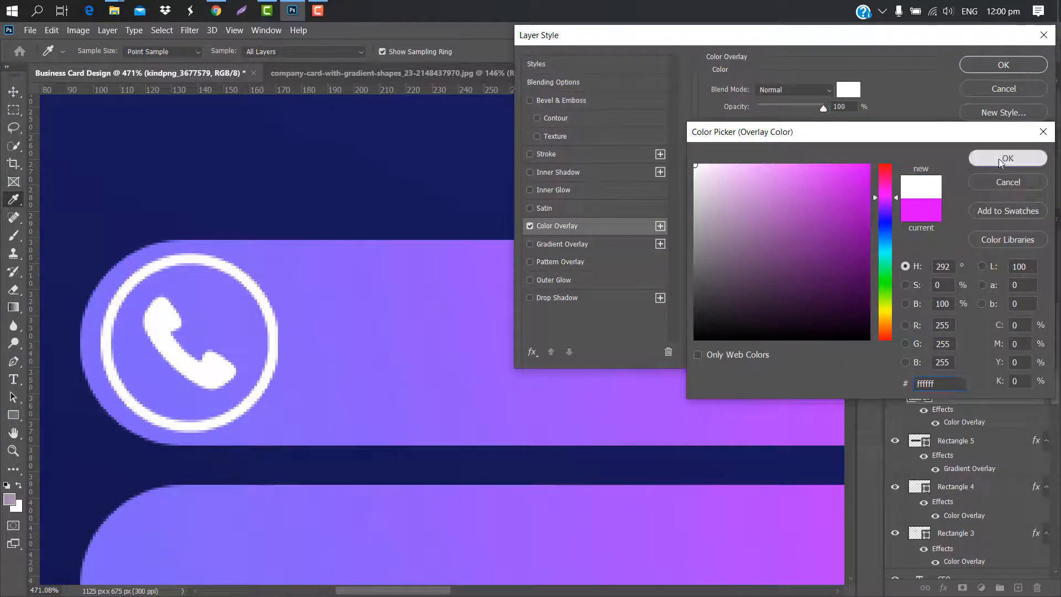
click(1005, 156)
click(999, 67)
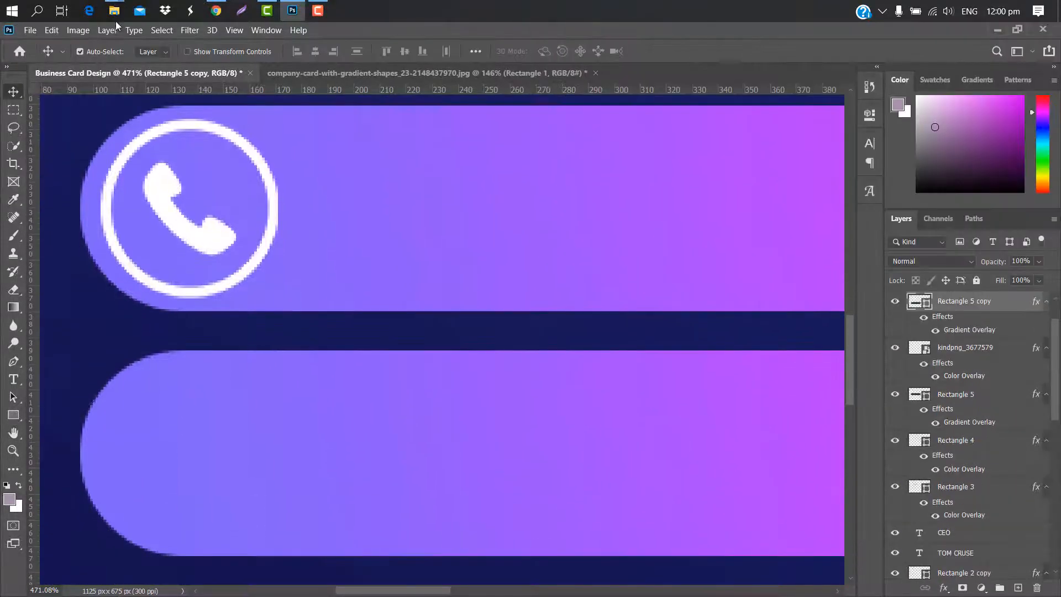
Place the img_262951 envelope icon at the left end of the second bar
mouse_move(114, 10)
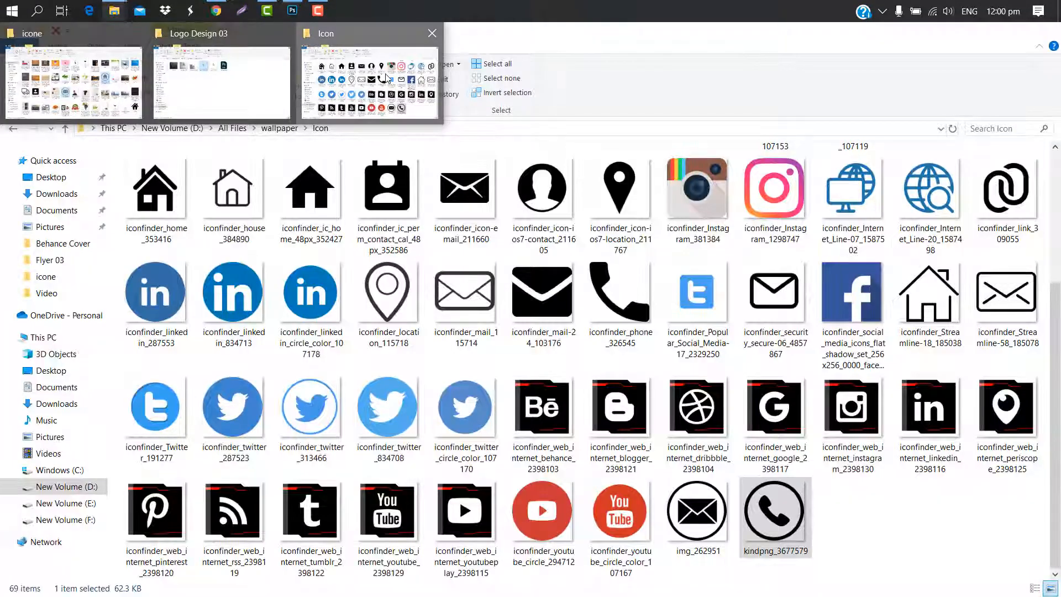
click(387, 78)
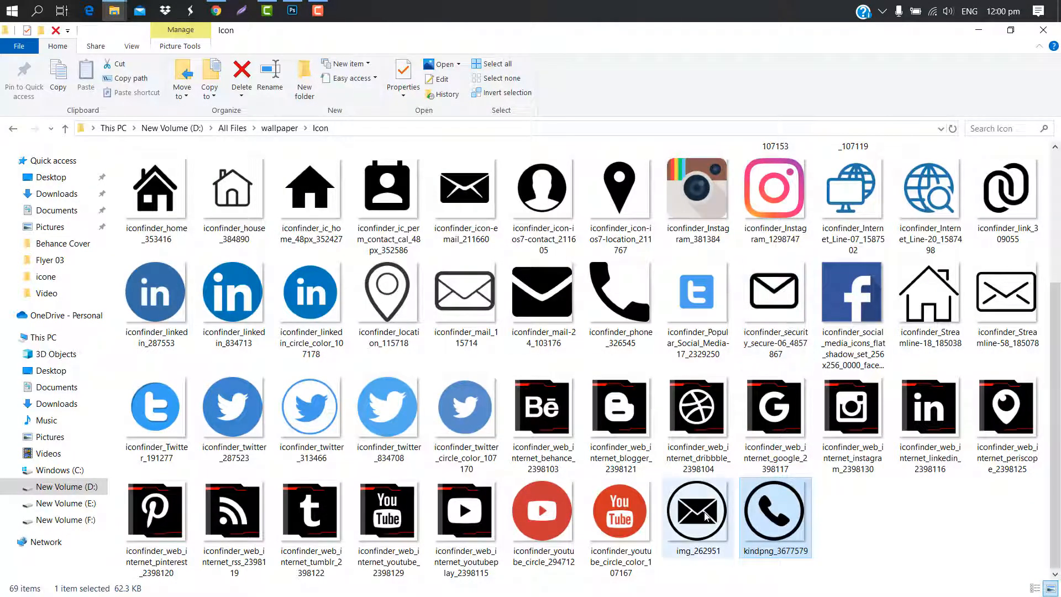
drag(706, 515, 400, 382)
scroll(400, 382, up, 6)
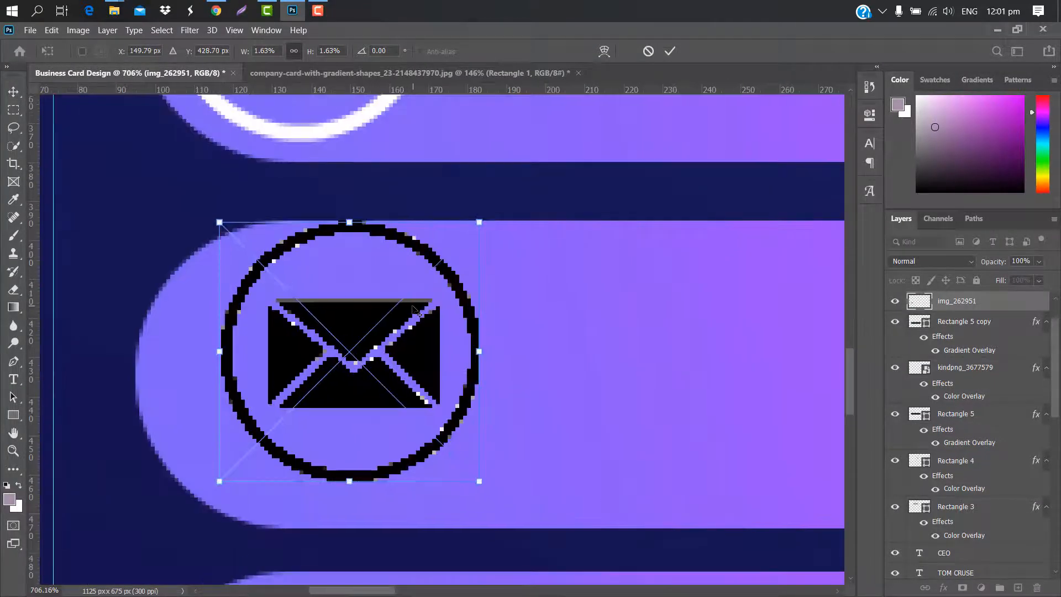
drag(486, 214, 489, 209)
drag(426, 281, 362, 310)
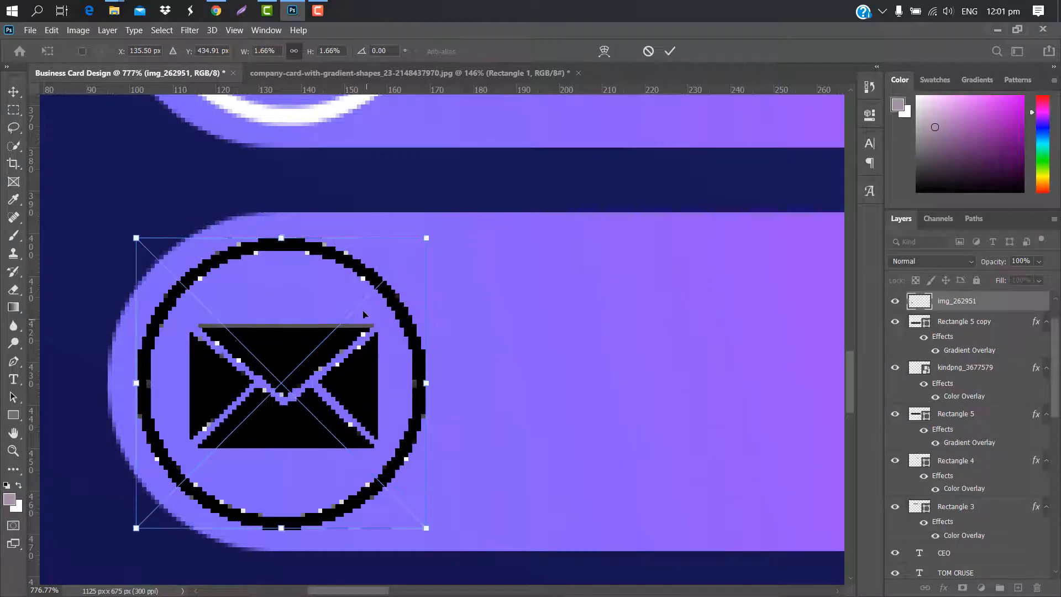
scroll(354, 357, down, 4)
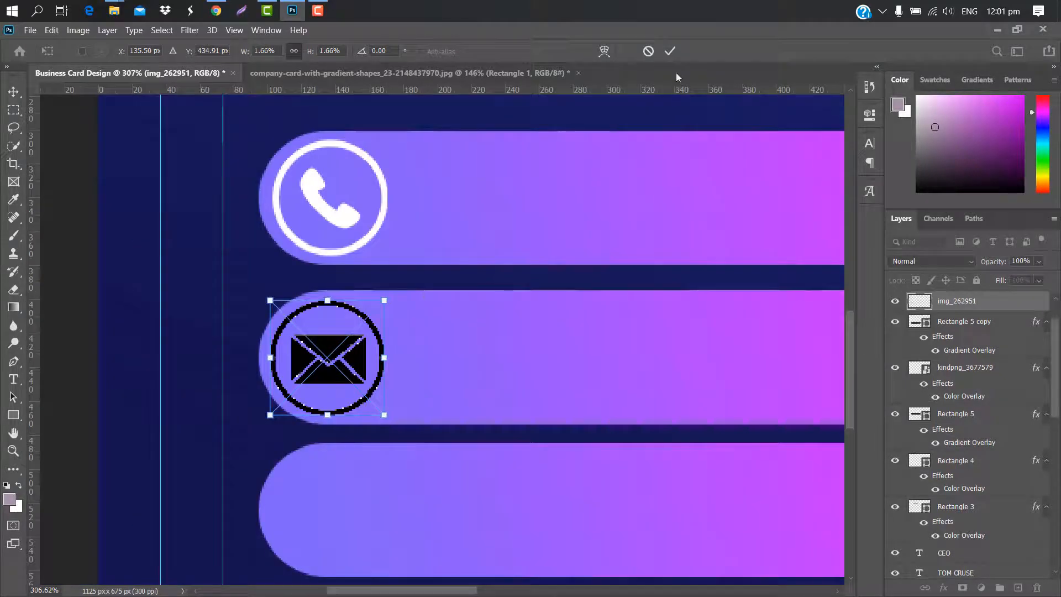
click(670, 51)
Give the envelope icon a white Color Overlay layer style
double_click(1022, 301)
click(608, 227)
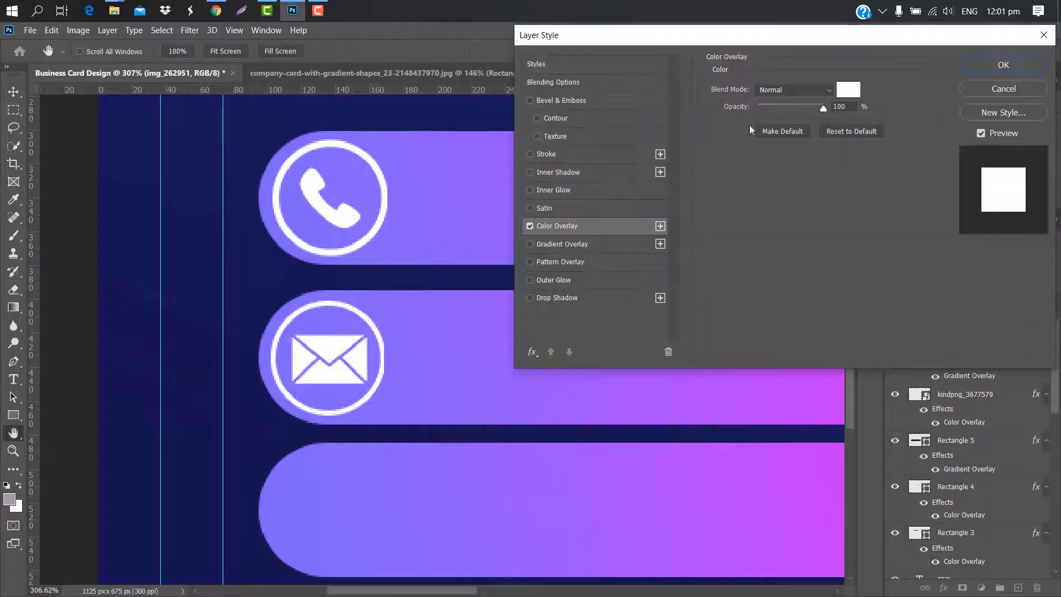
click(996, 64)
Place the home-transparent-round-2 icon at the left end of the third bar
mouse_move(114, 10)
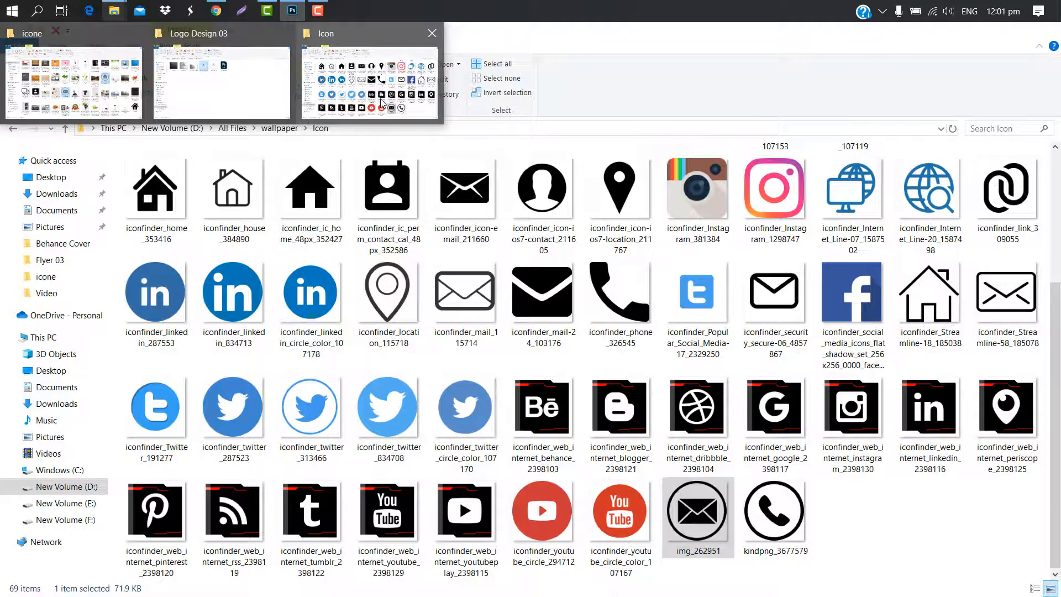
click(381, 102)
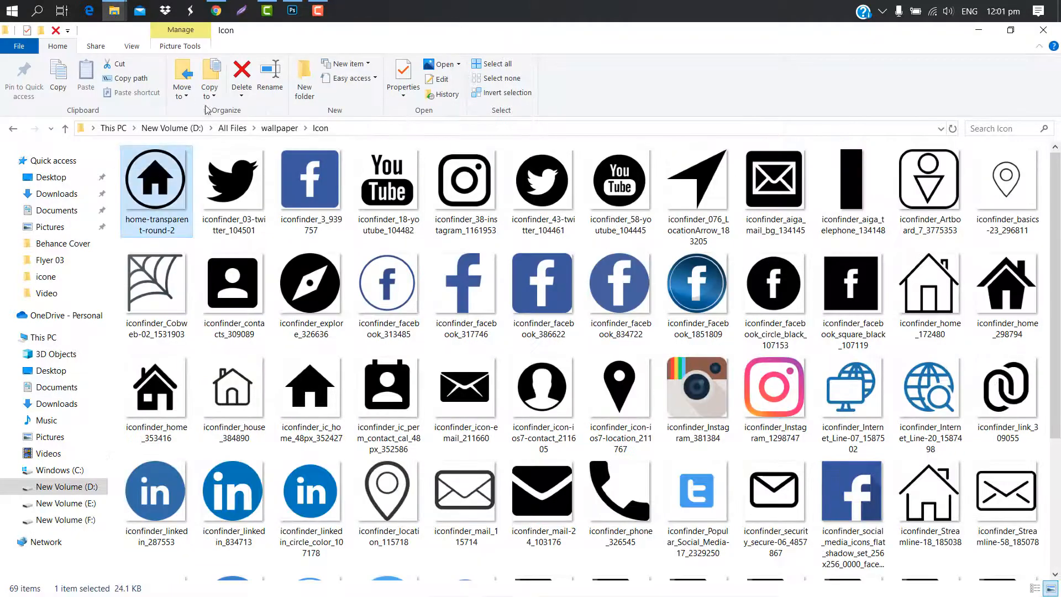
click(292, 10)
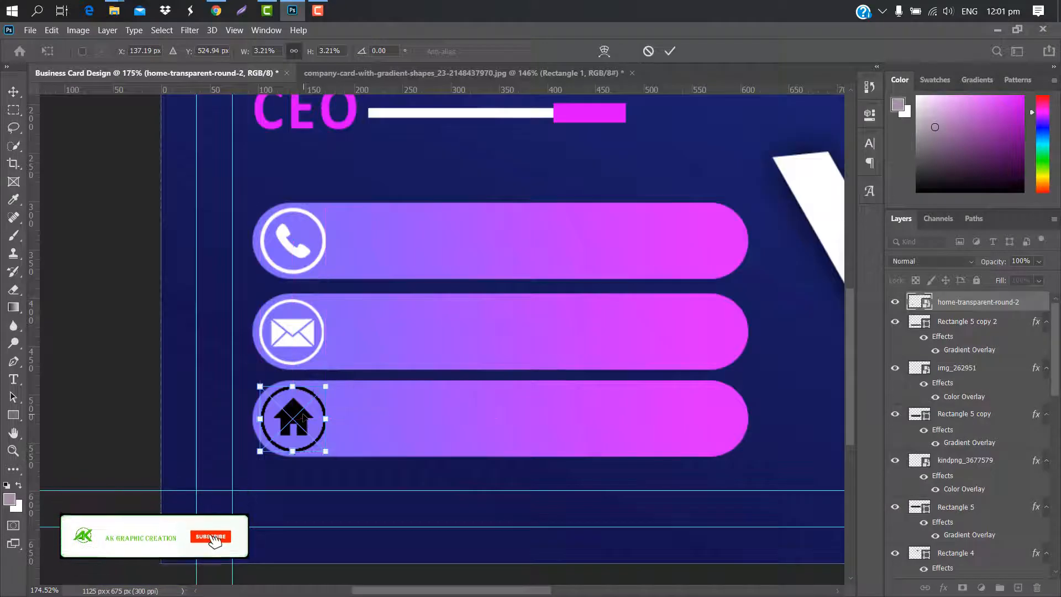
scroll(304, 418, up, 3)
scroll(305, 418, up, 1)
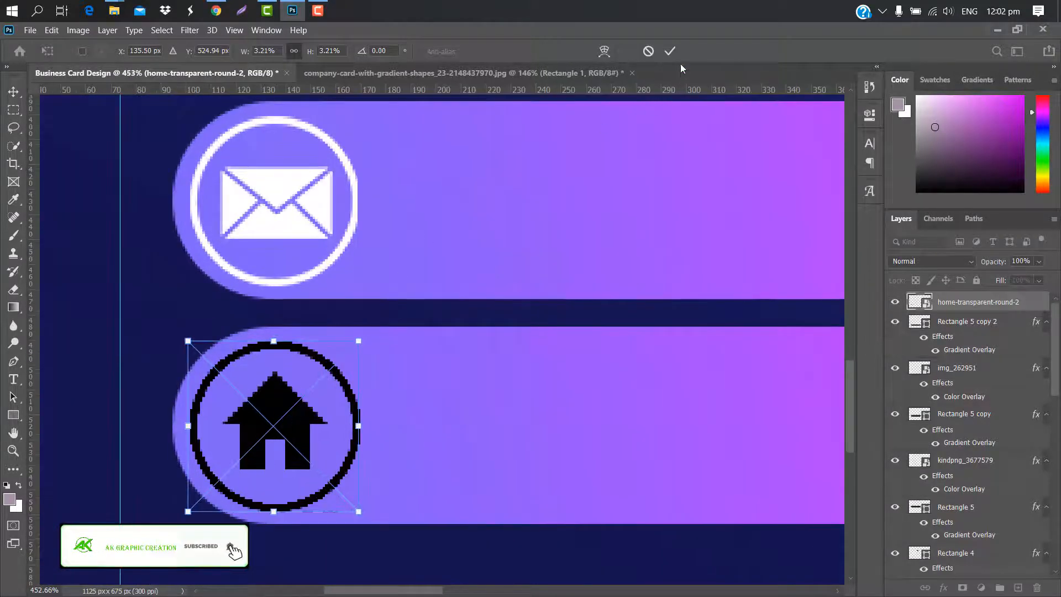
click(673, 50)
Give the home icon a white Color Overlay layer style
double_click(1038, 303)
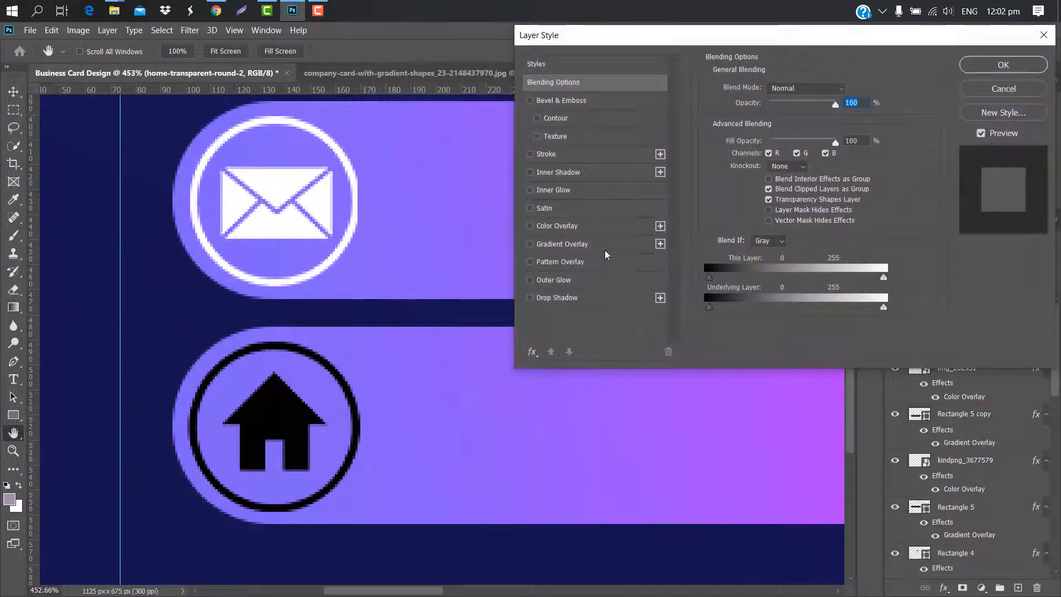
click(611, 227)
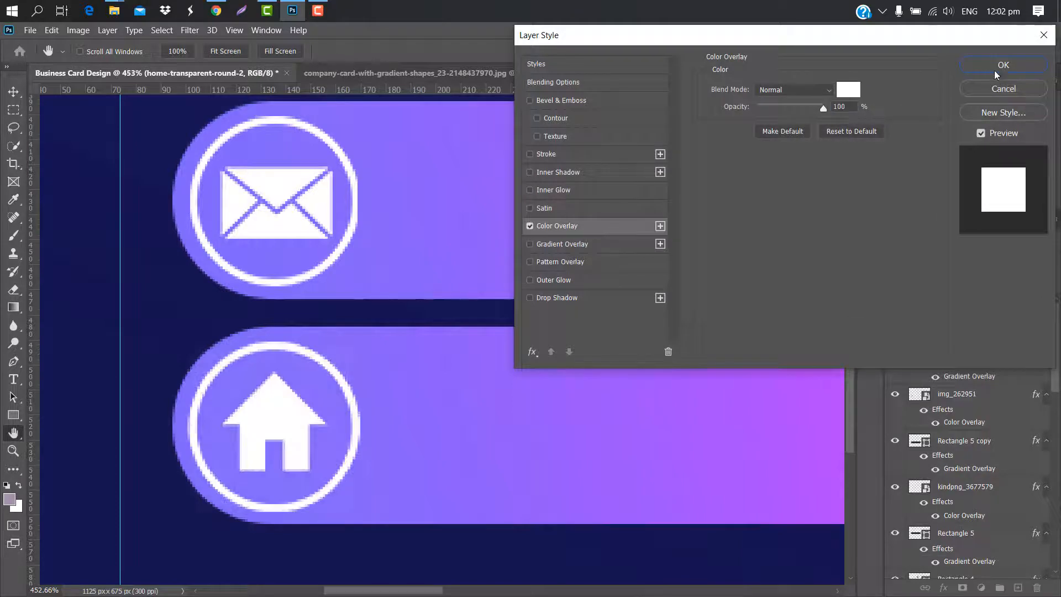
click(1002, 65)
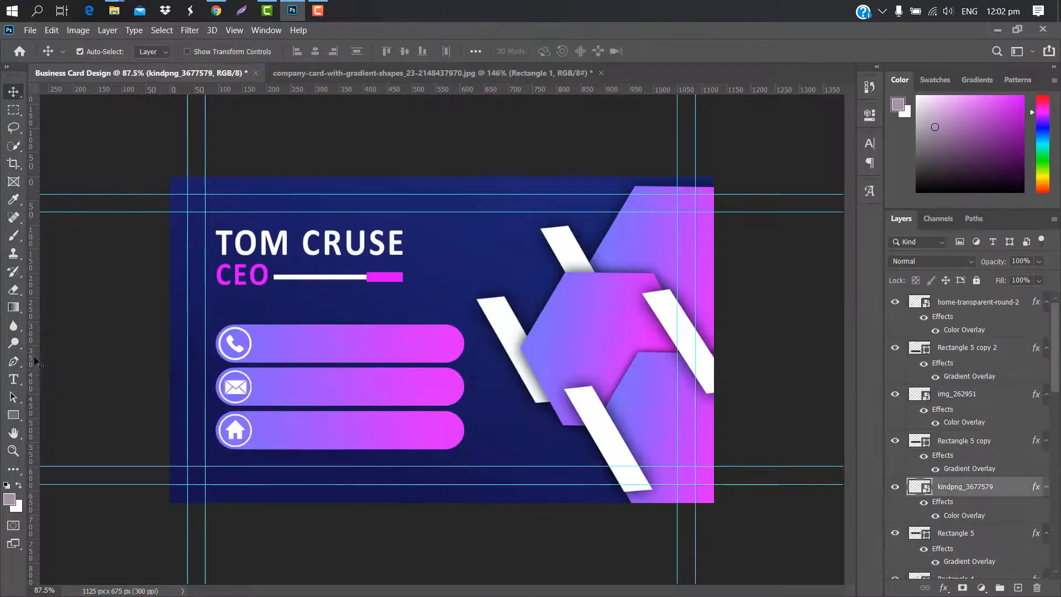
click(13, 379)
click(261, 342)
key(Delete)
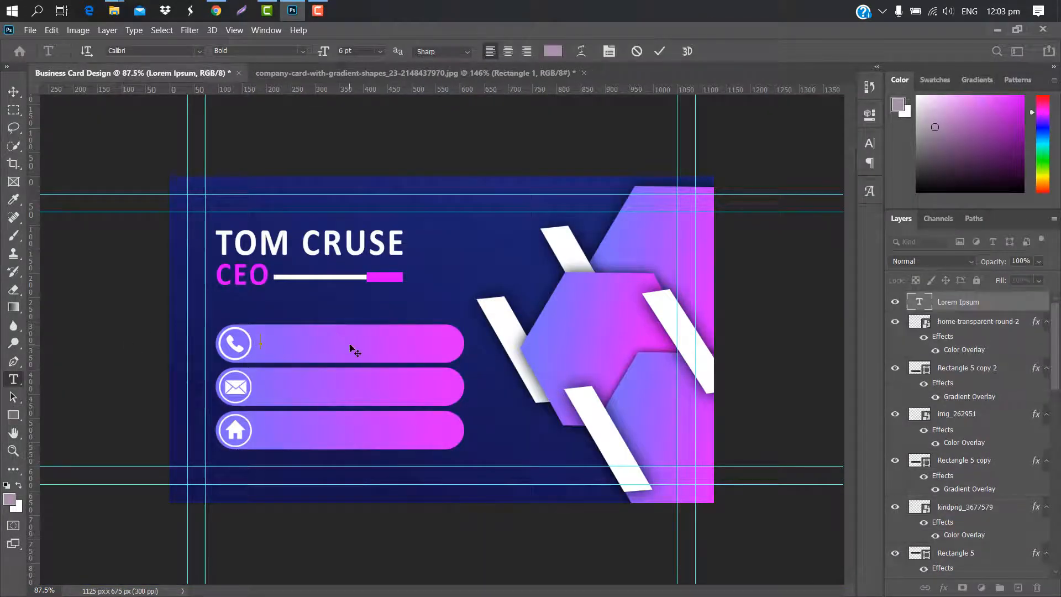
text(+000 12345 67)
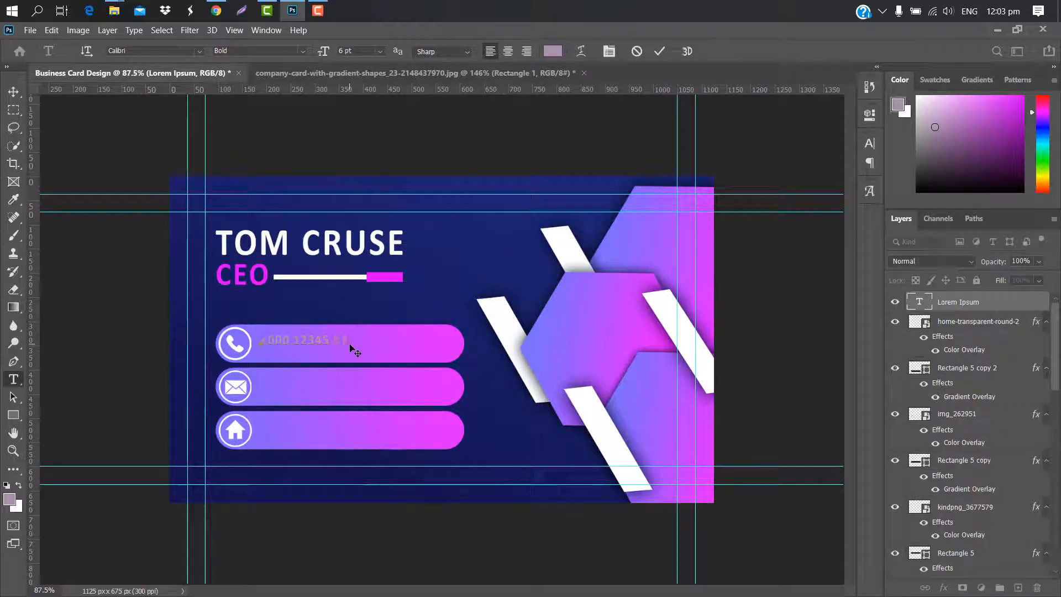
text(89)
click(660, 51)
click(874, 142)
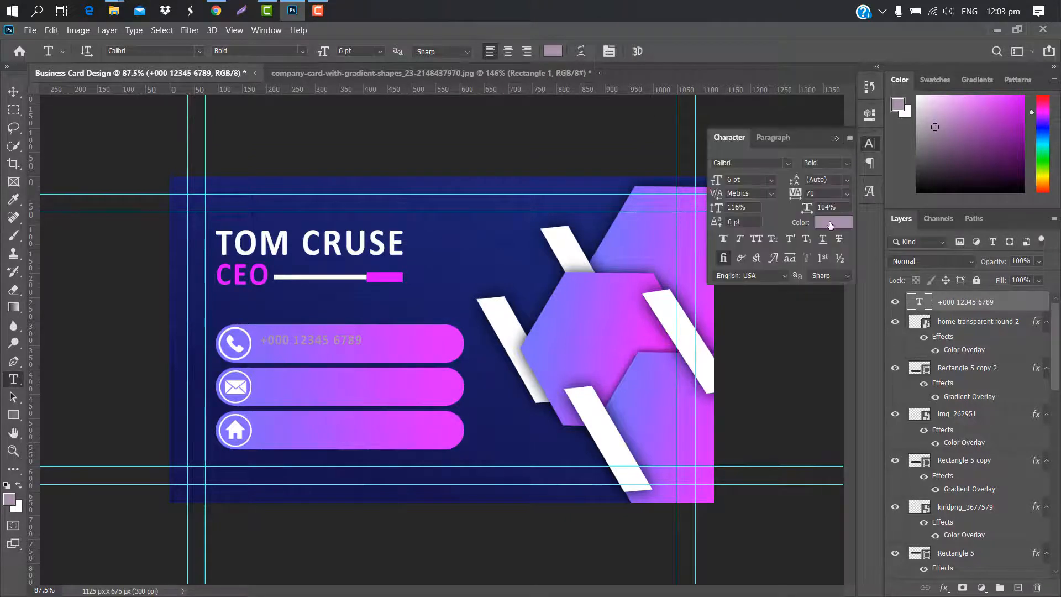
click(830, 223)
click(695, 165)
click(1008, 158)
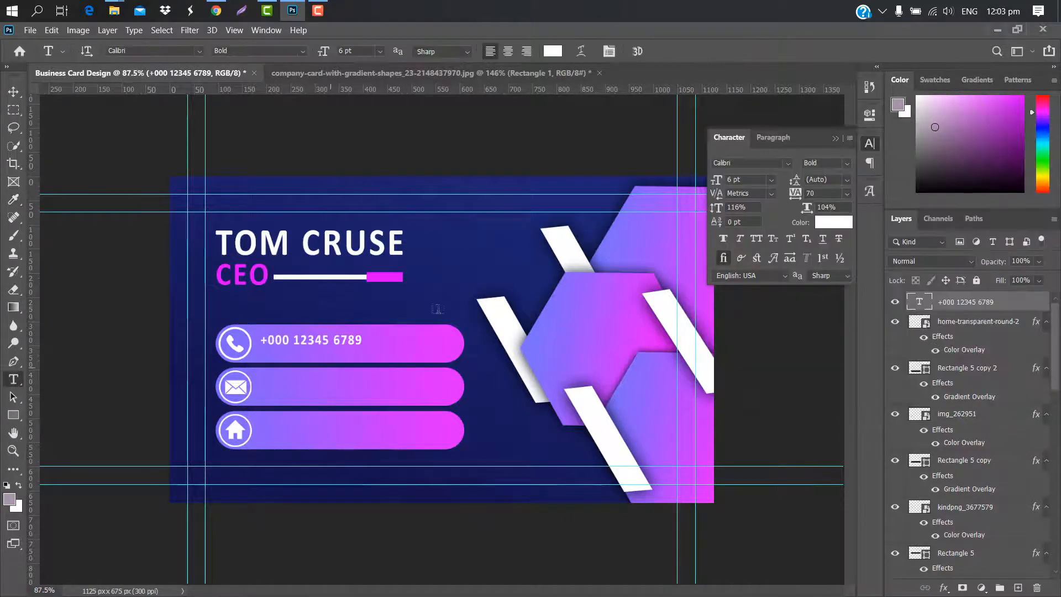
click(826, 163)
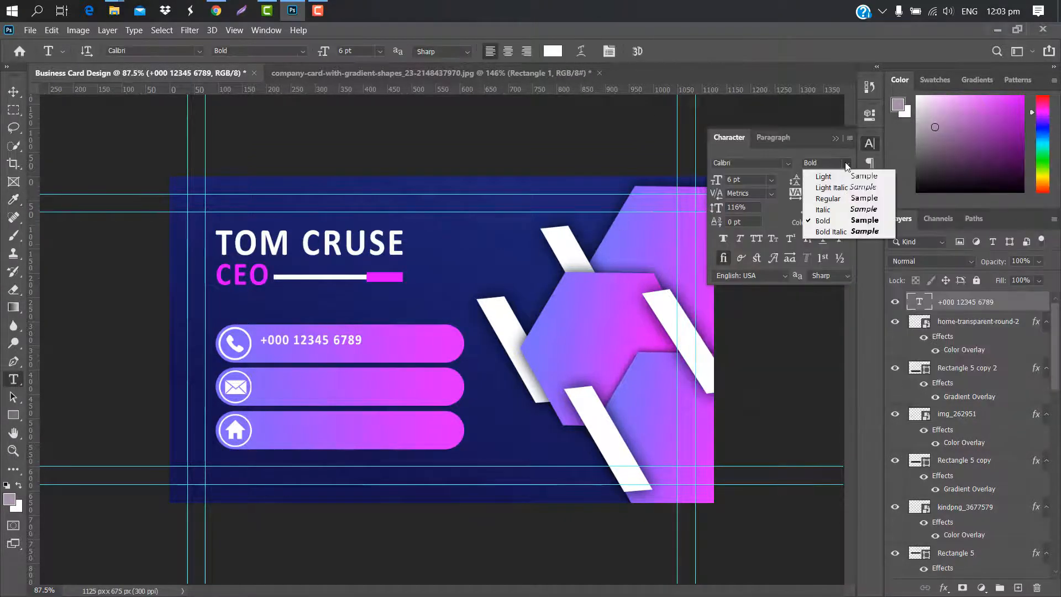
click(827, 202)
click(870, 144)
Enlarge the phone number to 6.91 pt beside the icon and duplicate its layer
key(ctrl+t)
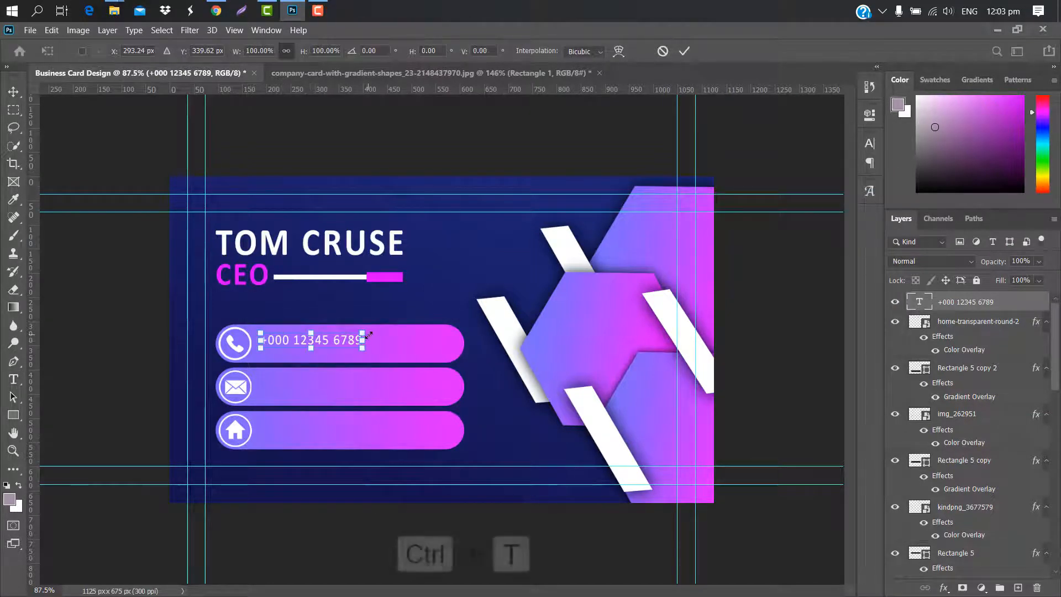
mouse_move(368, 335)
mouse_down()
mouse_move(410, 341)
mouse_move(373, 347)
mouse_up()
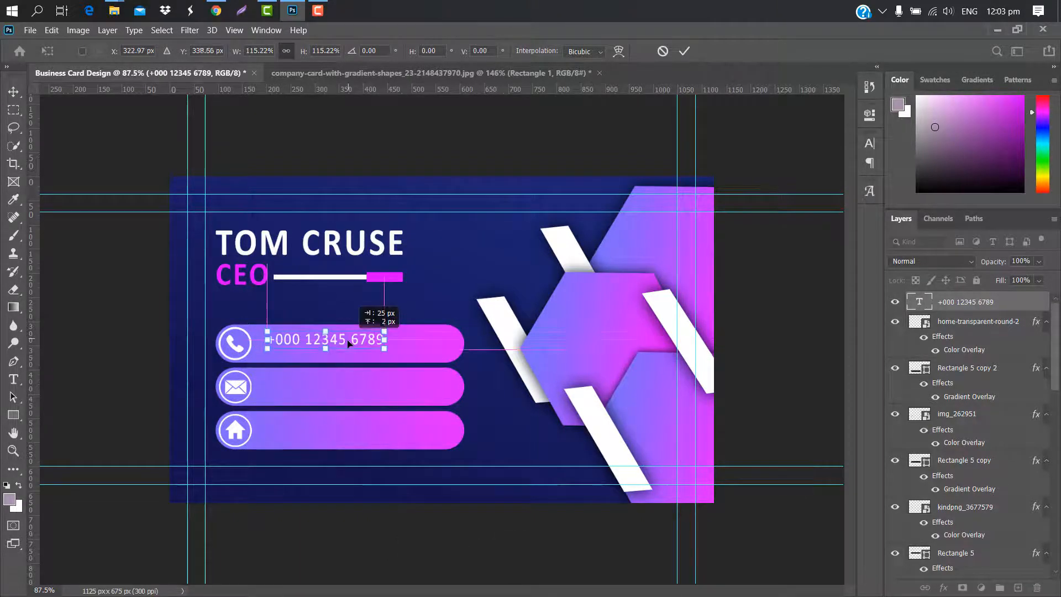
drag(347, 338, 348, 338)
key(ctrl+0)
key(Return)
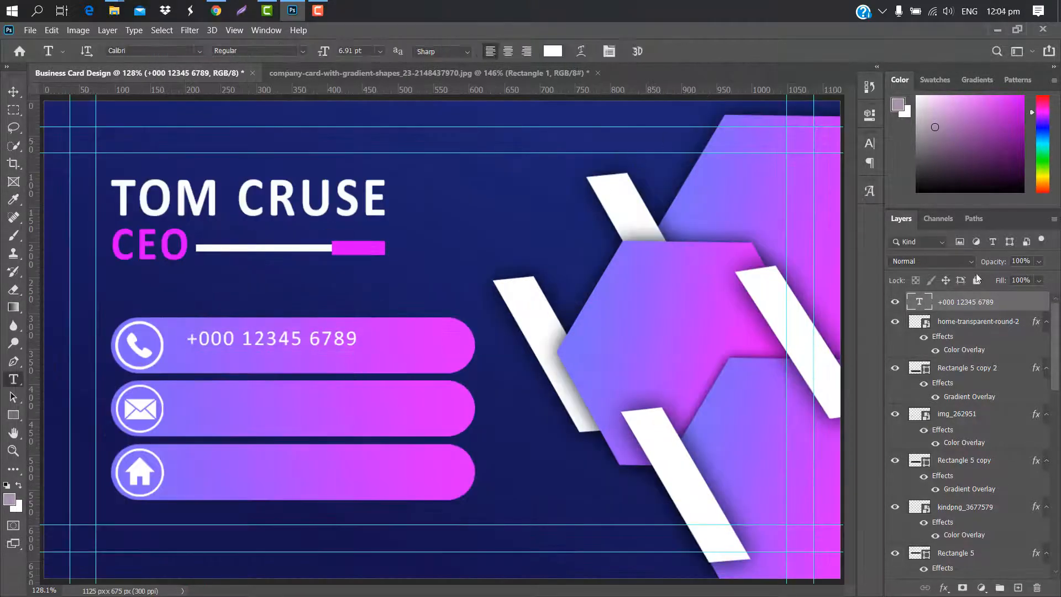
drag(1020, 302, 1018, 588)
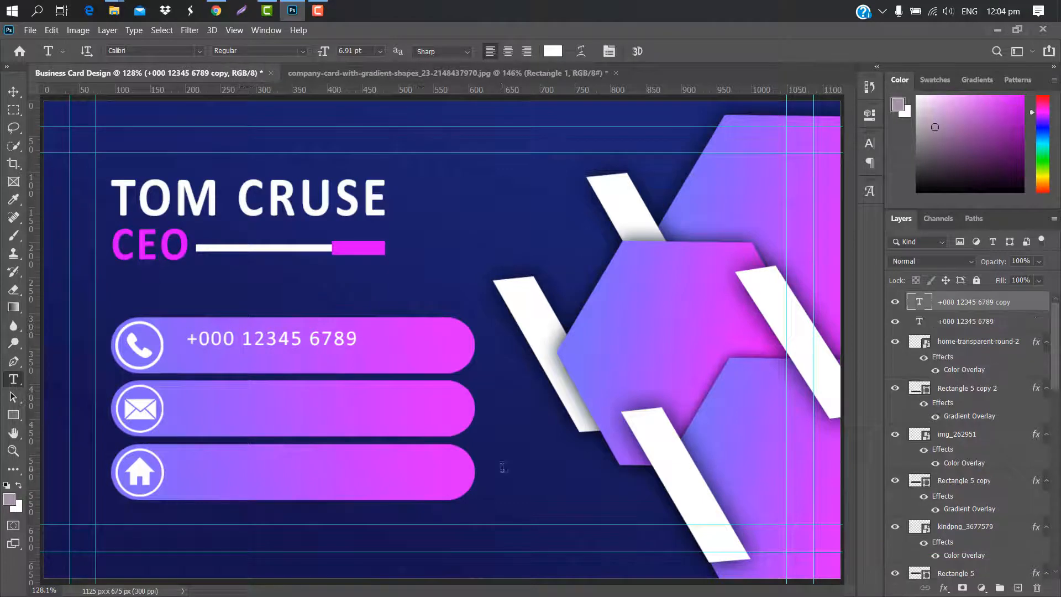
Move the copied phone line below the original and nudge both lines into place
key(ctrl+t)
drag(306, 336, 305, 354)
click(684, 51)
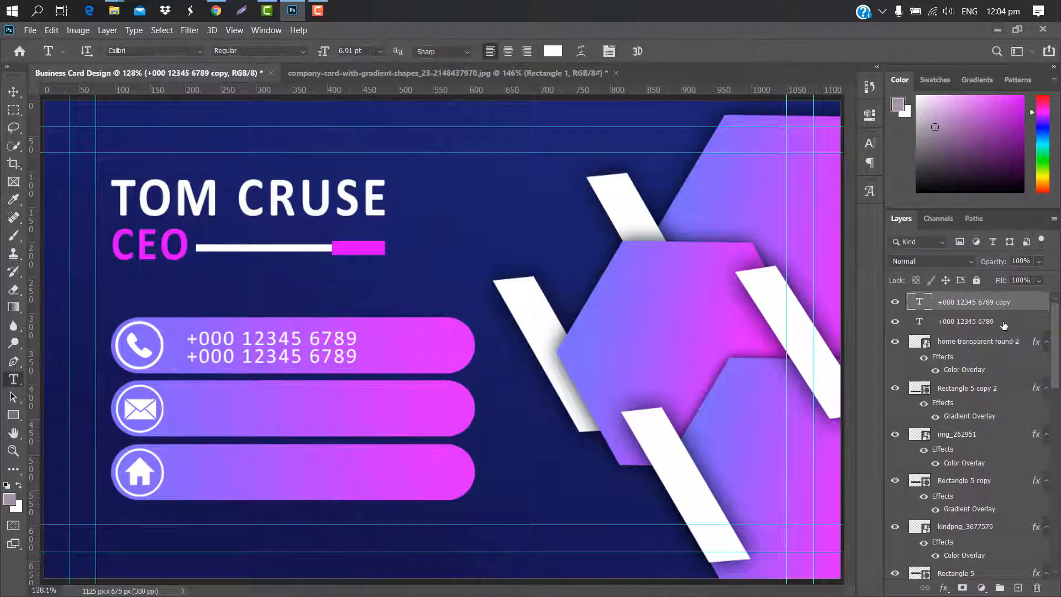
shift+click(1004, 323)
key(ctrl+t)
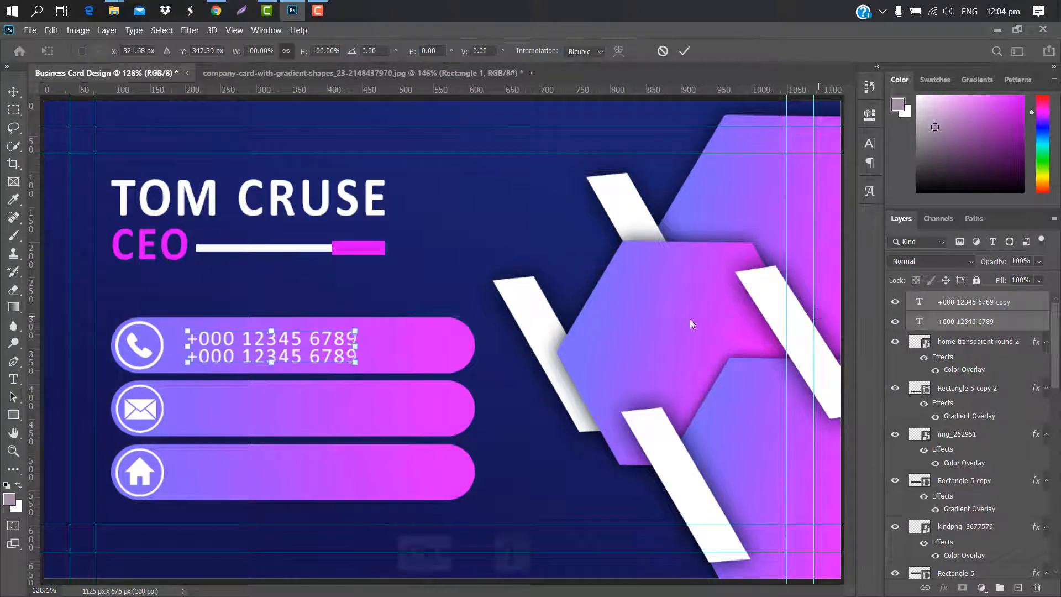
drag(294, 347, 295, 346)
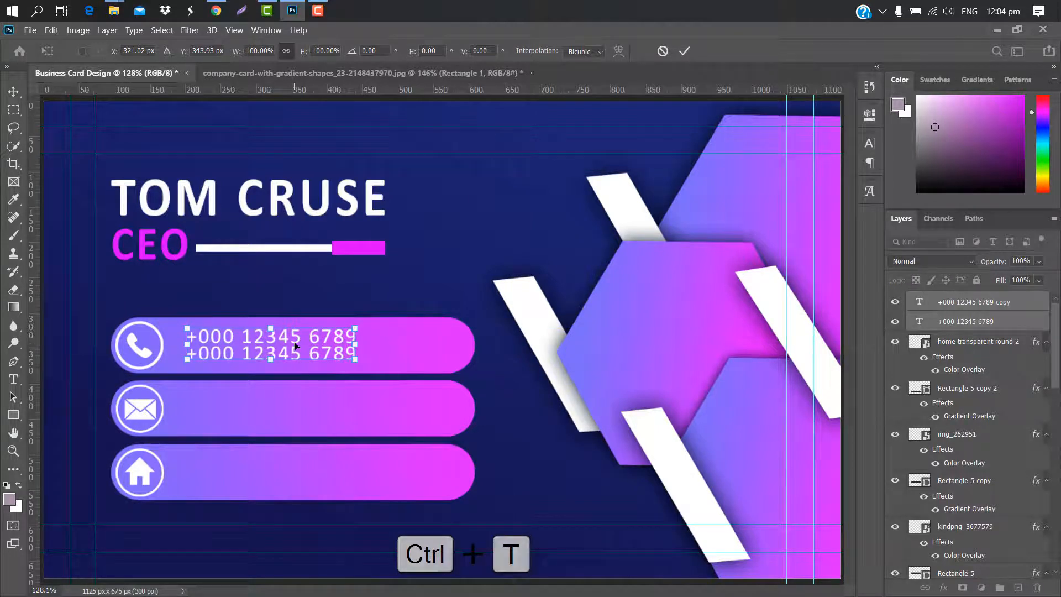
key(Down)
click(685, 51)
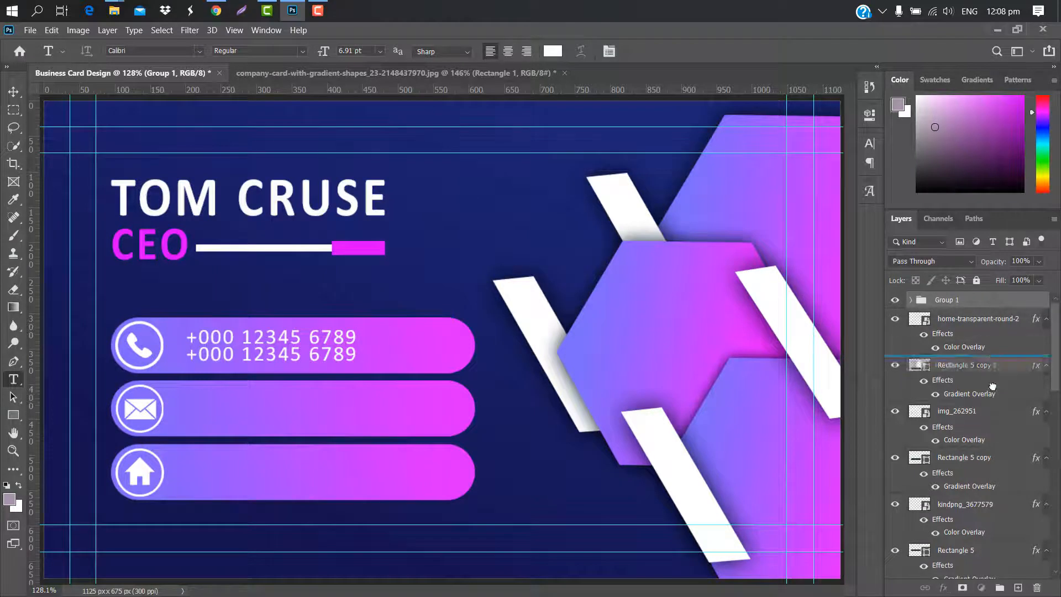
Duplicate the phone-line group and move the copy into the email row
key(ctrl+j)
key(ctrl+t)
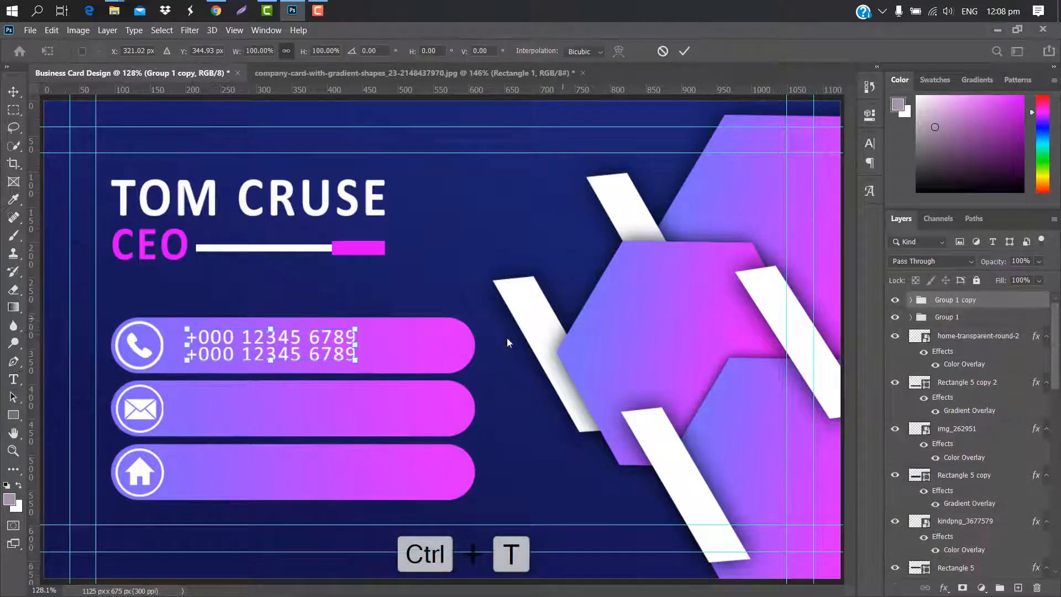
drag(295, 349, 294, 410)
click(684, 55)
double_click(930, 339)
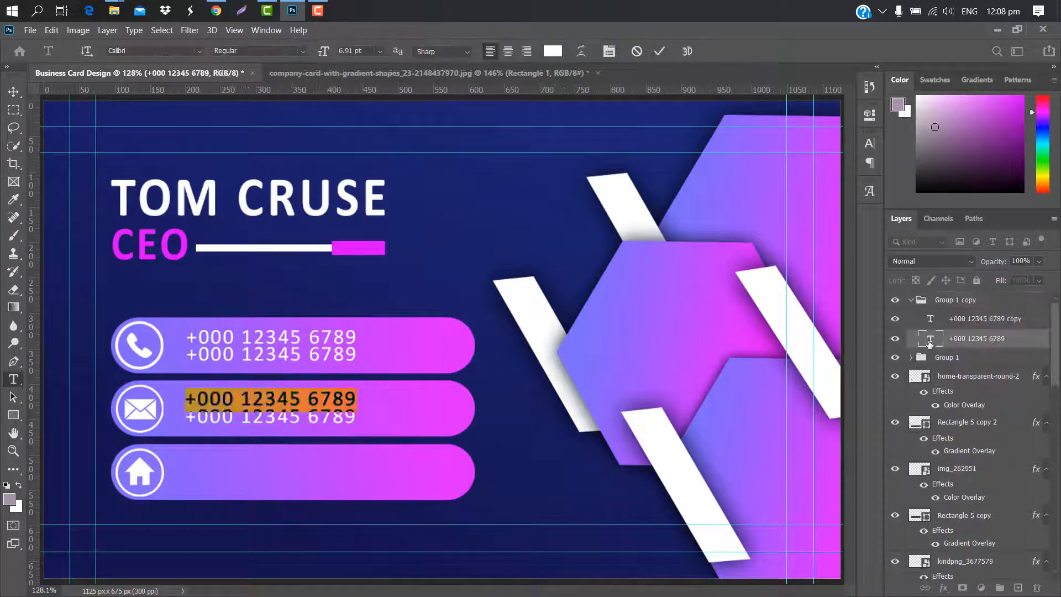
key(BackSpace)
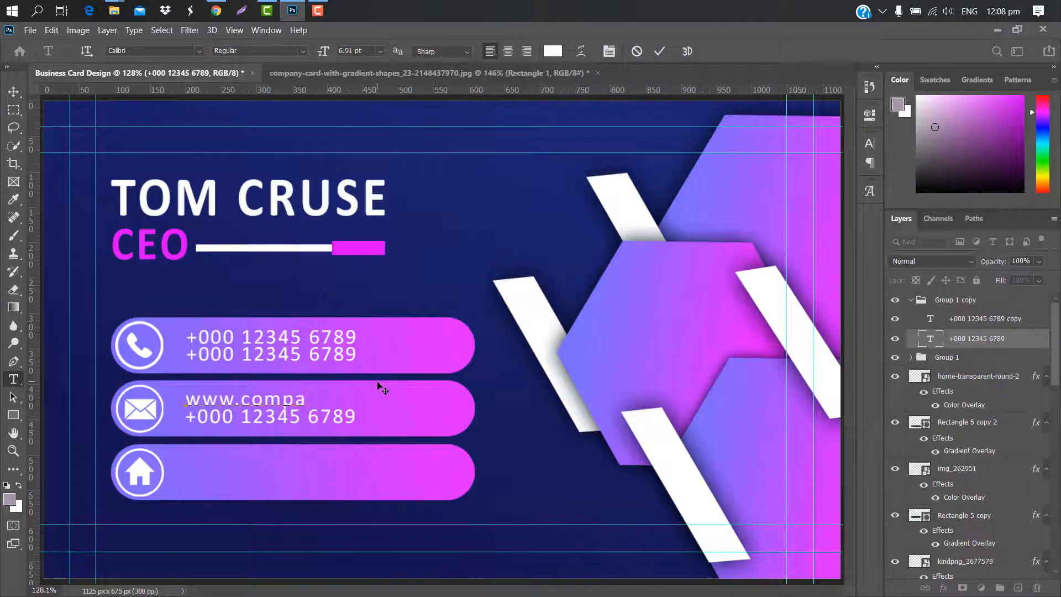
text(www.companyname.com)
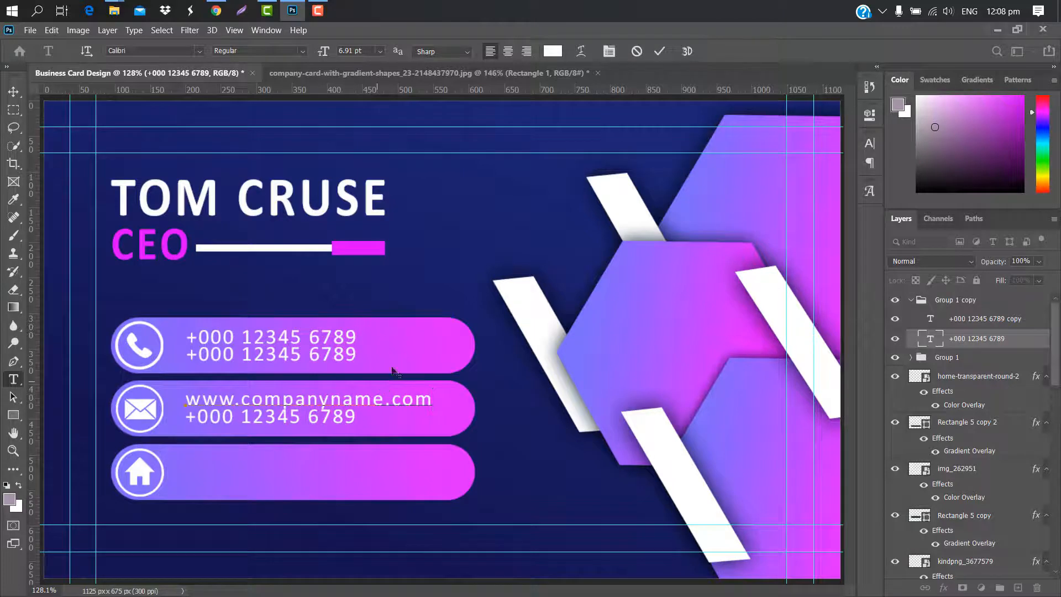
click(659, 51)
Replace the second copied line with a sample company email address
double_click(930, 319)
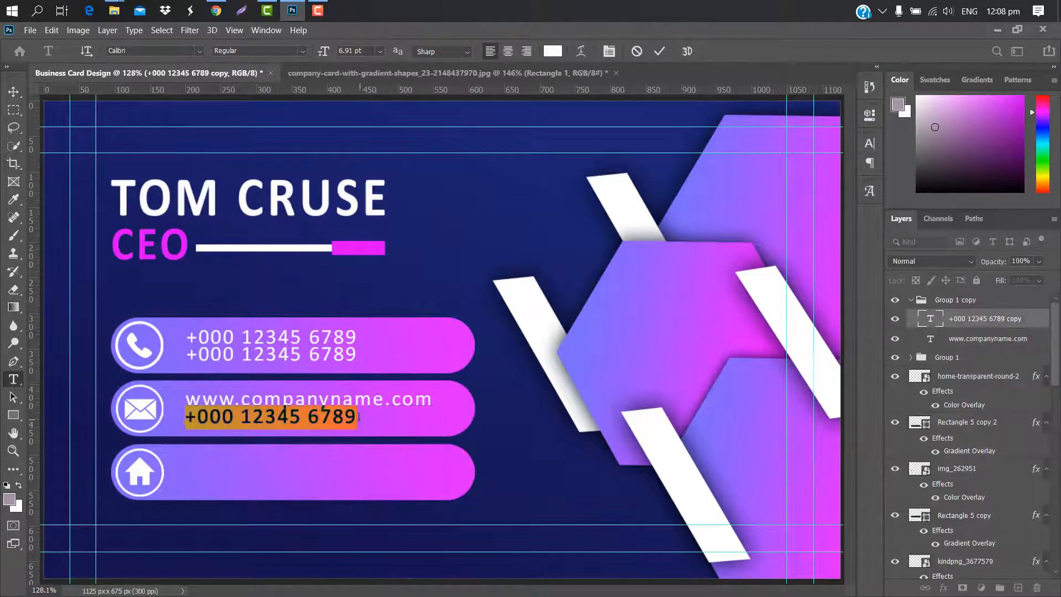
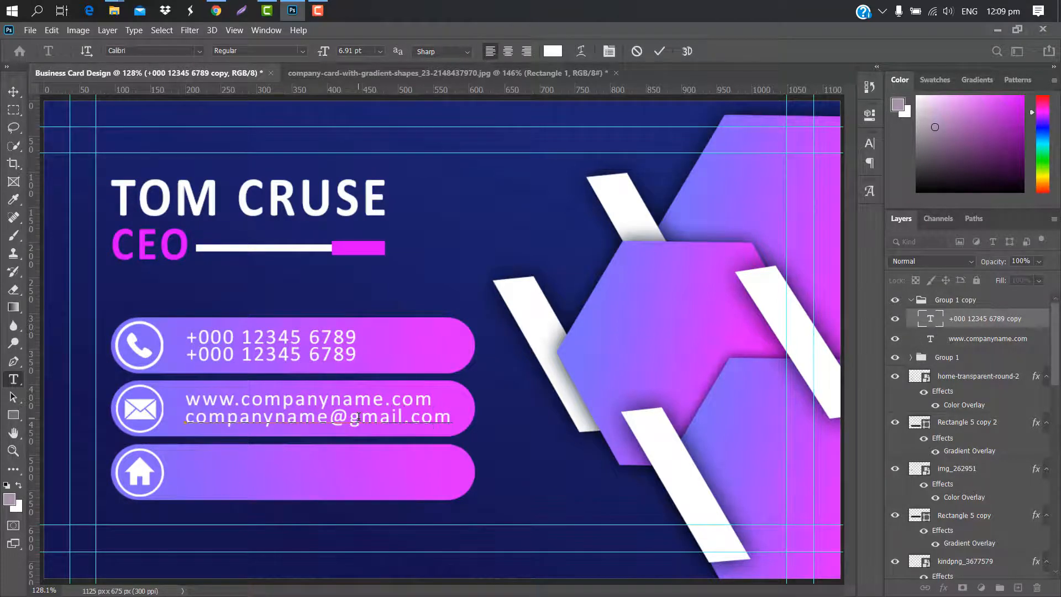
click(661, 54)
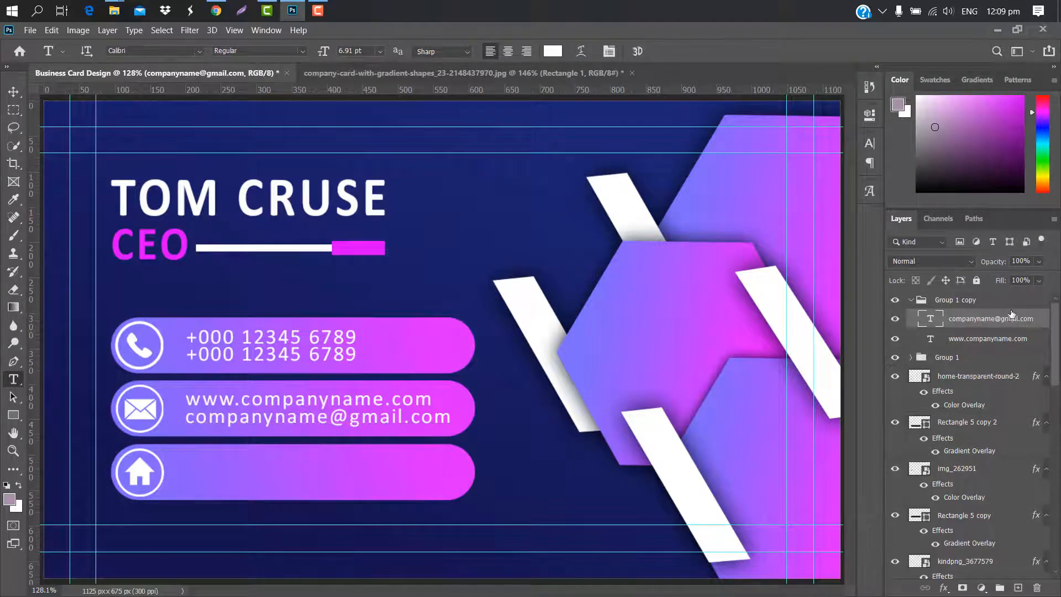
Duplicate the email line into the home row and retype it as 'your company adress'
drag(1010, 317, 1018, 587)
key(ctrl+t)
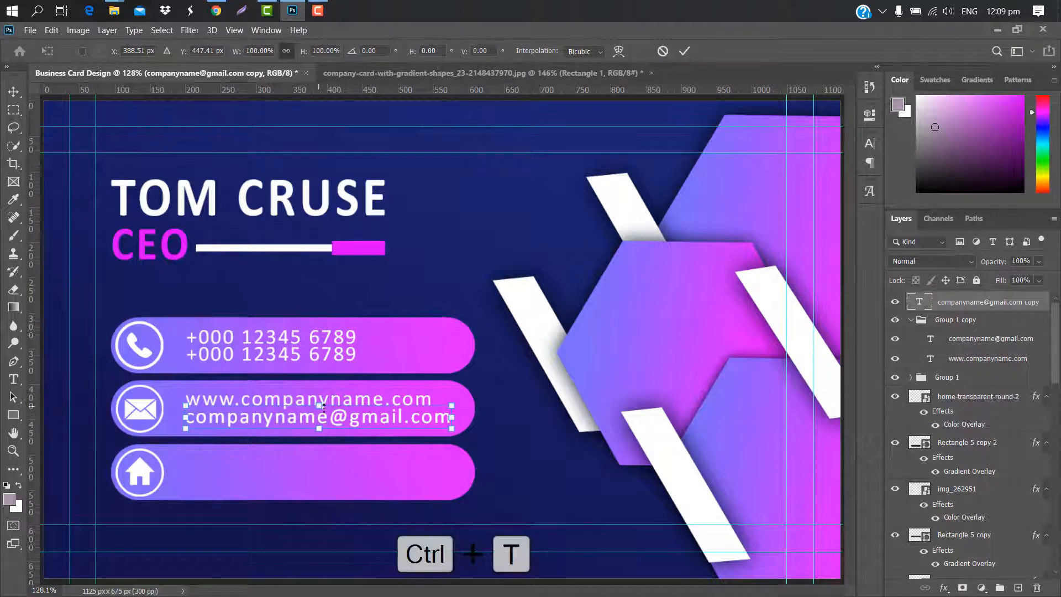
drag(345, 417, 346, 475)
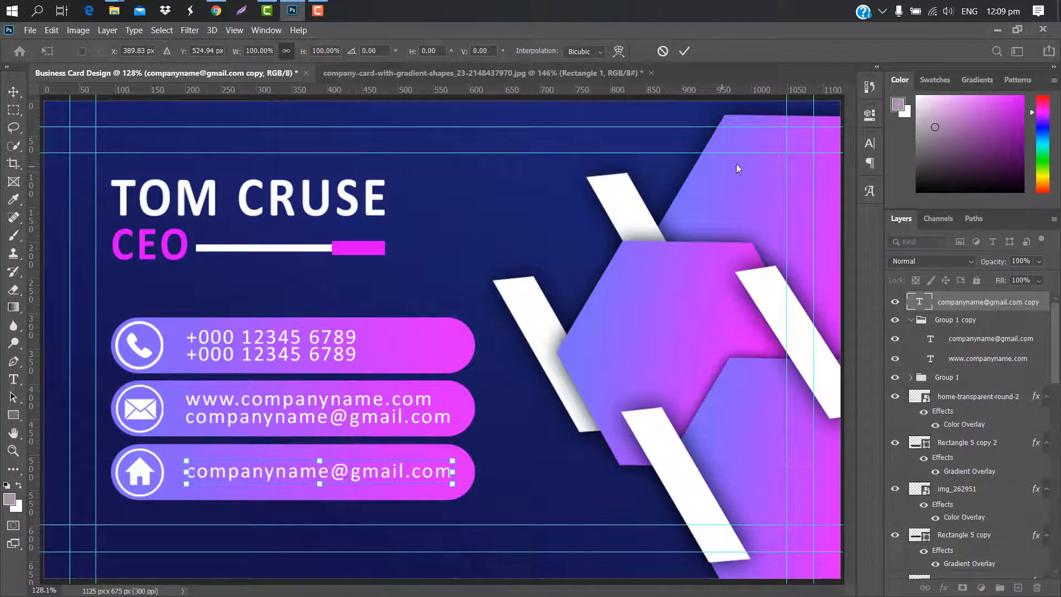
key(Return)
key(Return)
text(y)
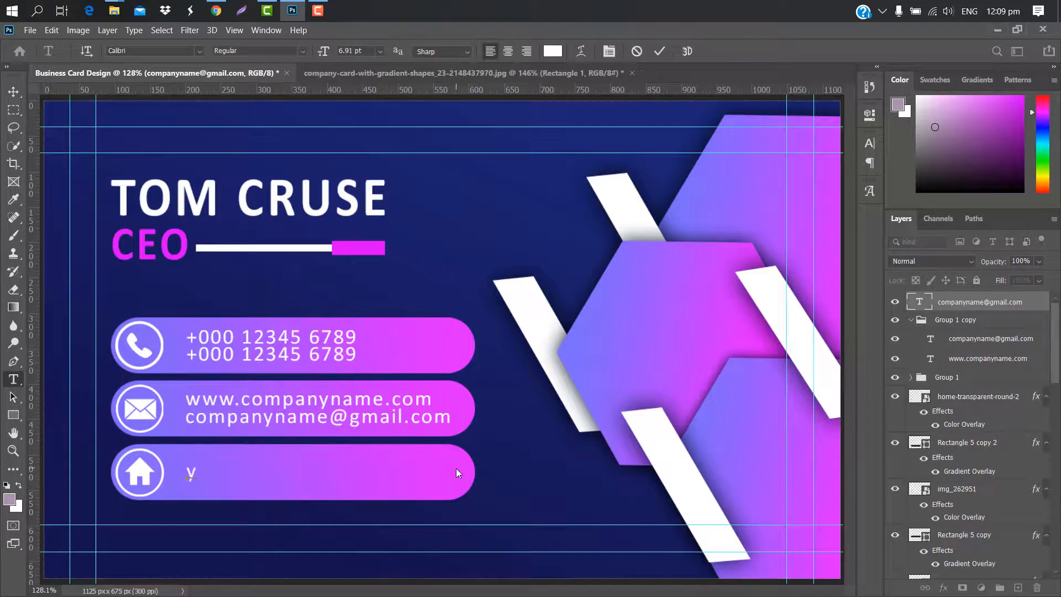
text(our company a)
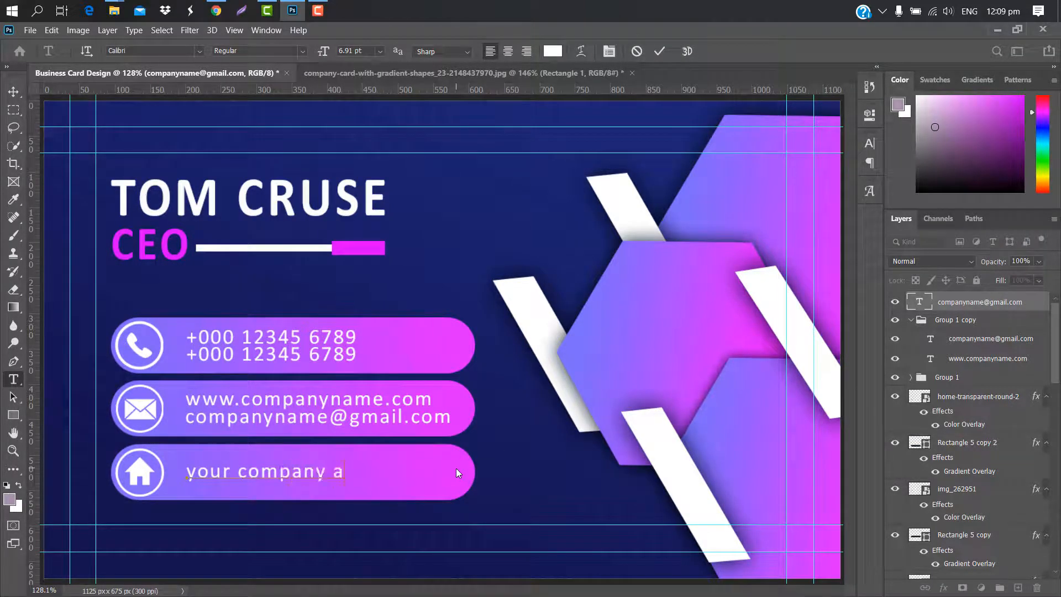
text(dress)
key(ctrl+Return)
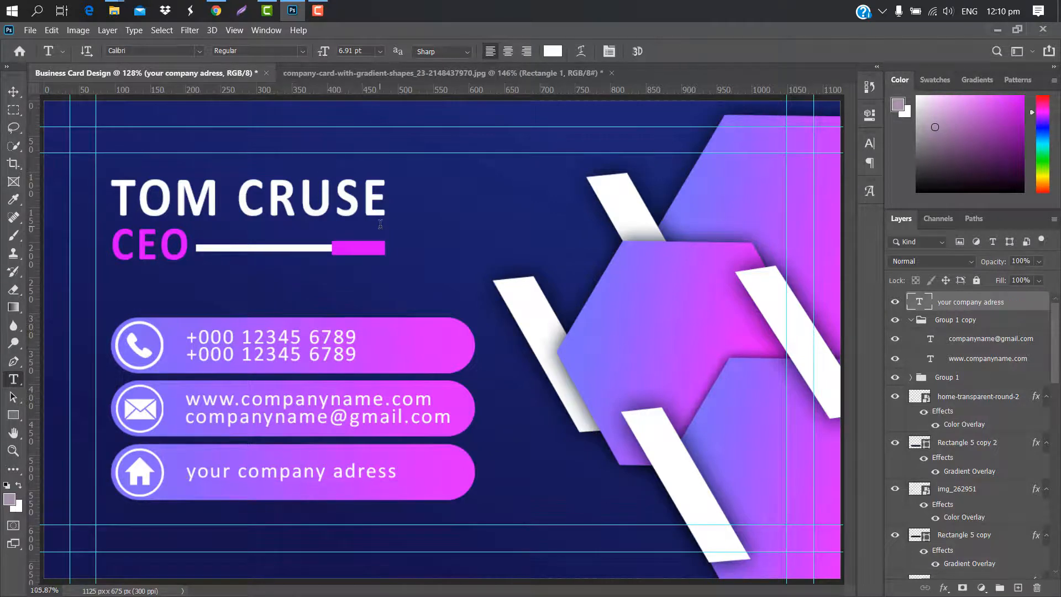
key(ctrl+minus)
key(ctrl+minus)
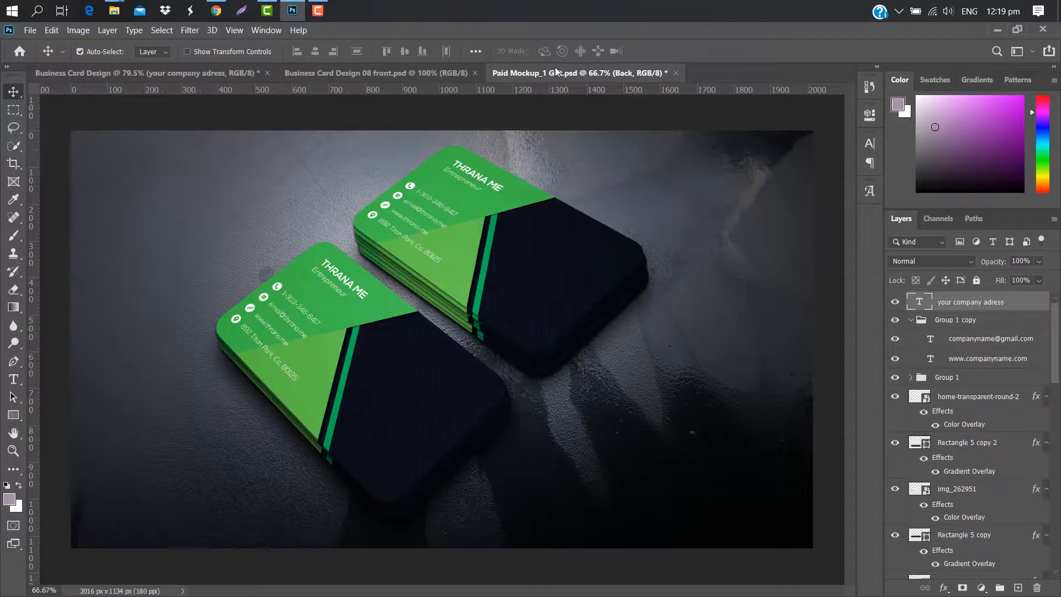
Stamp the GRAPHIC CREATION front design into the Front smart object, clip it, and save
click(925, 342)
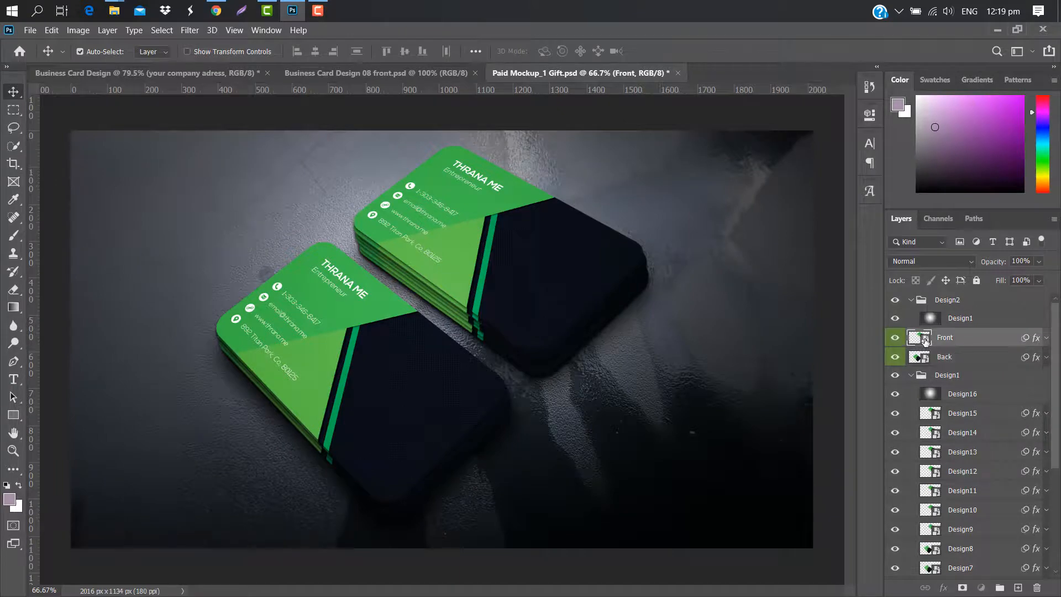
double_click(925, 340)
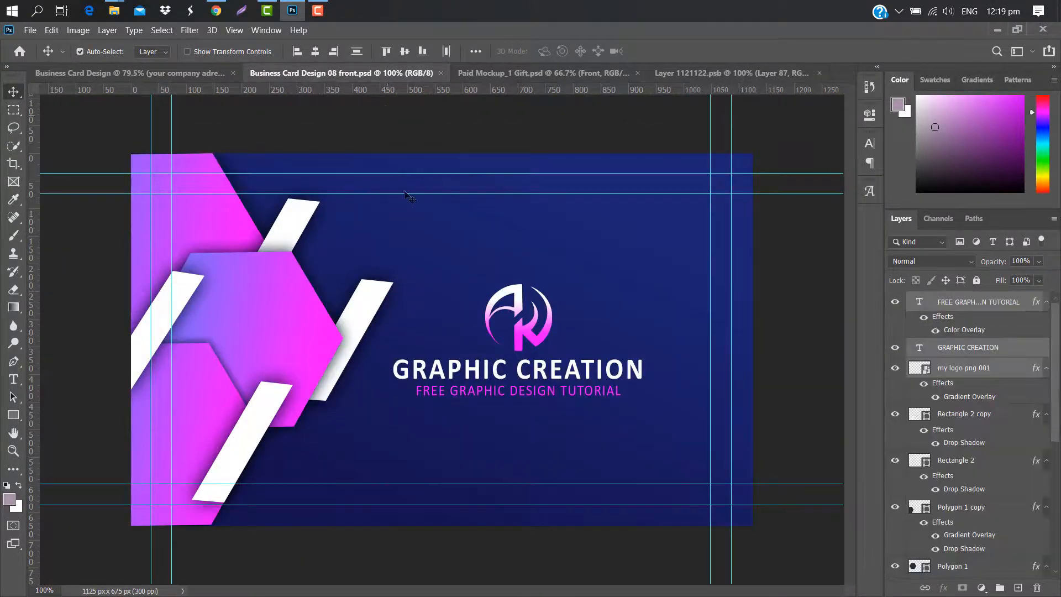
key(ctrl+alt+shift+e)
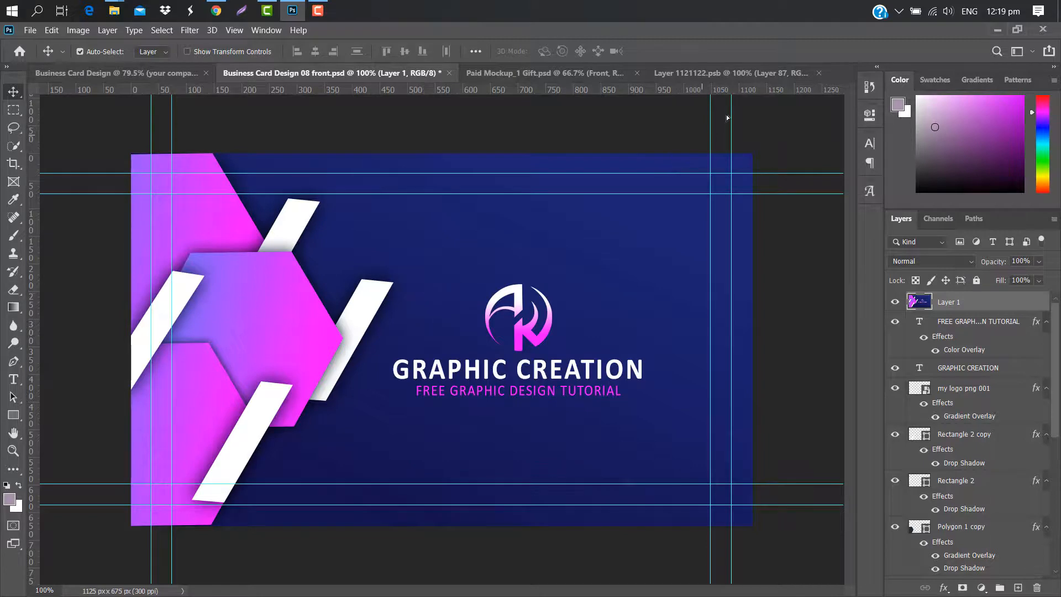
drag(728, 118, 453, 299)
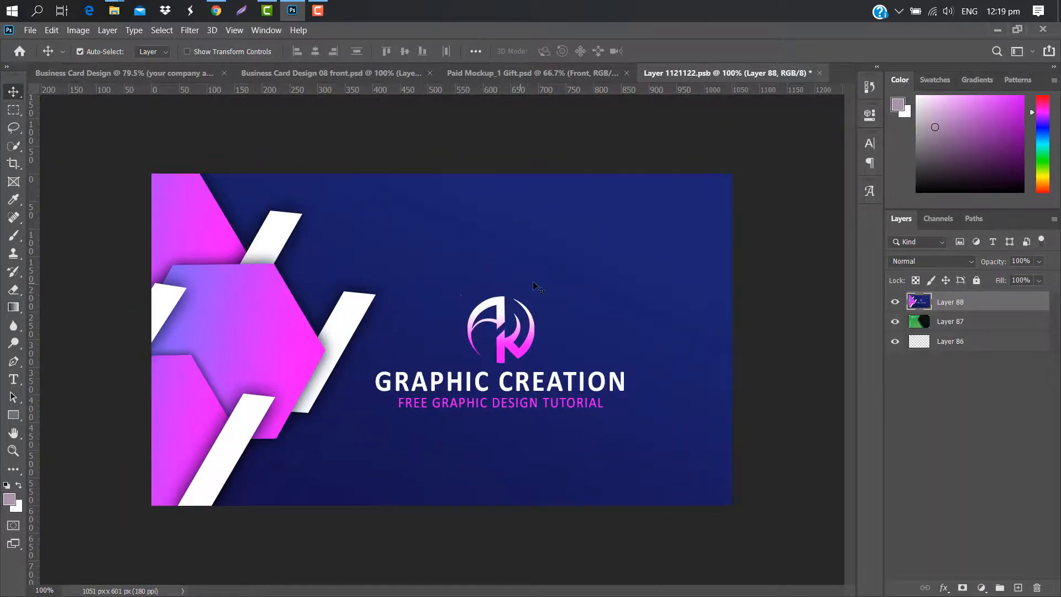
right_click(982, 303)
click(818, 344)
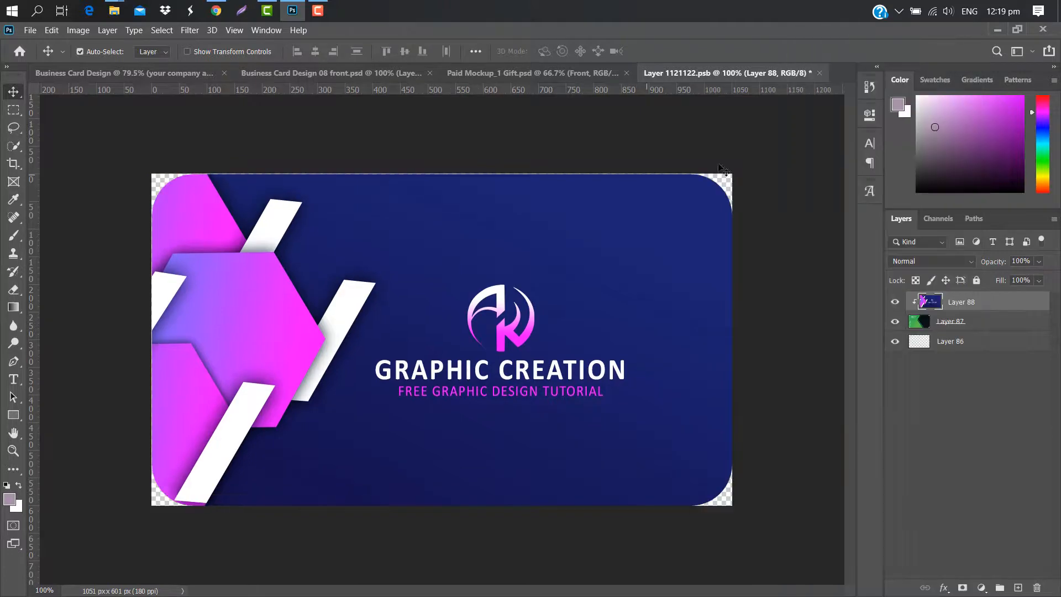
click(820, 73)
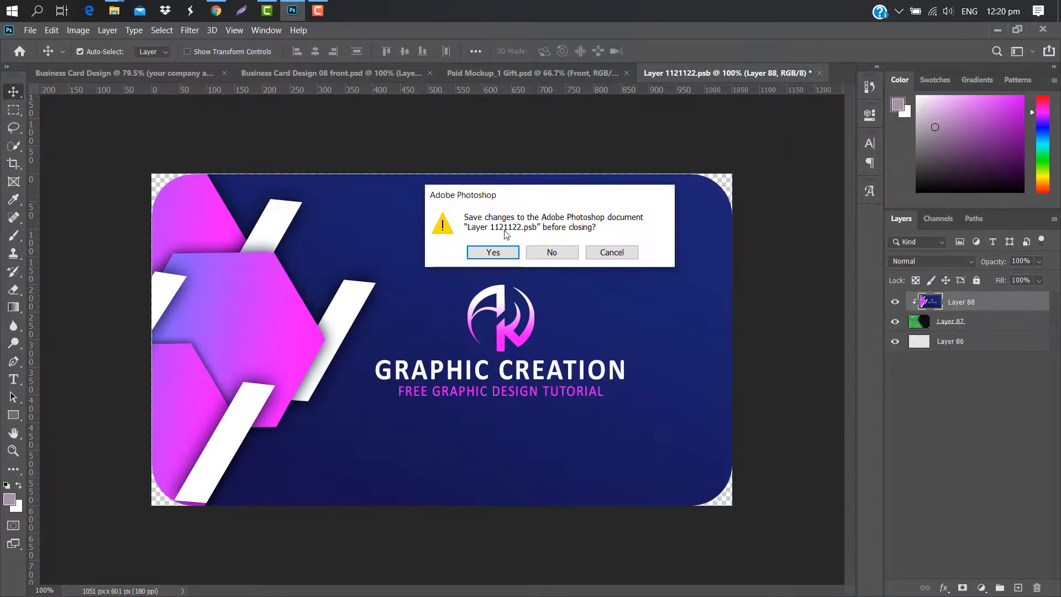
click(495, 251)
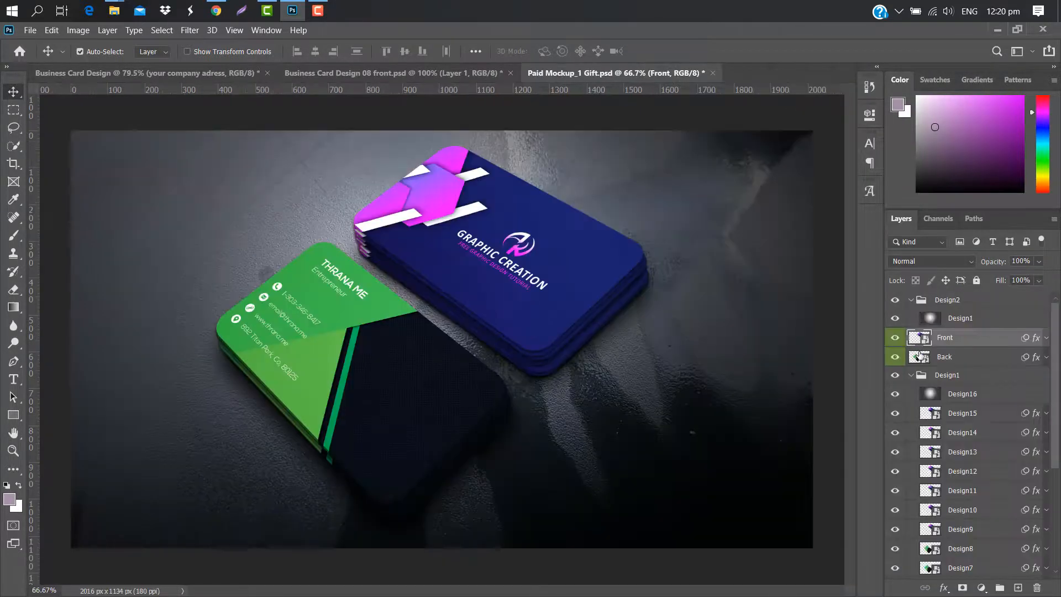
double_click(920, 355)
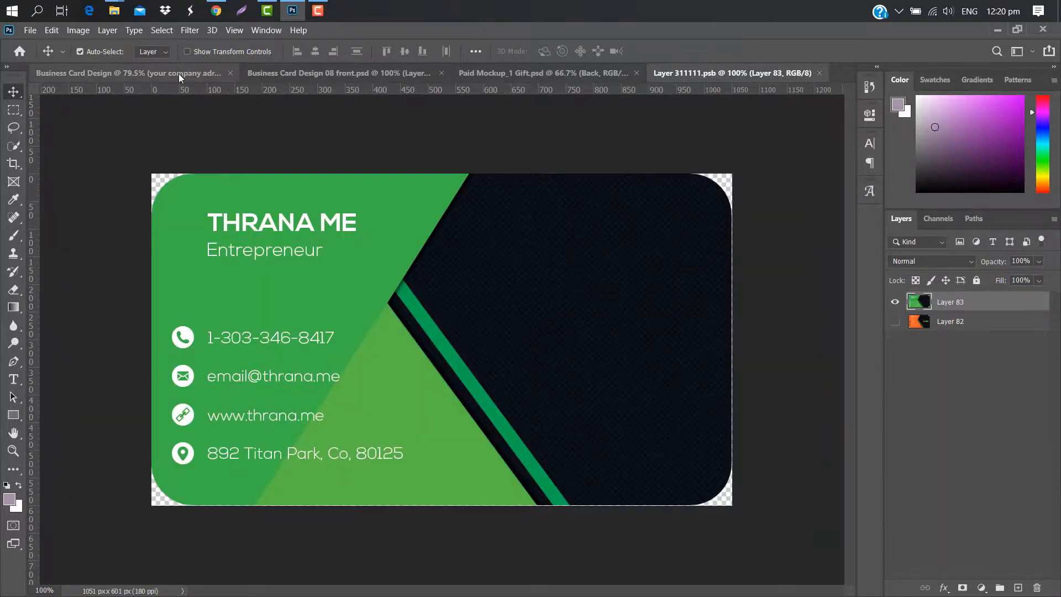
Stamp the contact-details design into the Back smart object as a clipping mask and save
click(178, 74)
key(ctrl+alt+shift+e)
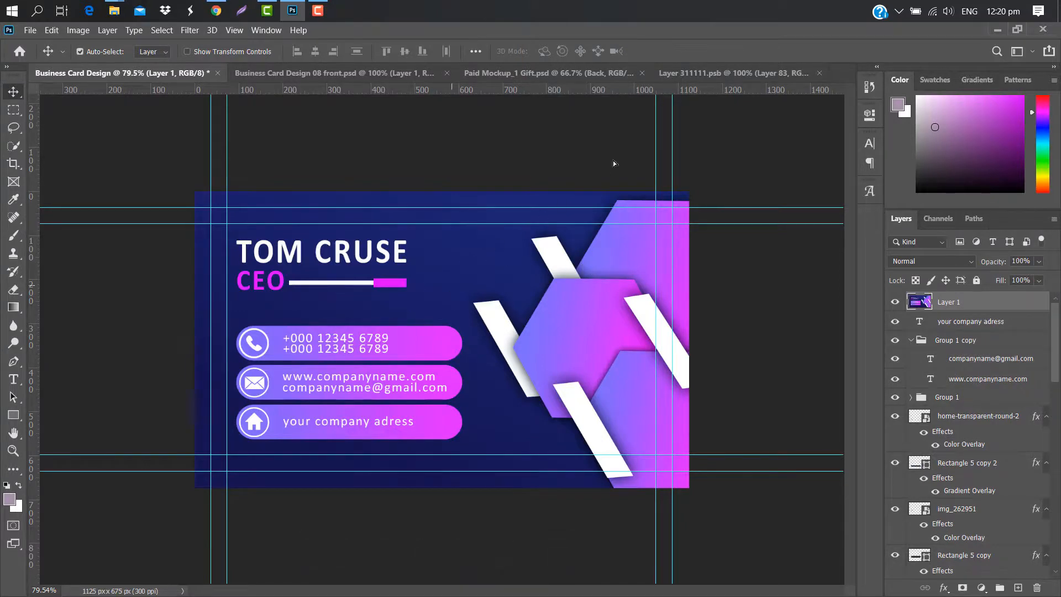
drag(612, 160, 439, 276)
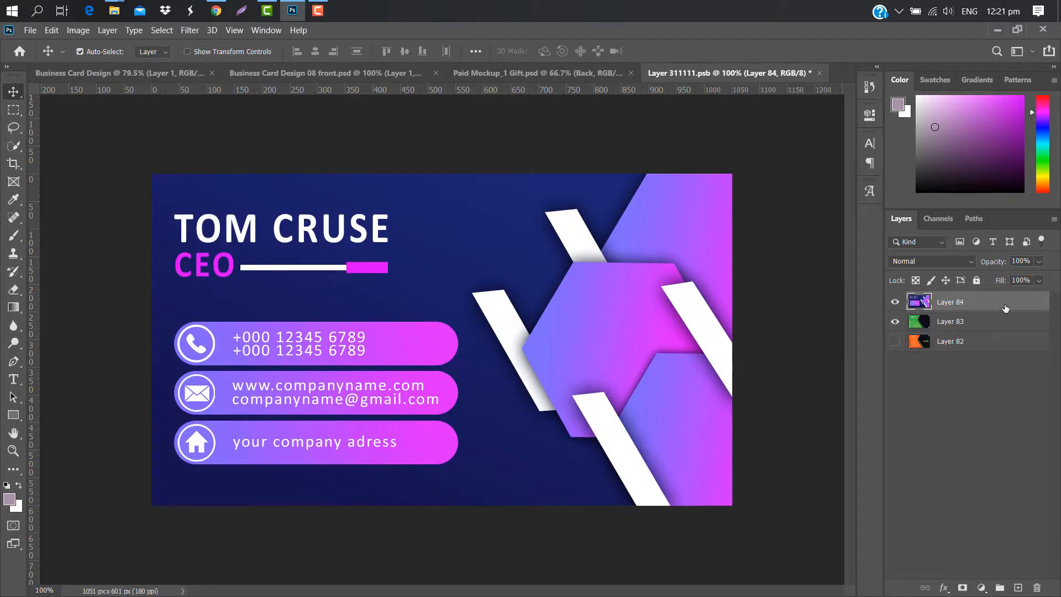
right_click(1005, 308)
click(912, 301)
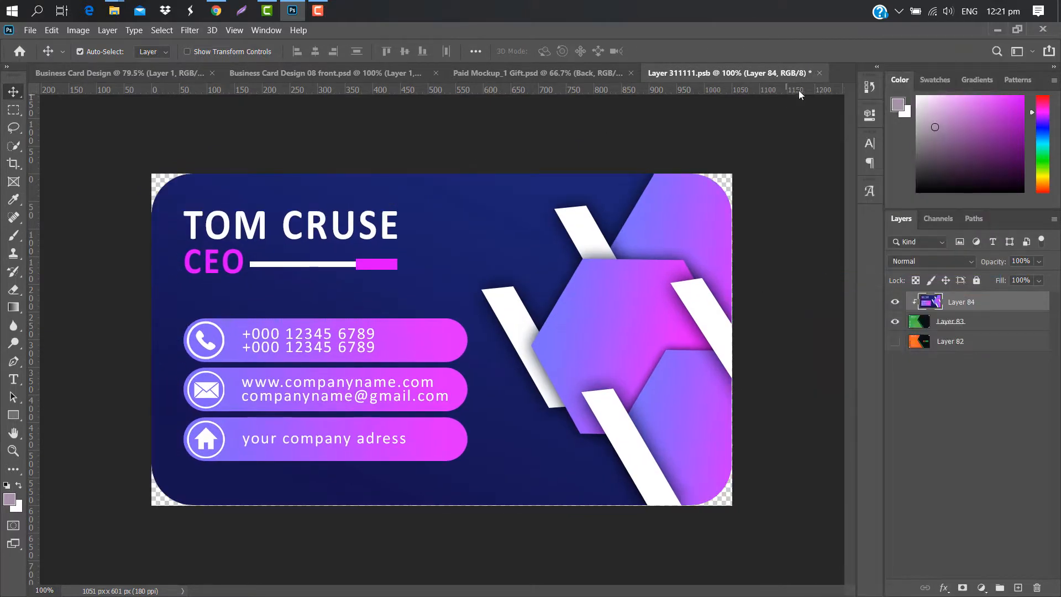
click(818, 73)
click(493, 249)
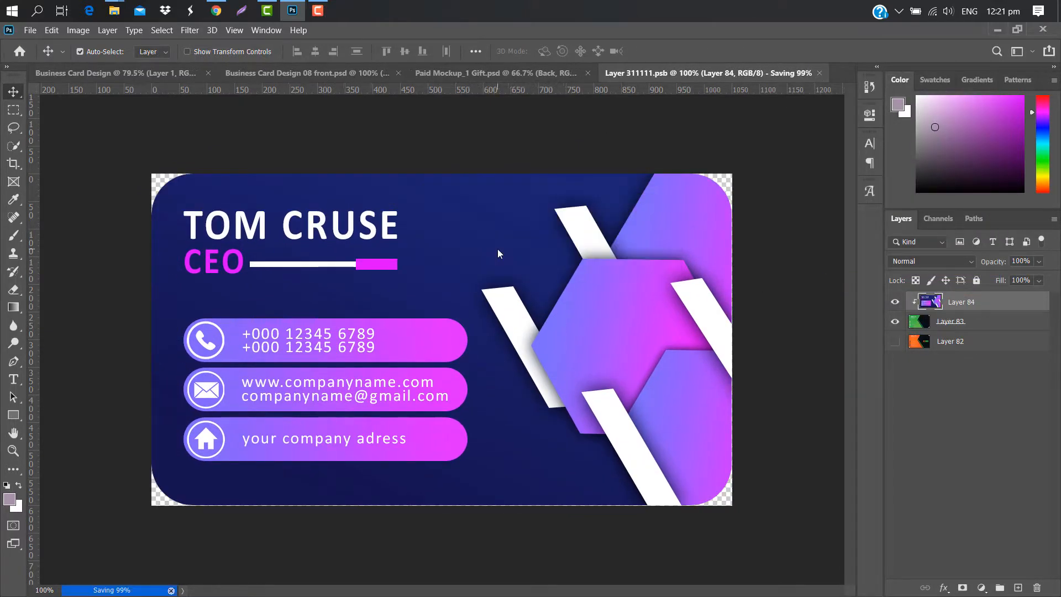